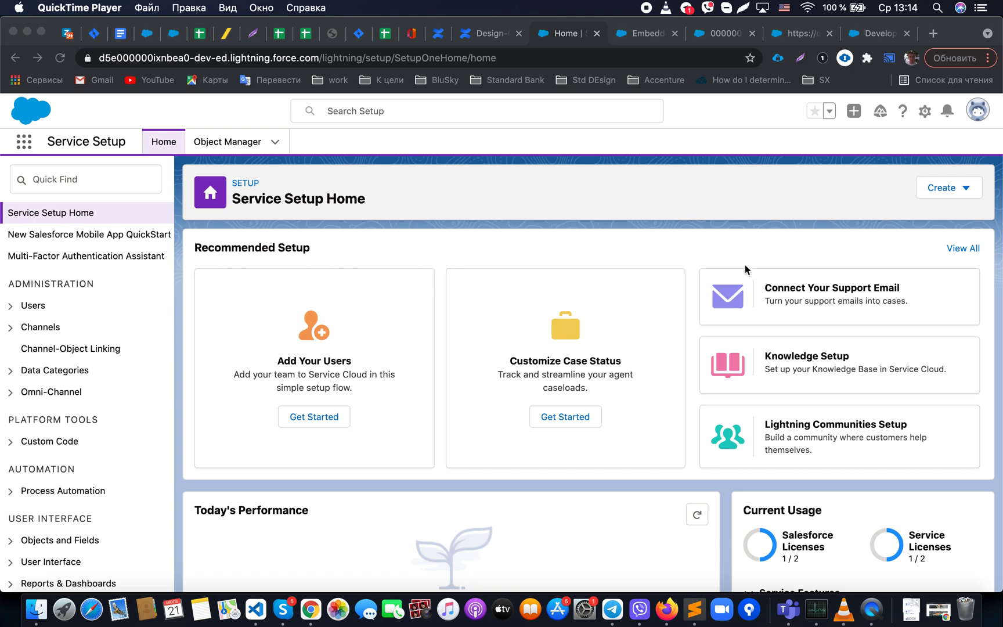
- Find the Chat with Customers flow among all recommended setups by searching for "chat", and start it
left_click(715, 258)
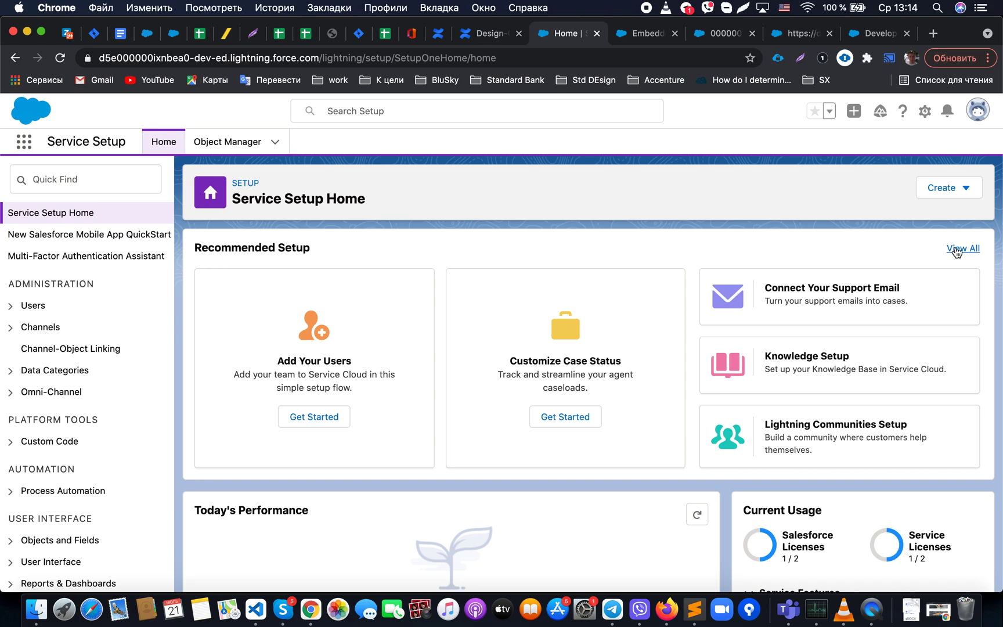
left_click(960, 250)
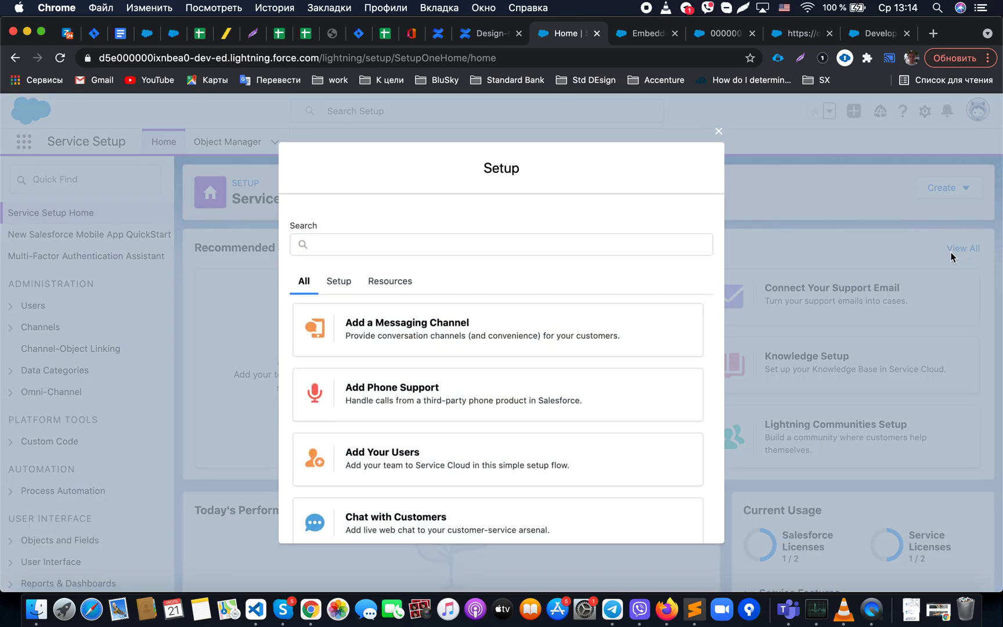
type("chat")
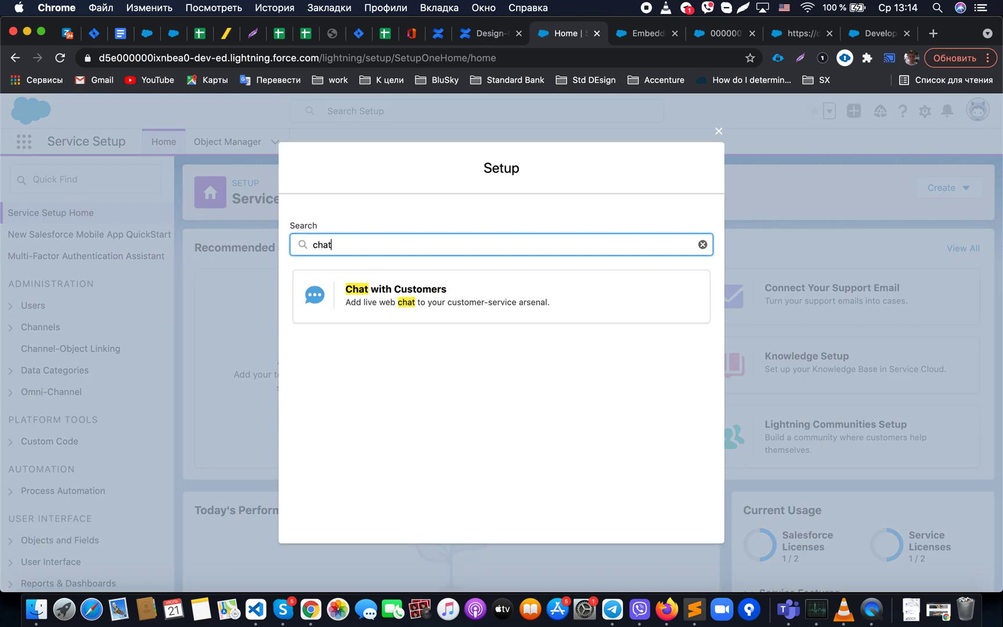
left_click(470, 312)
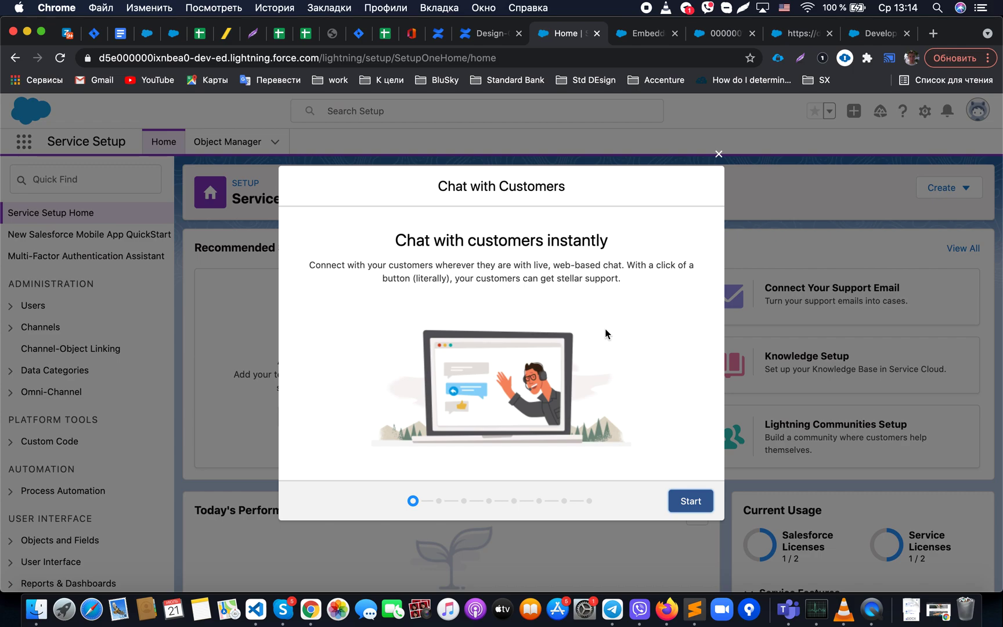
left_click(689, 503)
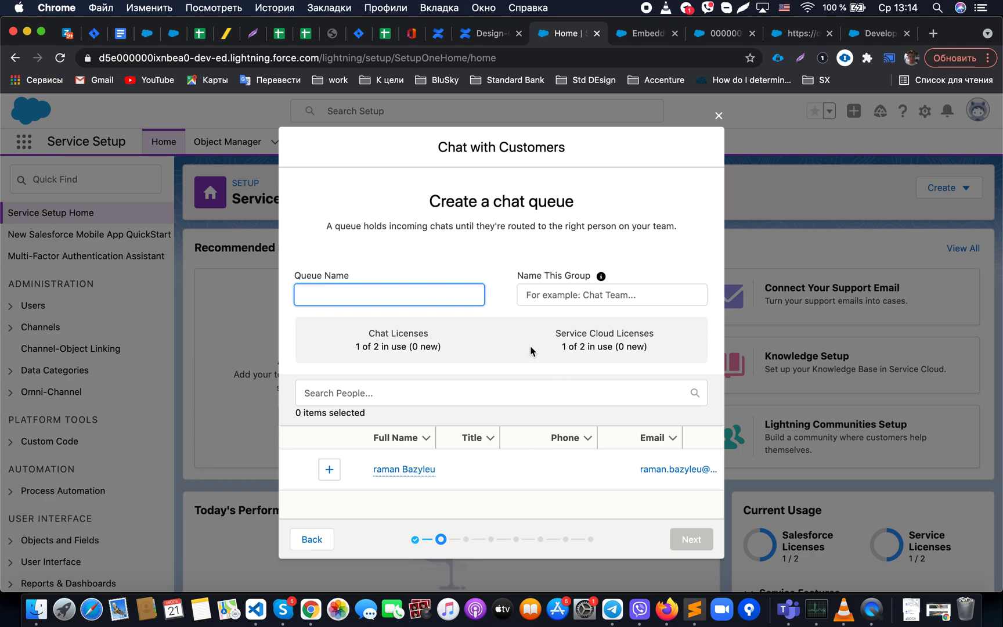
- Name the chat queue "Chats 1" and add the listed user to it as an agent
left_click(443, 291)
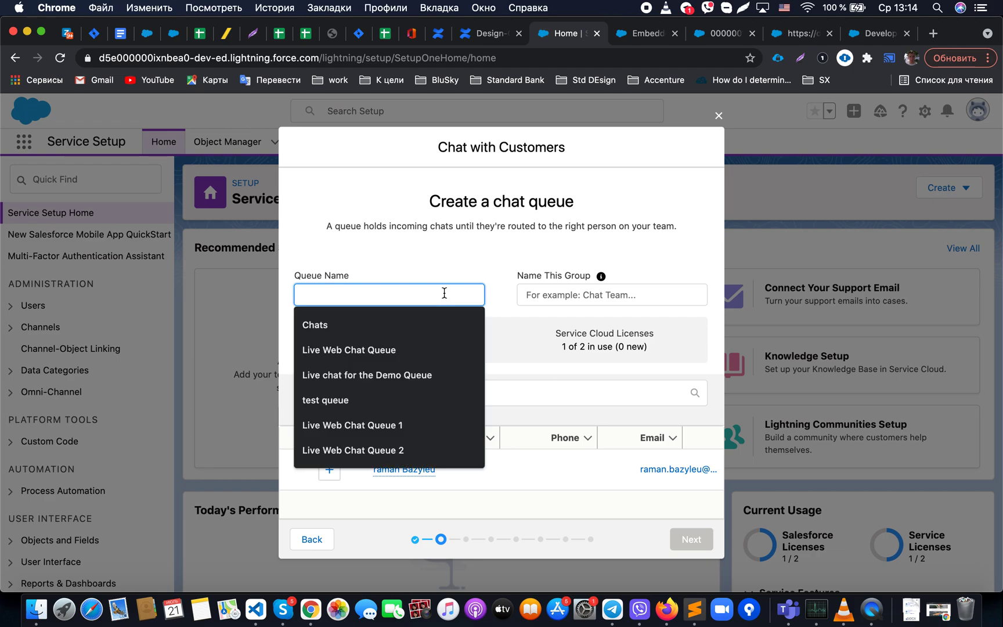
left_click(414, 328)
type("1")
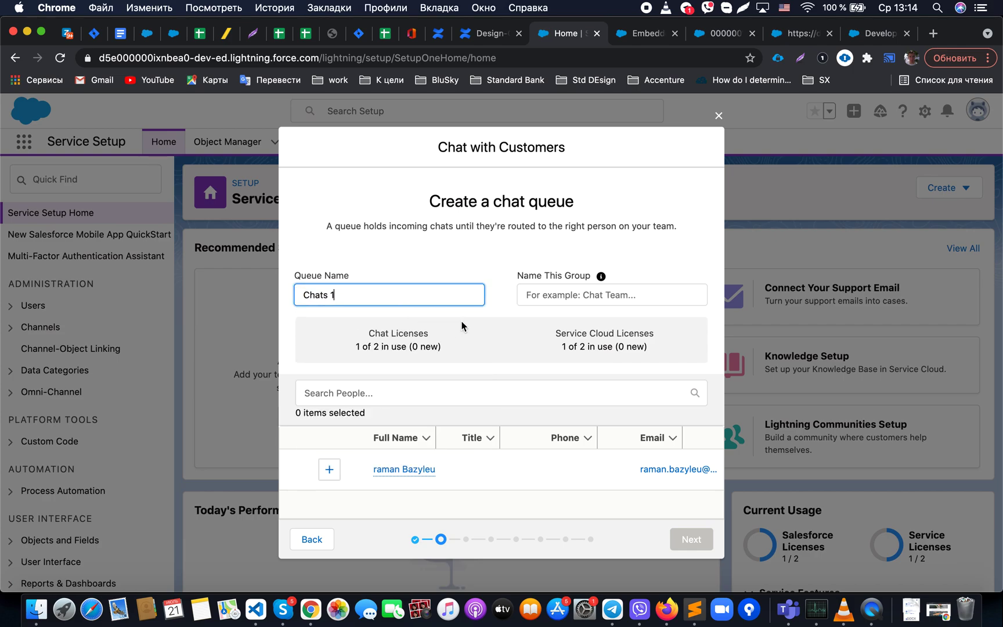
left_click(467, 324)
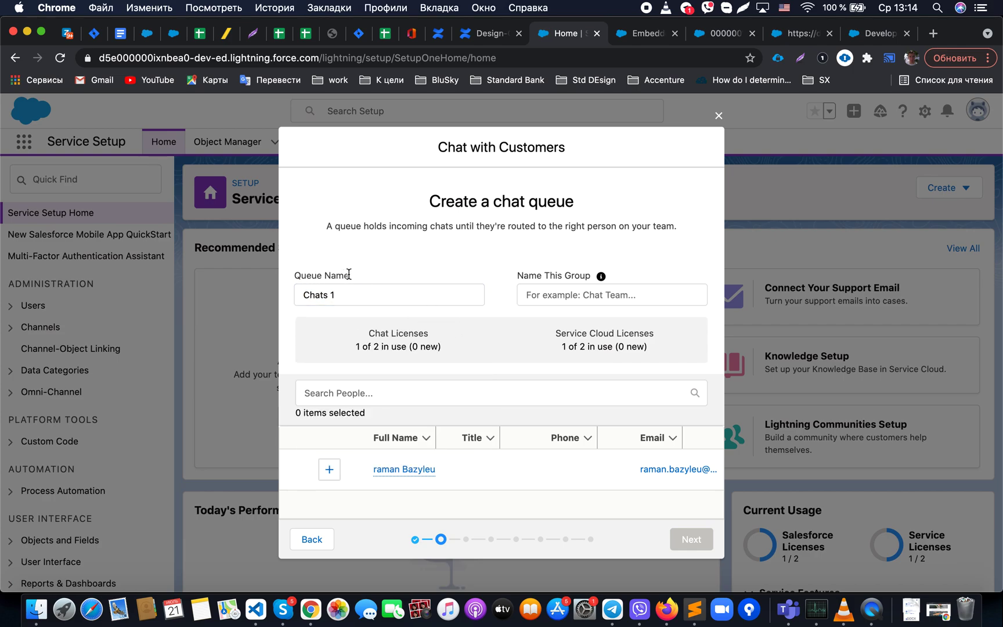
left_click(329, 469)
mouse_move(419, 470)
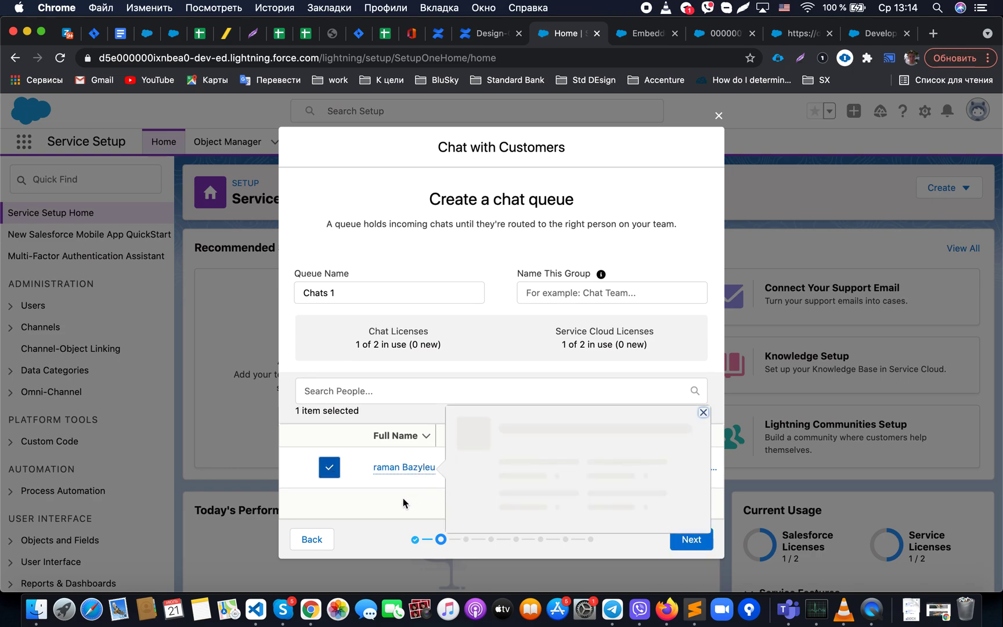
scroll(403, 503, "down", 1)
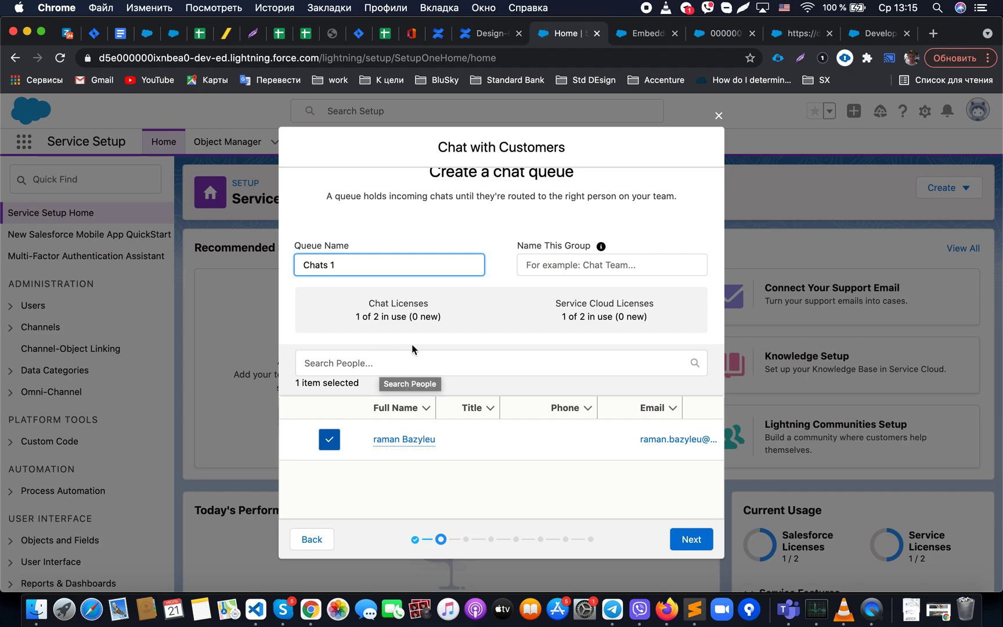
- Name the agent group "Chat Group 1" and continue to the routing configuration
left_click(544, 267)
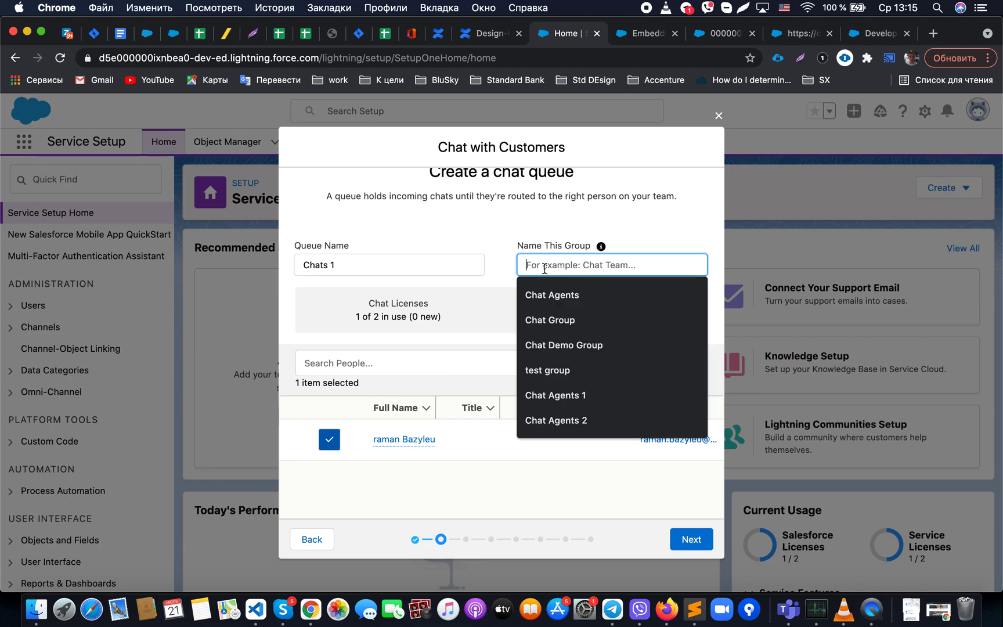
type("Chat")
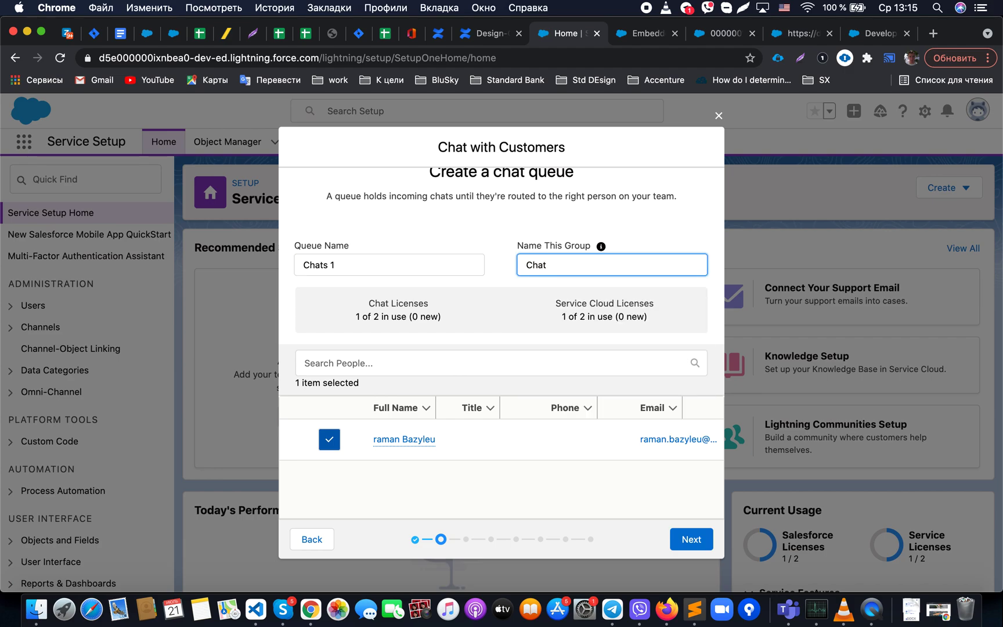
type(" Group 1")
left_click(504, 234)
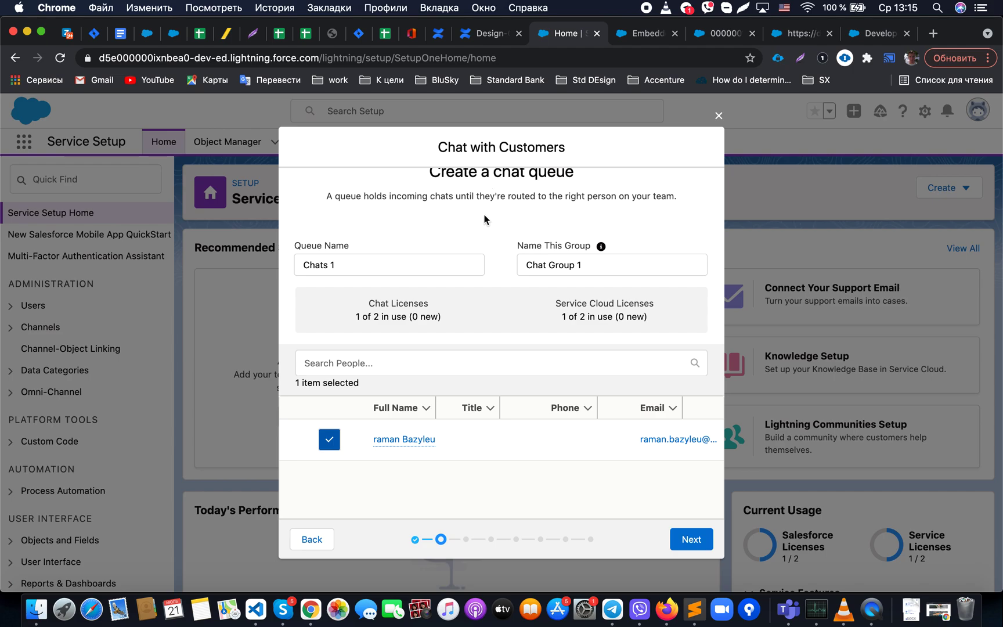
scroll(485, 220, "up", 1)
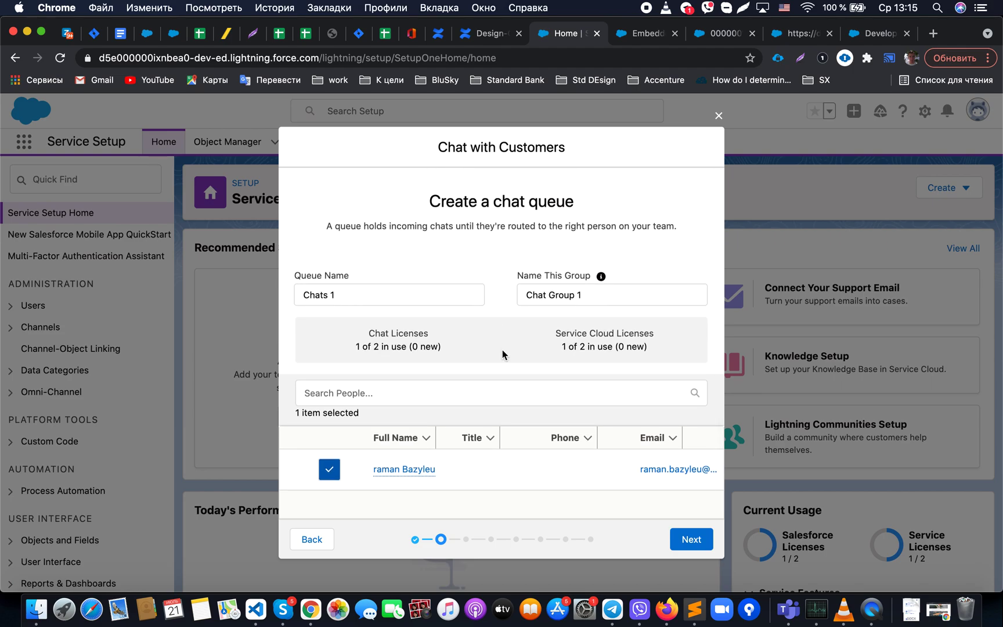
scroll(502, 350, "down", 2)
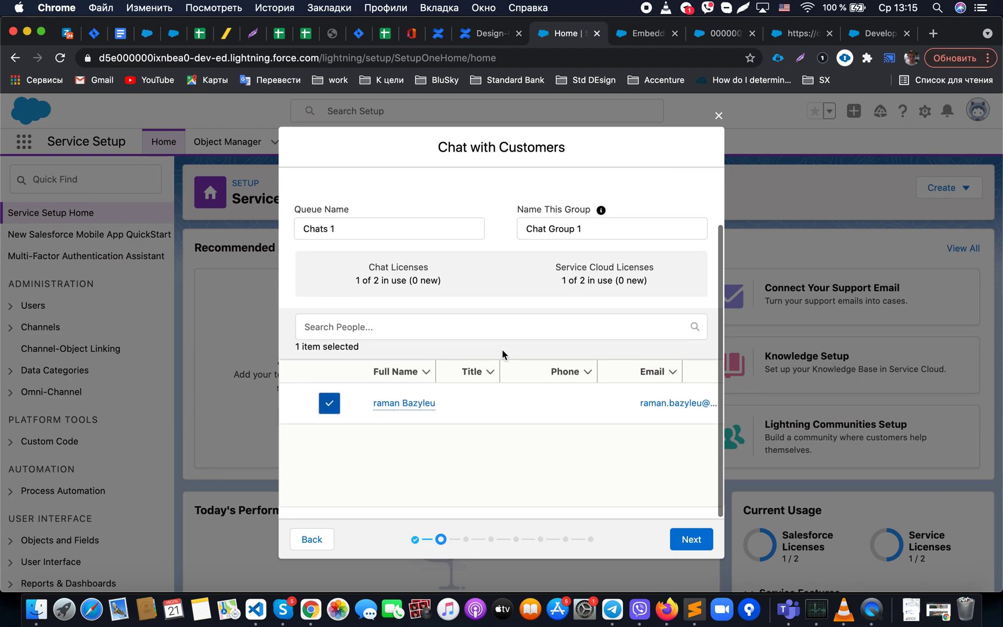
left_click(681, 543)
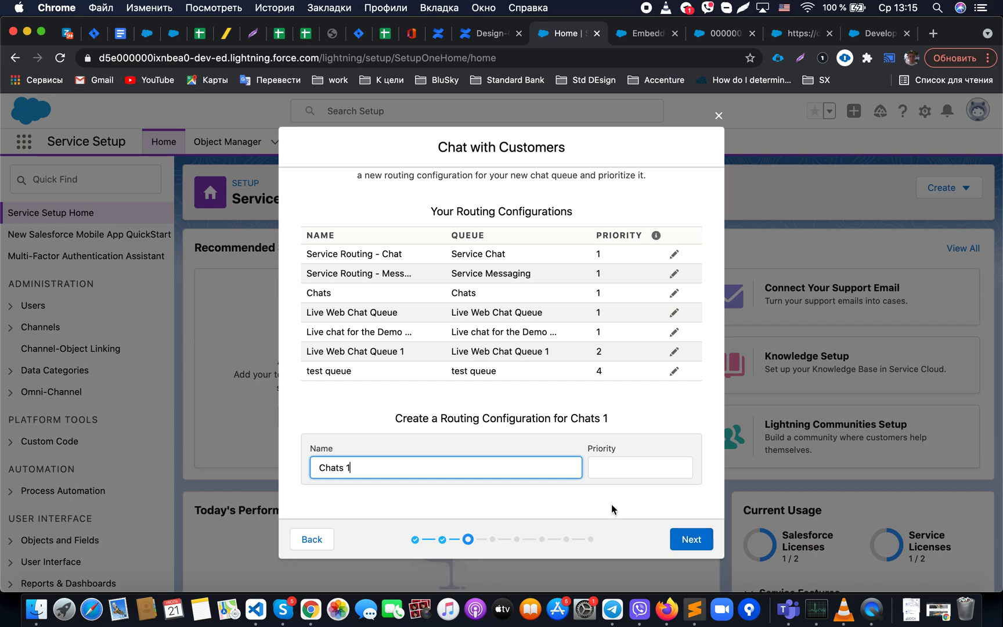
- Set the priority of the Chats 1 routing configuration to 5 and continue to the agents' workload settings
scroll(573, 377, "up", 2)
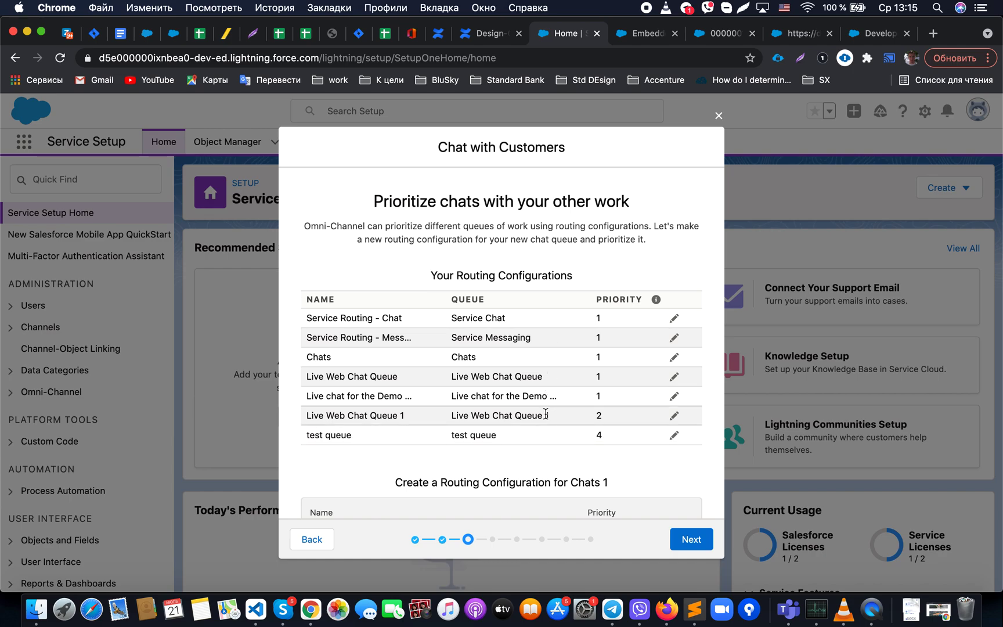
scroll(546, 414, "down", 3)
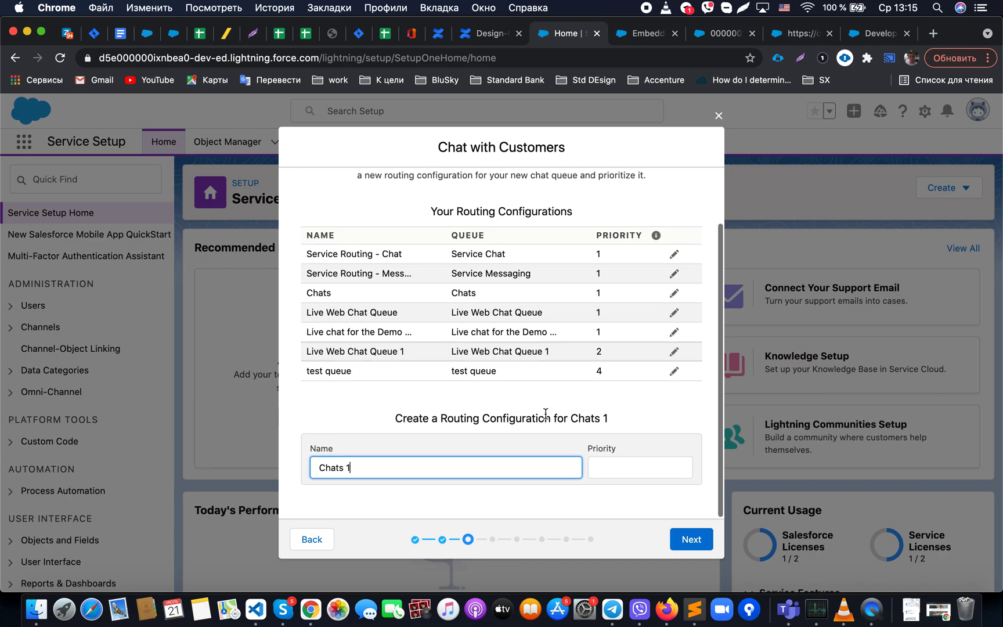
left_click(627, 464)
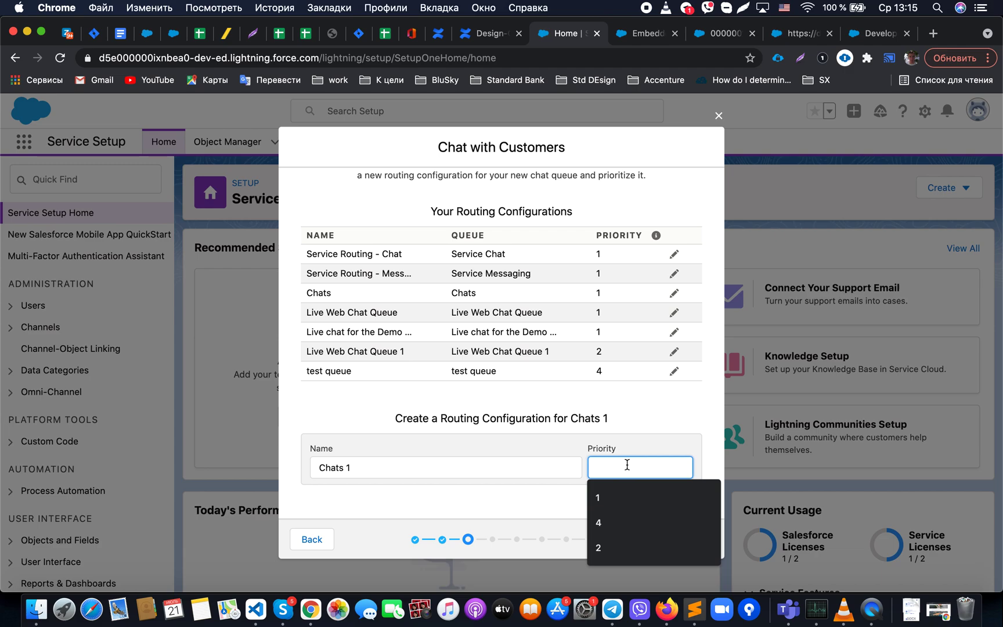
type("5")
left_click(605, 411)
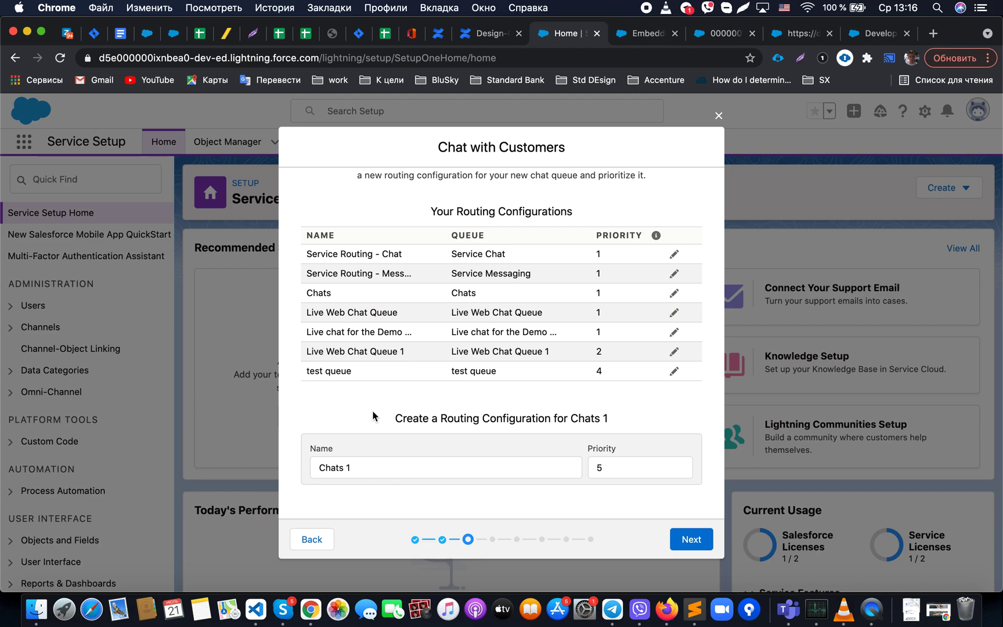
left_click(687, 538)
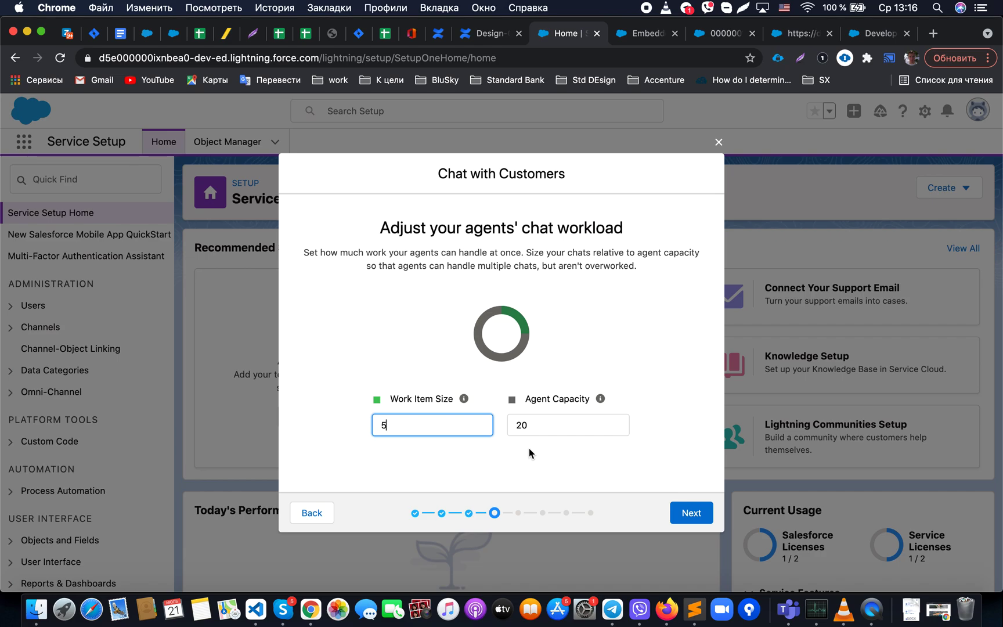
- Set the agent capacity to 10 in the chat workload settings
left_click(535, 432)
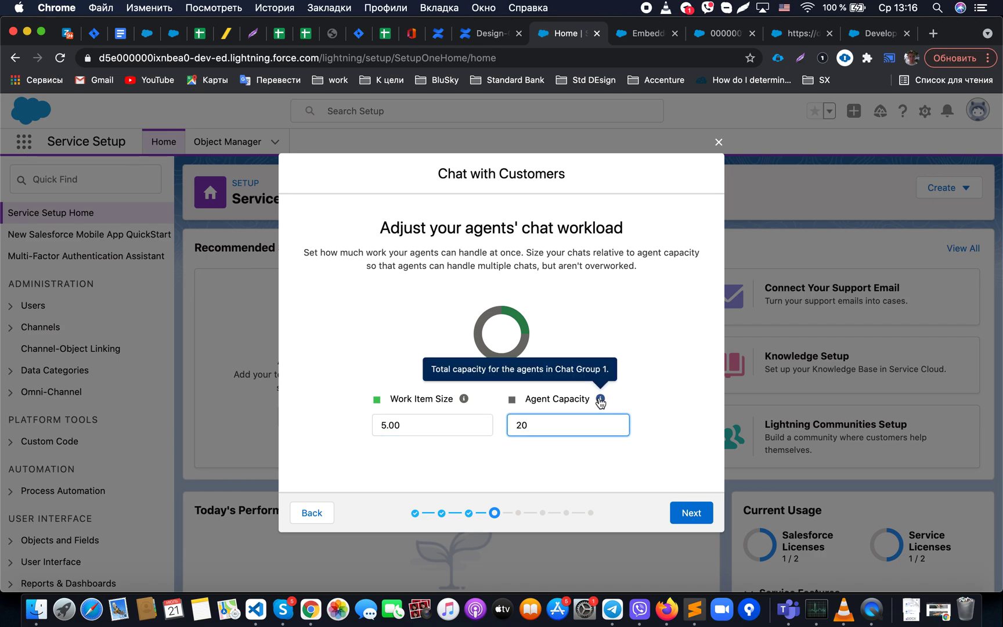
key("BackSpace")
key("BackSpace")
type("10")
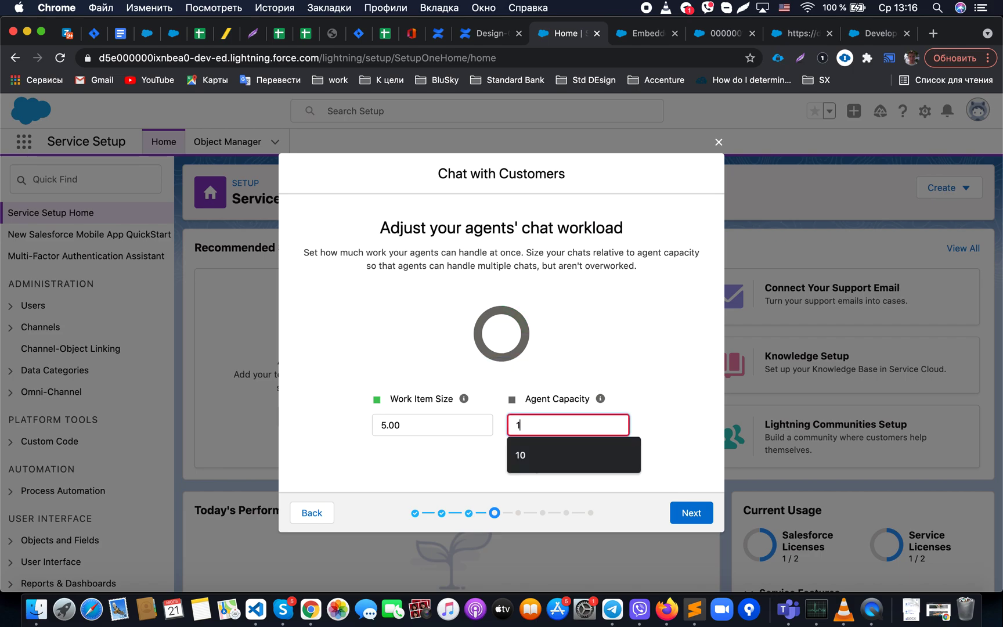
left_click(606, 346)
- Set the work item size to 1 and continue to the website settings
left_click(437, 427)
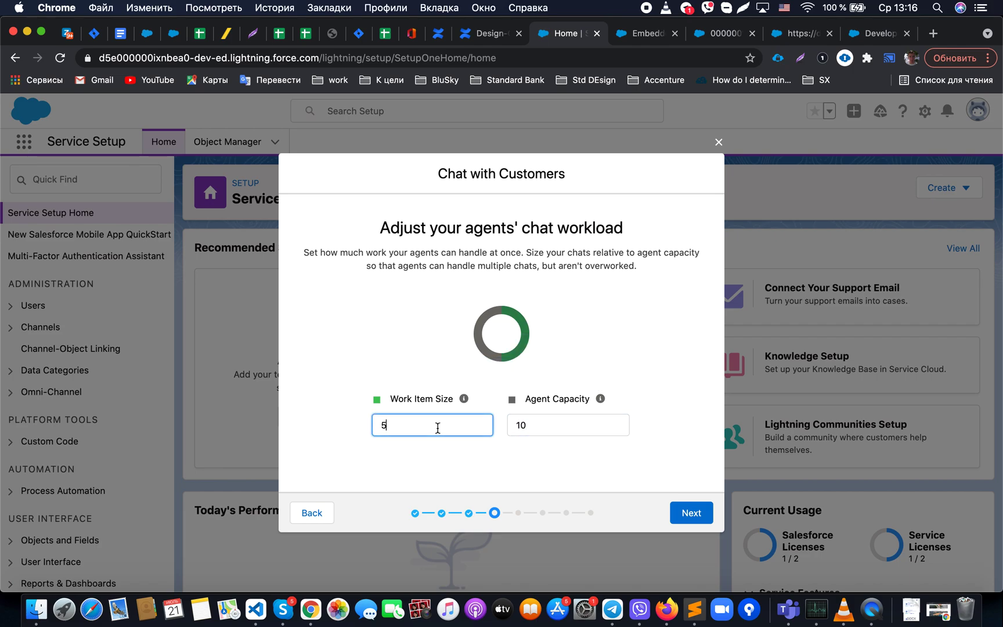
mouse_move(462, 401)
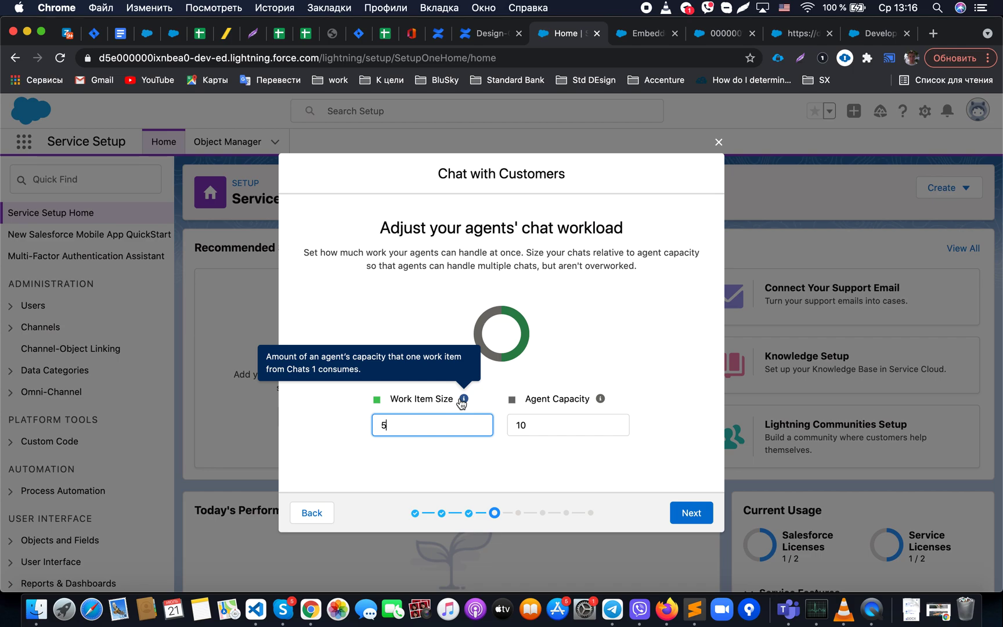
key("BackSpace")
type("1")
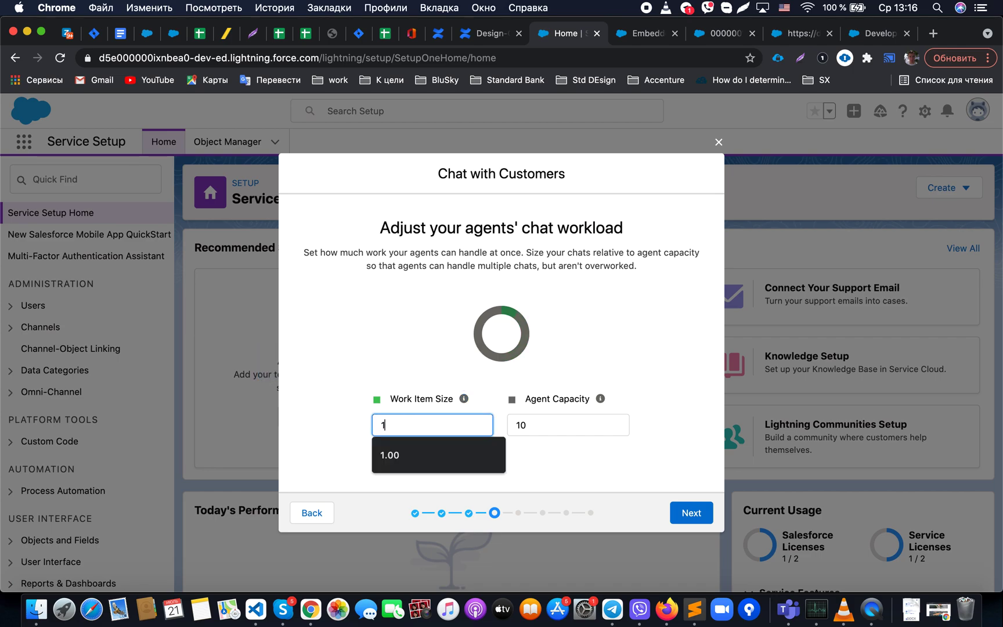
left_click(389, 364)
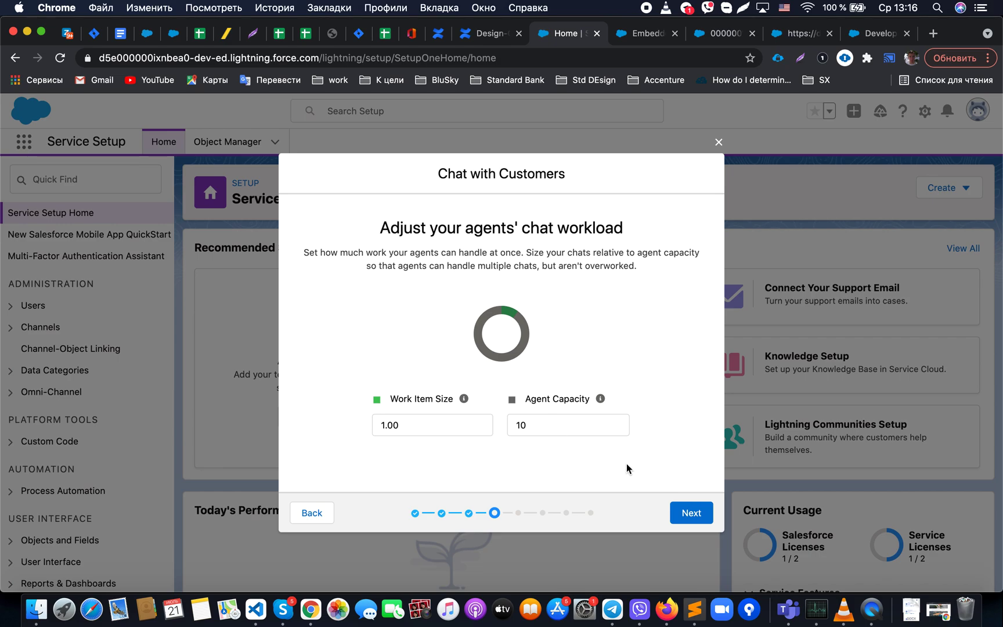
left_click(681, 511)
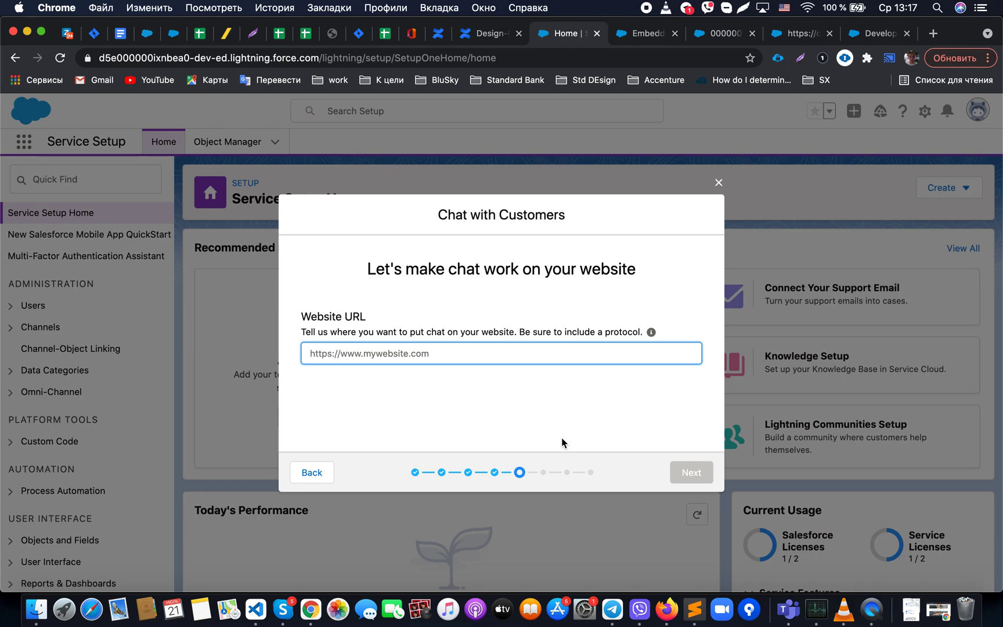
type("ht")
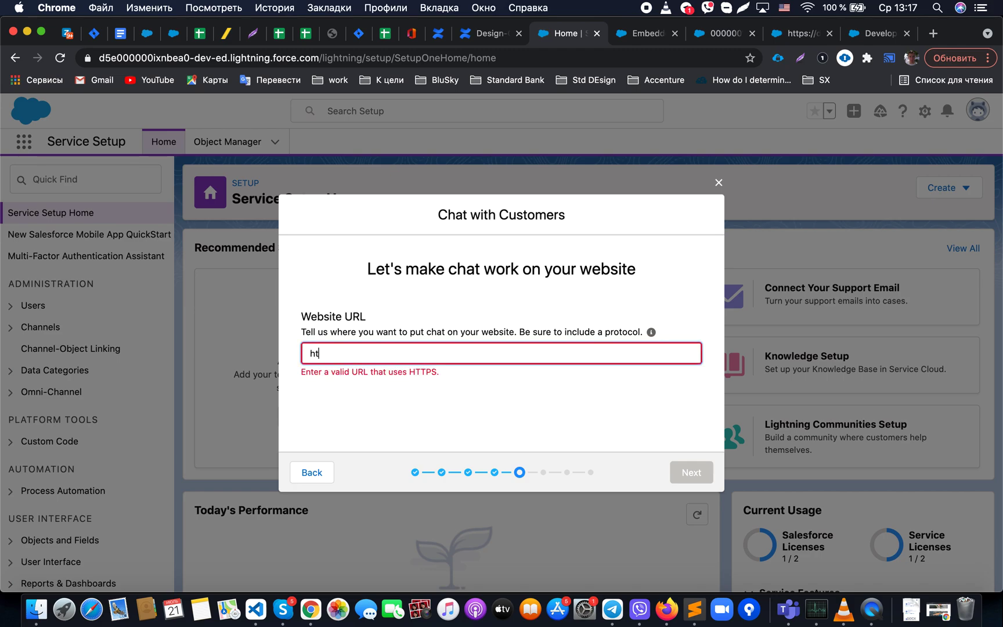
type("tp://")
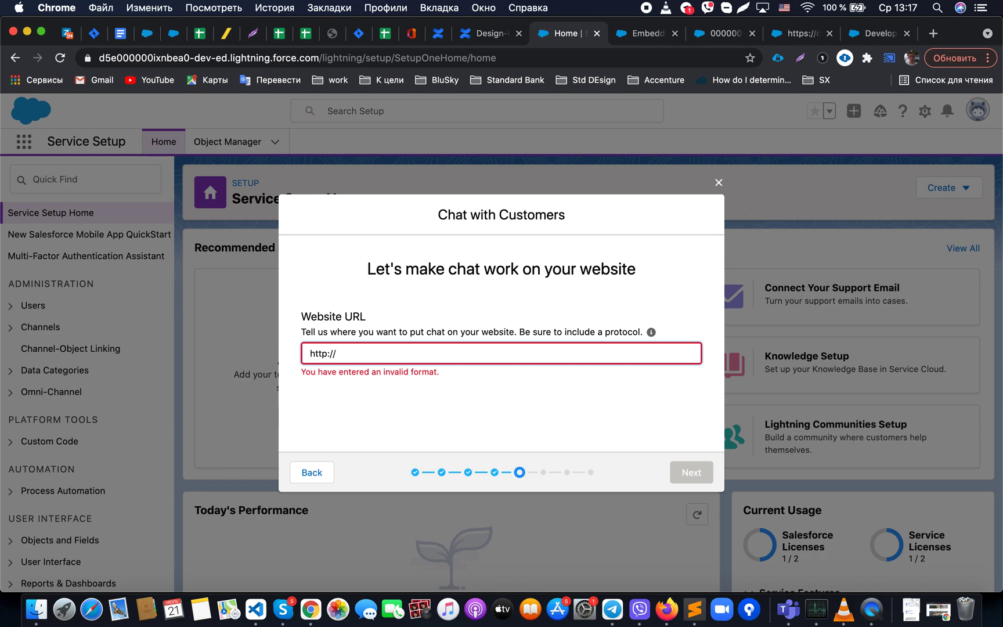
type("s")
type("*.f")
type("or")
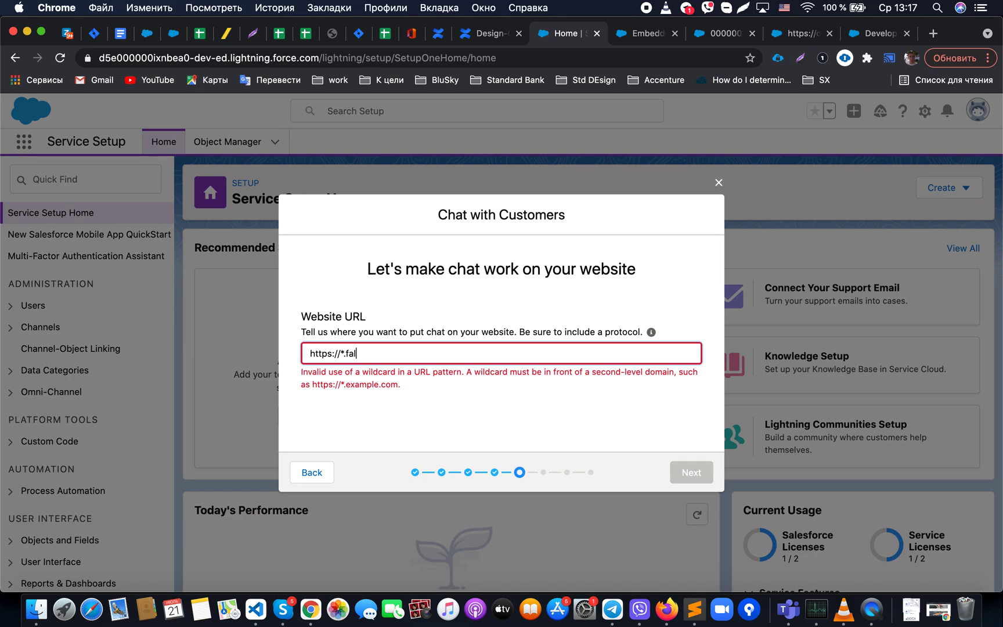
key("BackSpace")
key("BackSpace")
type("orce.com")
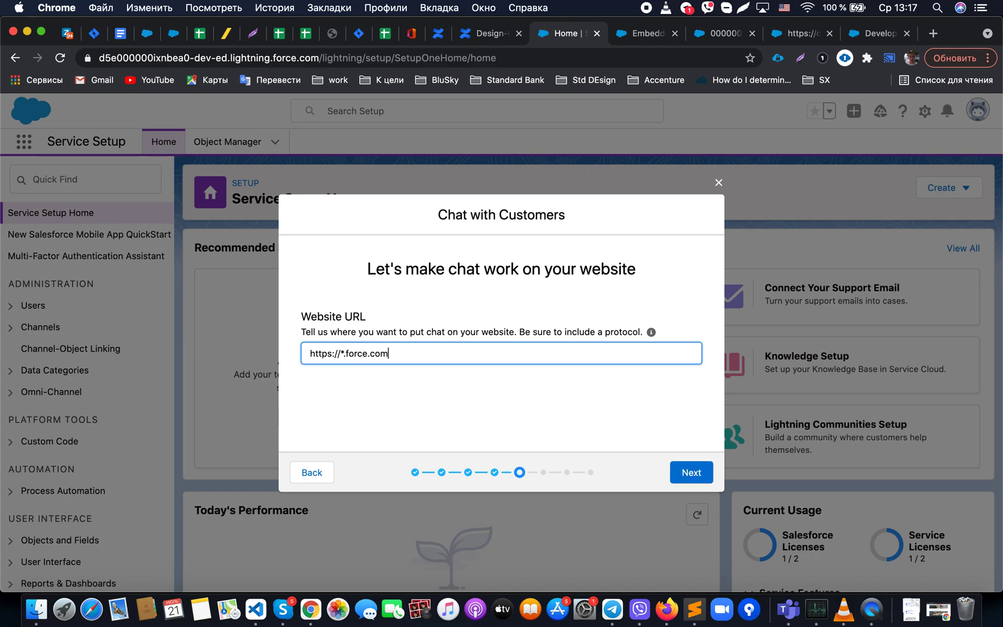
left_click(624, 465)
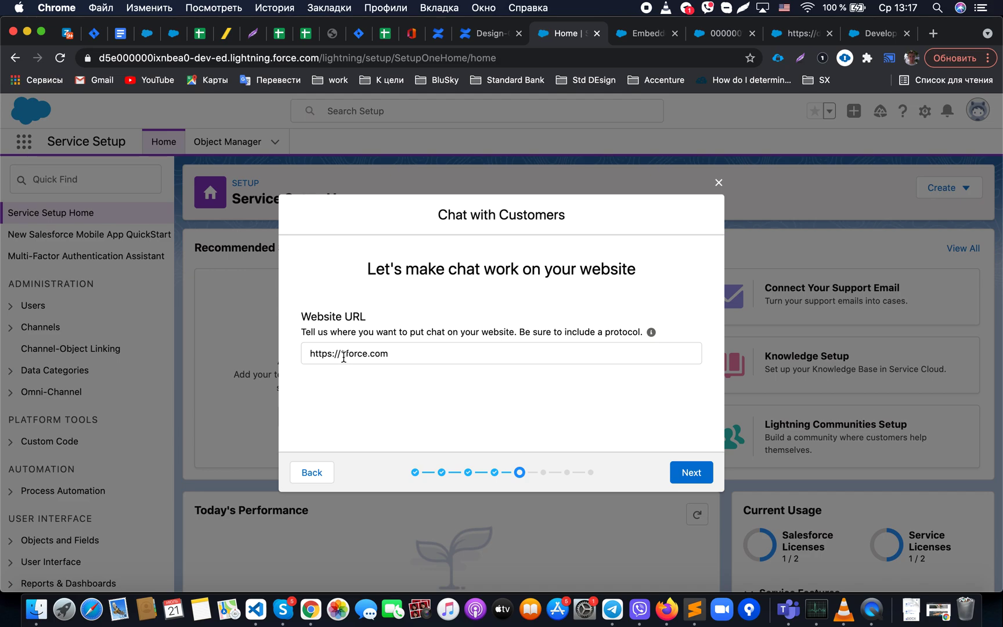
left_click(687, 472)
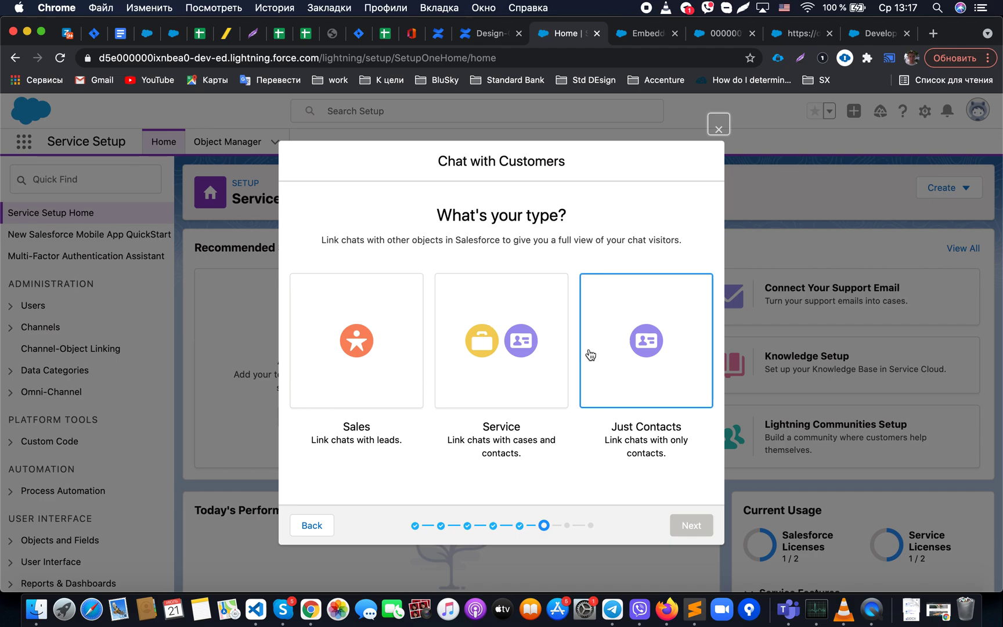
- Choose Service as the chat type and continue to the offline support settings
left_click(492, 357)
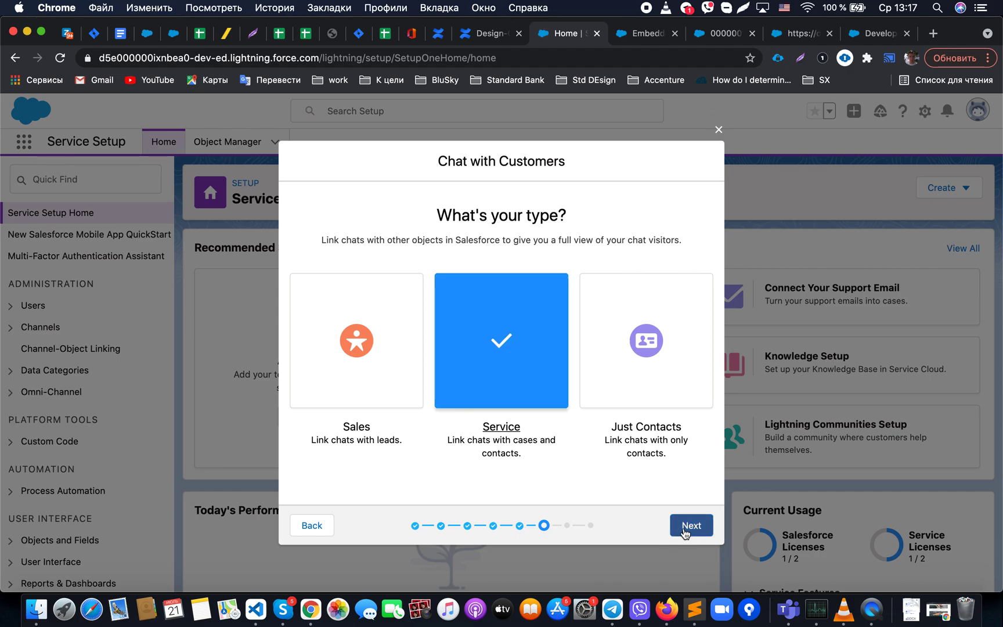
left_click(685, 529)
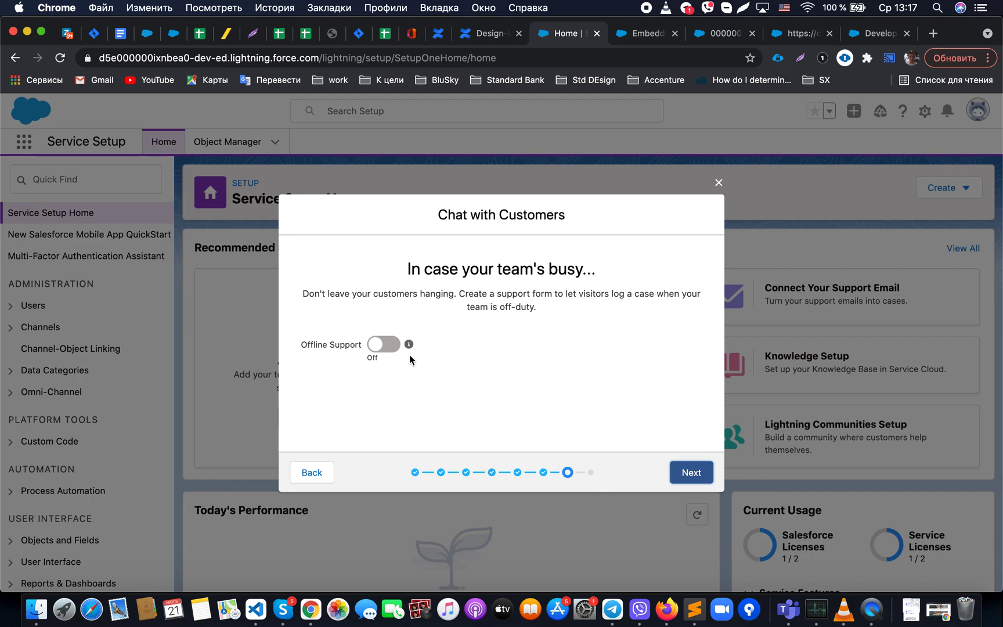
- Turn on Offline Support and make Web Email a required case field
mouse_move(409, 346)
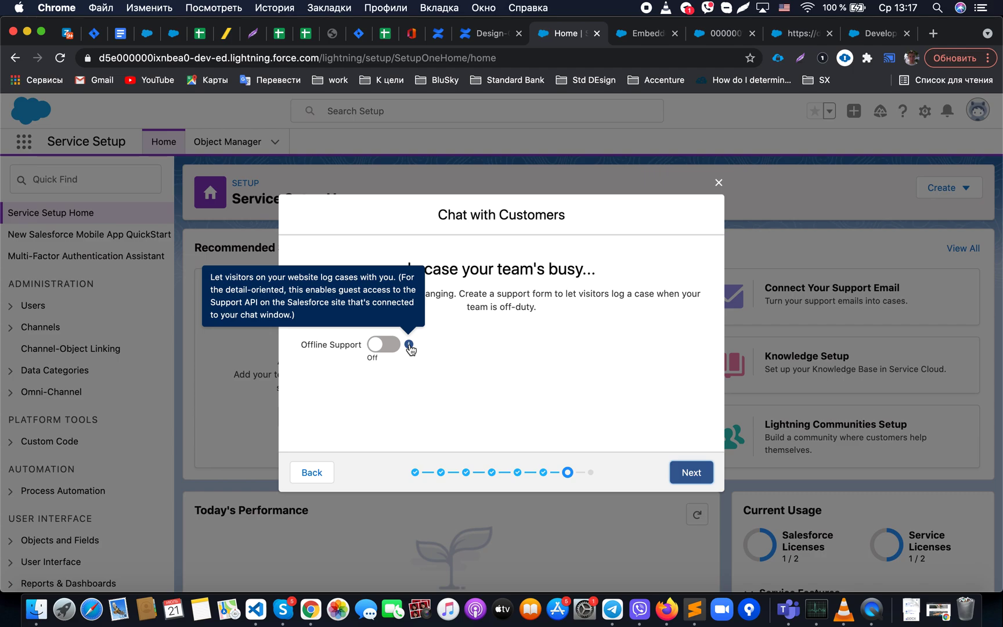
left_click(390, 345)
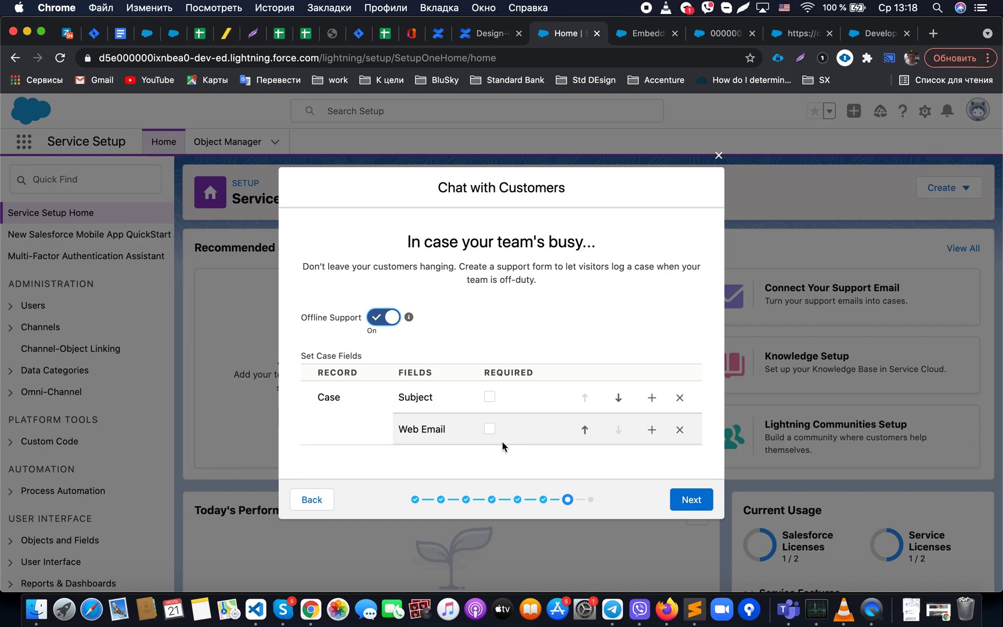
left_click(490, 429)
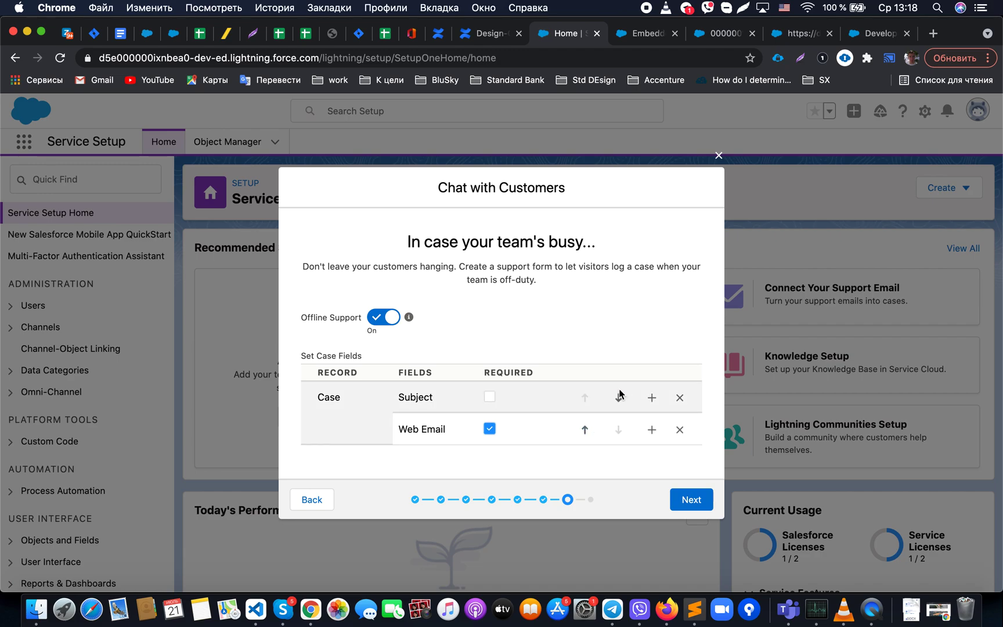
- Look through the case fields that can be added to the offline support form, without adding one
left_click(652, 429)
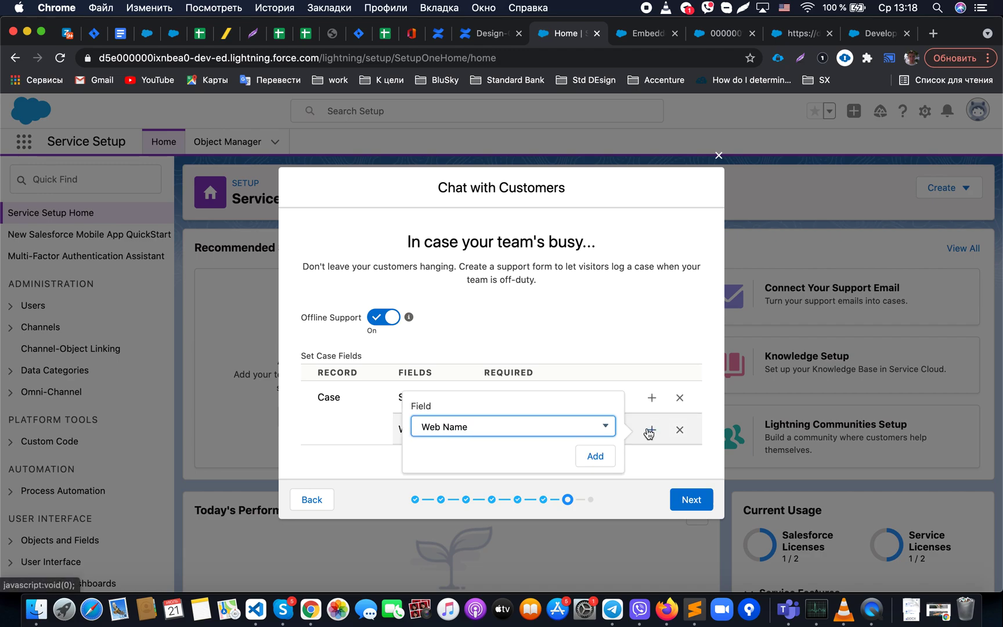
left_click(514, 424)
scroll(508, 337, "down", 3)
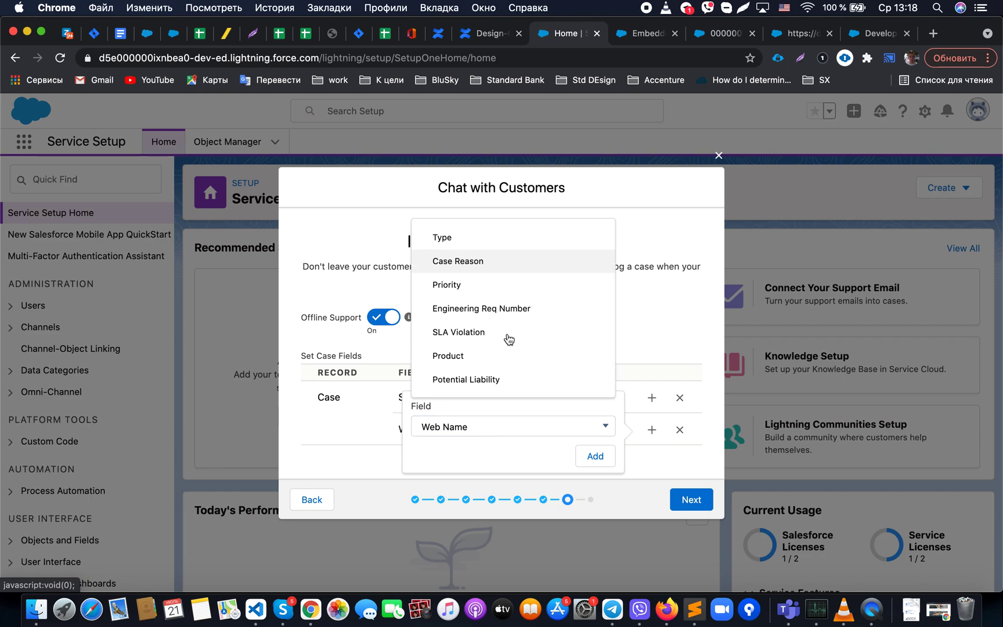
scroll(509, 340, "up", 2)
scroll(508, 340, "up", 1)
scroll(509, 339, "down", 3)
scroll(509, 339, "up", 2)
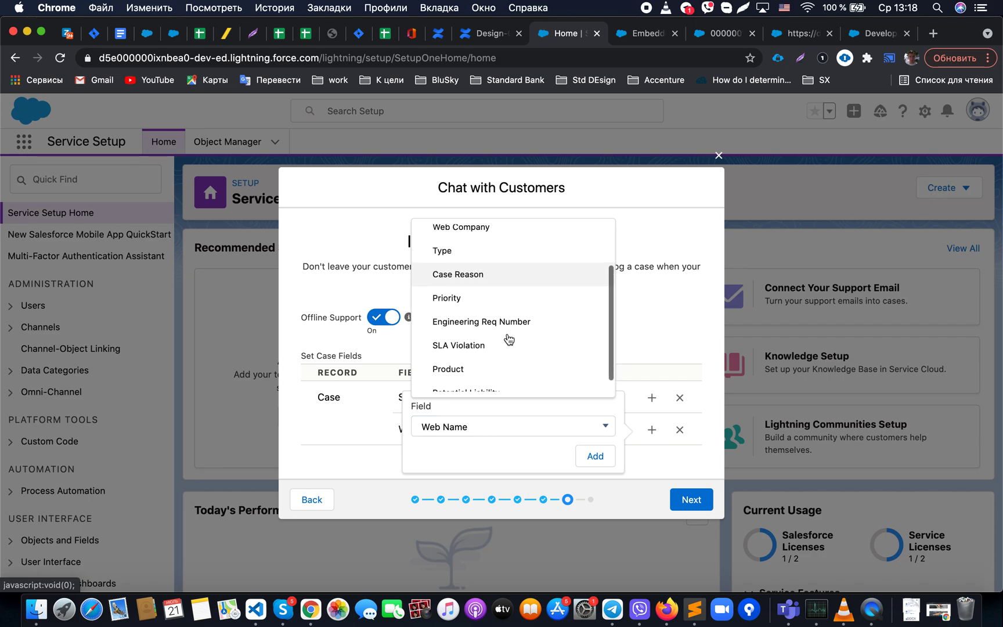
left_click(638, 466)
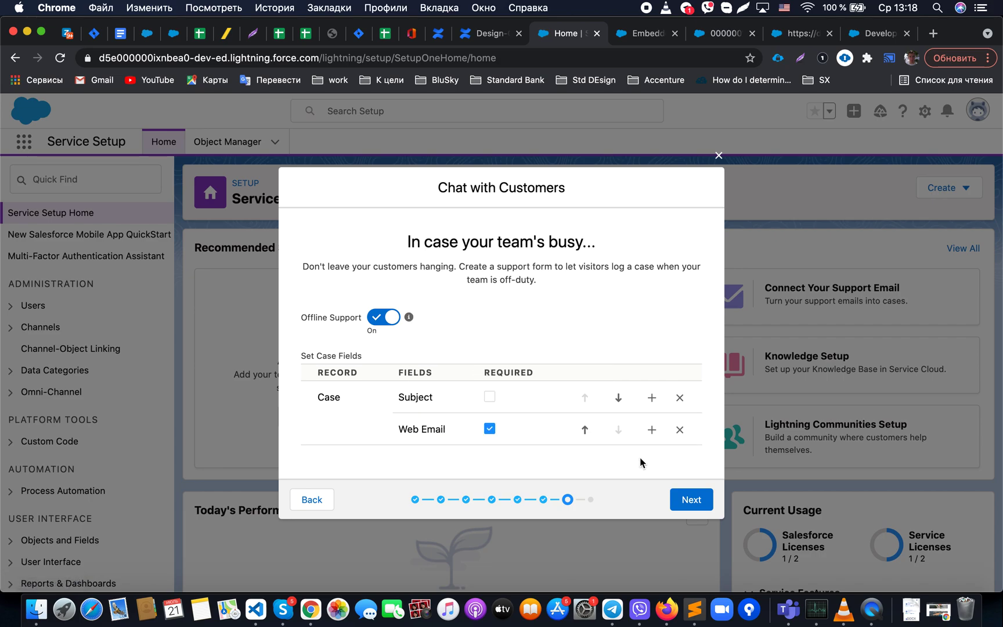
- Continue to the chat code snippet and read through the generated code
left_click(692, 500)
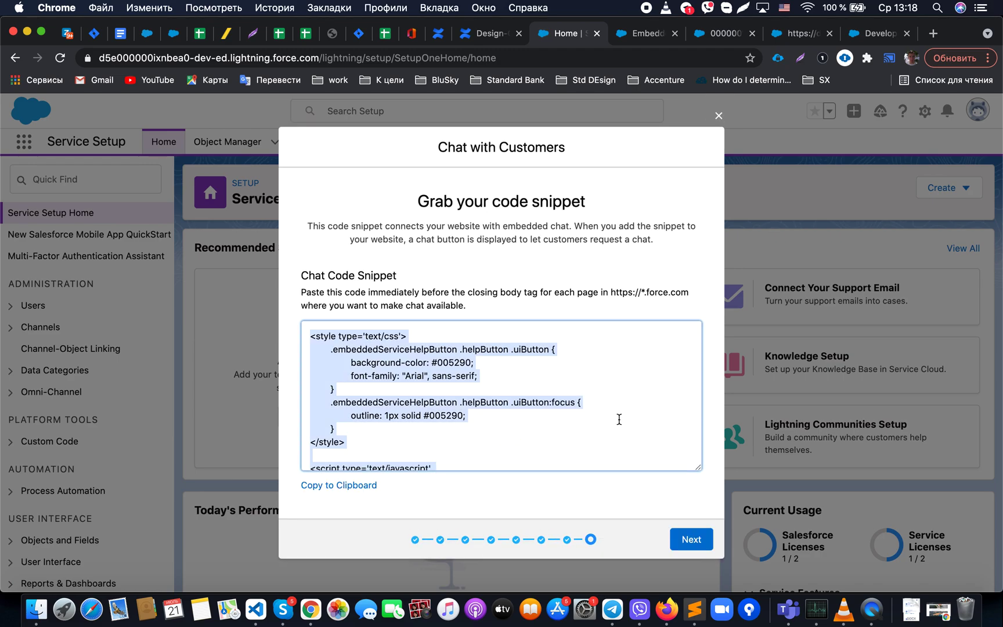
left_click(594, 396)
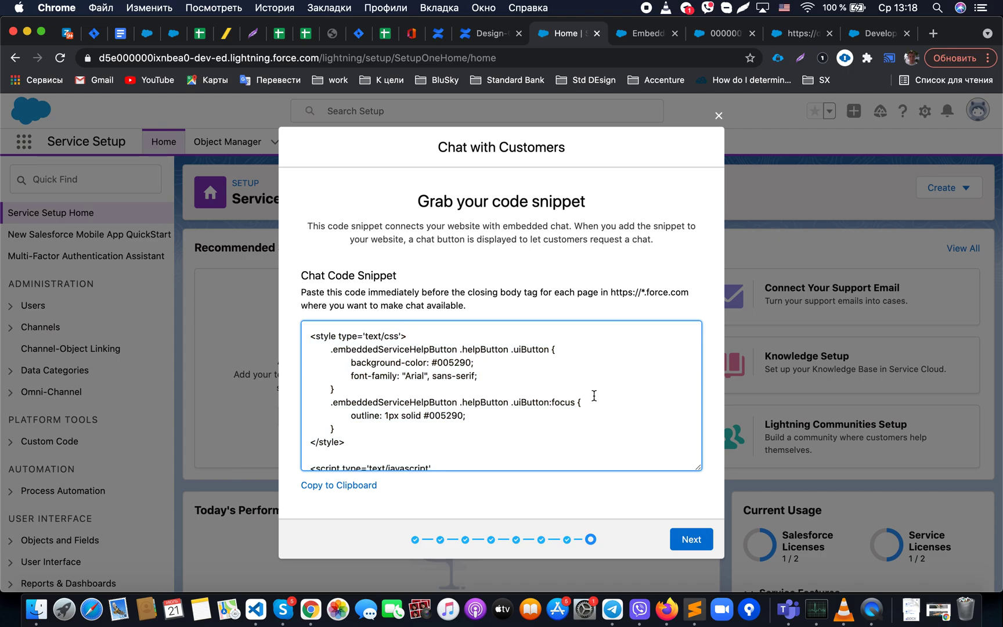
scroll(594, 396, "down", 5)
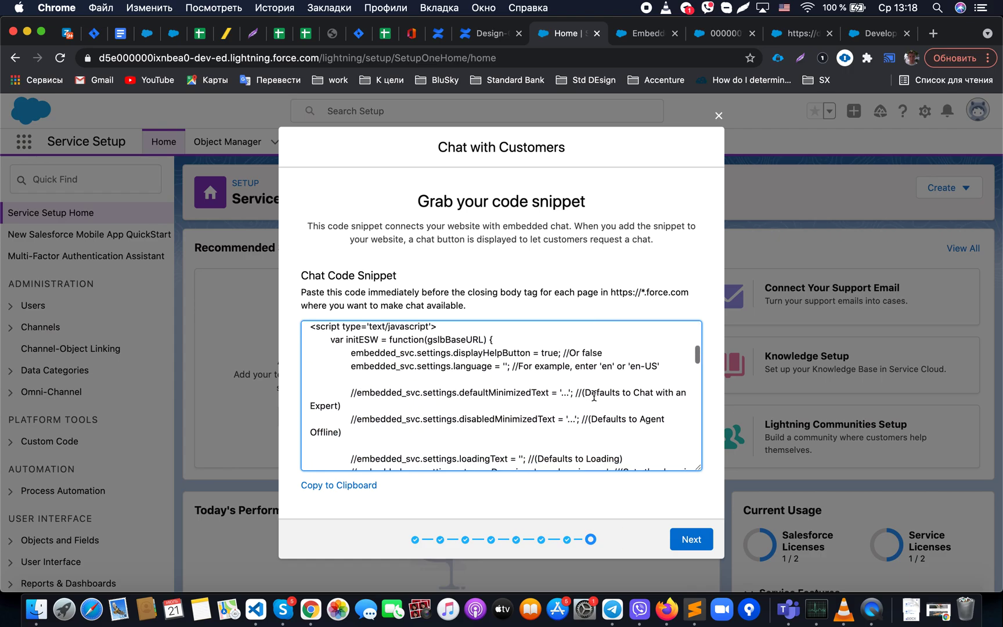
scroll(593, 395, "down", 10)
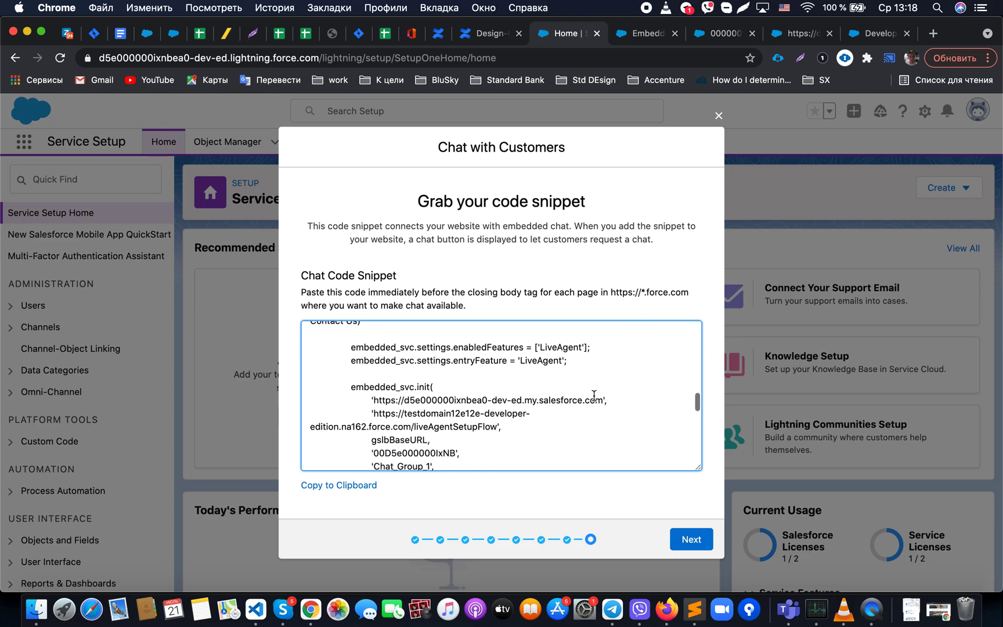
scroll(594, 396, "down", 10)
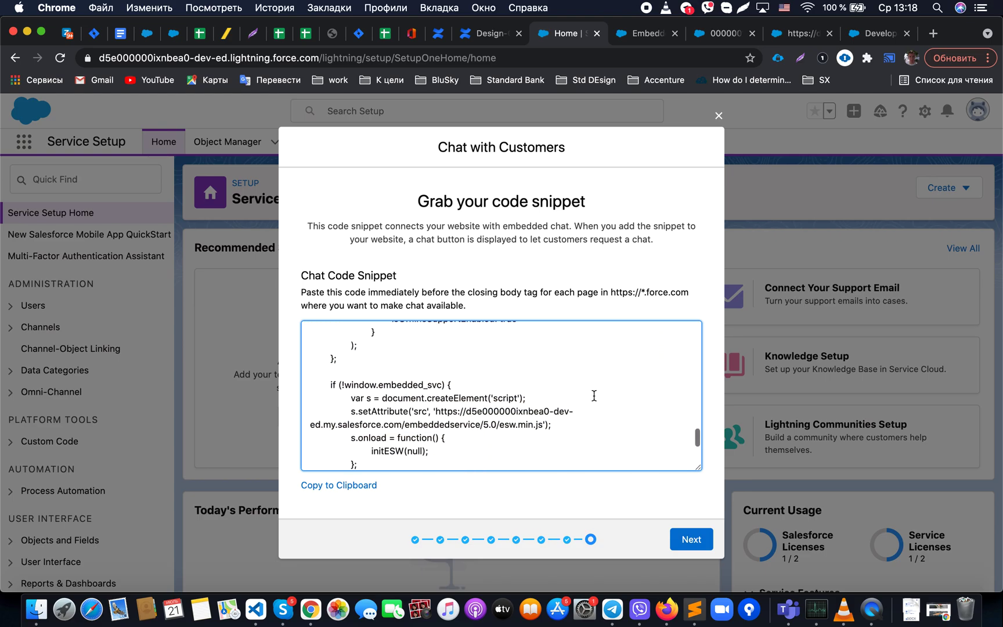
scroll(594, 395, "up", 20)
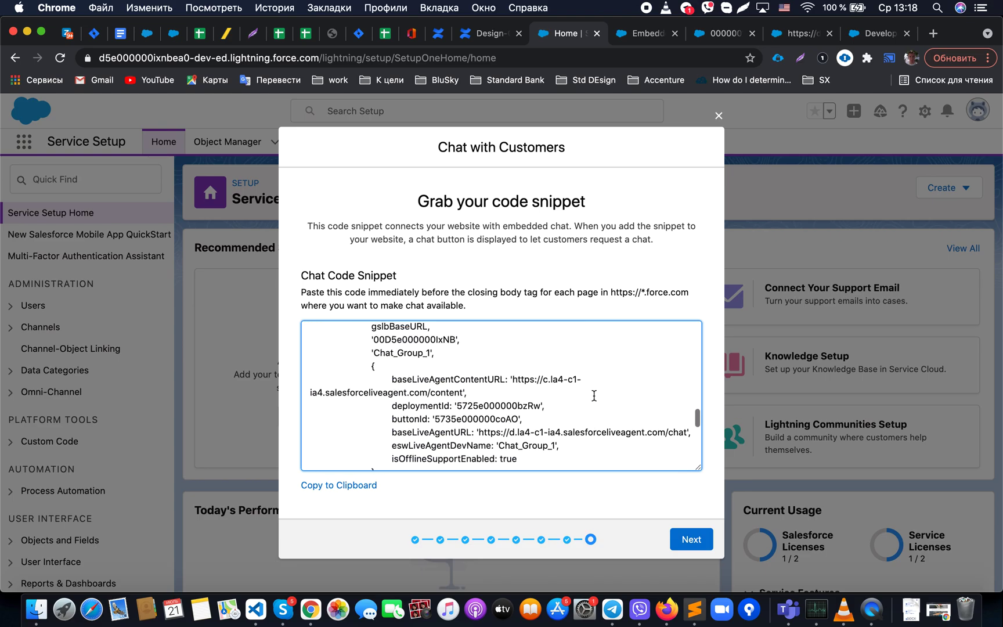
scroll(594, 395, "up", 2)
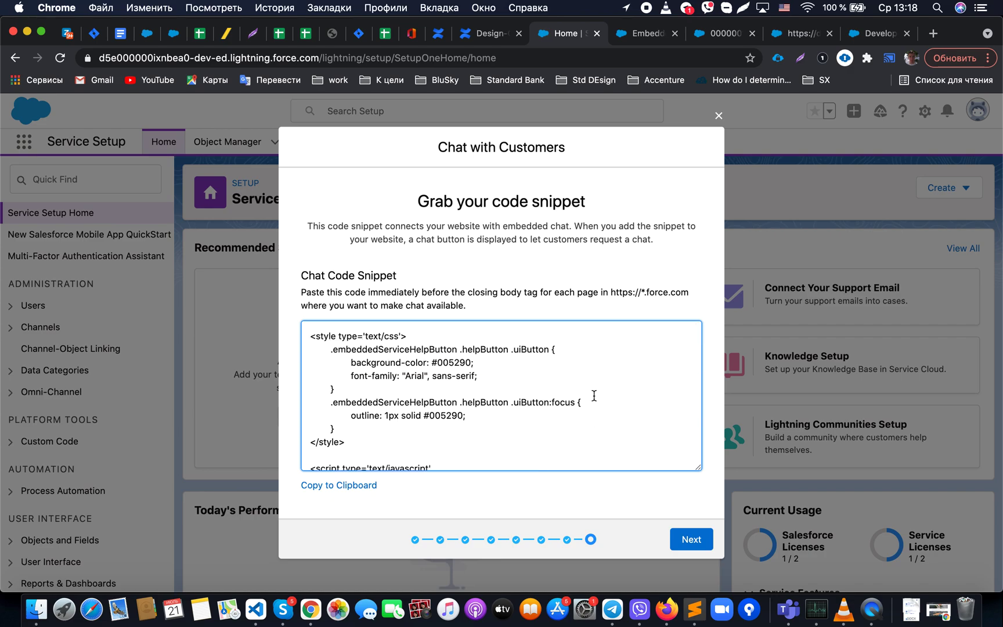
- Check the Web_Chat Visualforce page and examine the esw.min.js script source line in the Web_Chat.vfp code
left_click(795, 36)
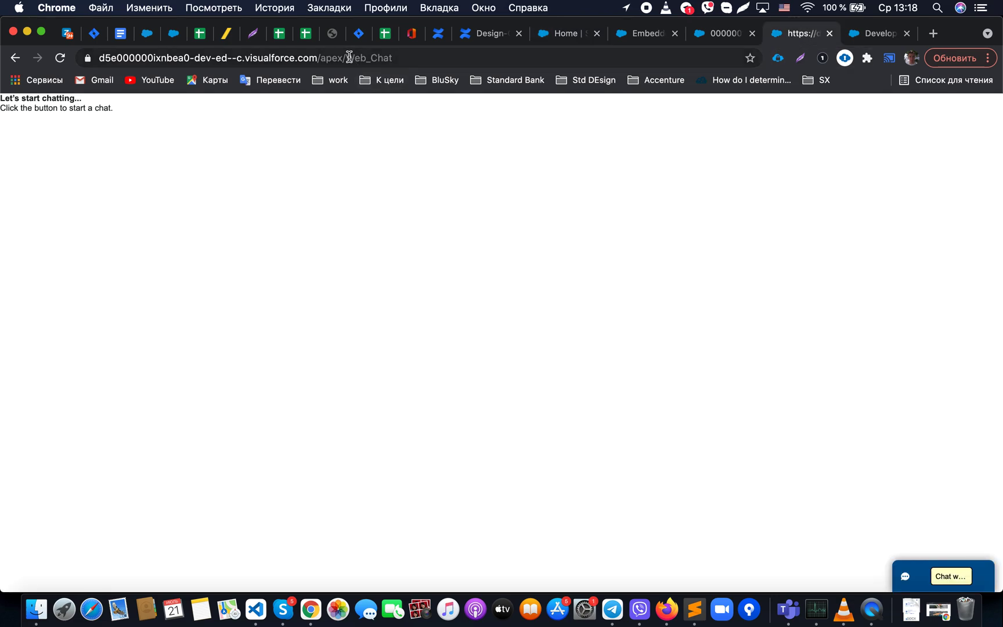
left_click(865, 34)
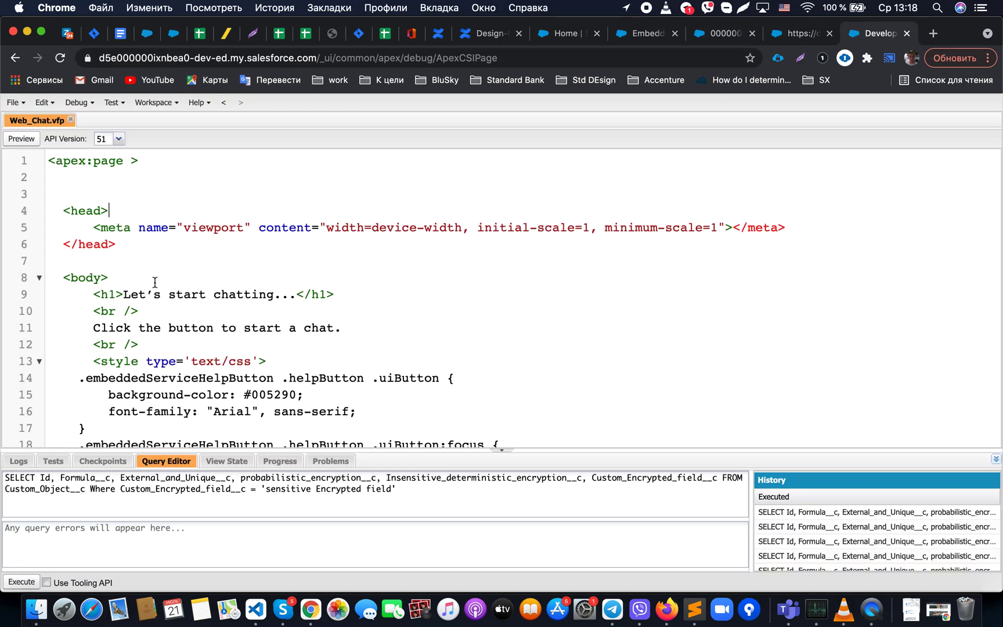
scroll(155, 283, "down", 3)
scroll(154, 283, "down", 5)
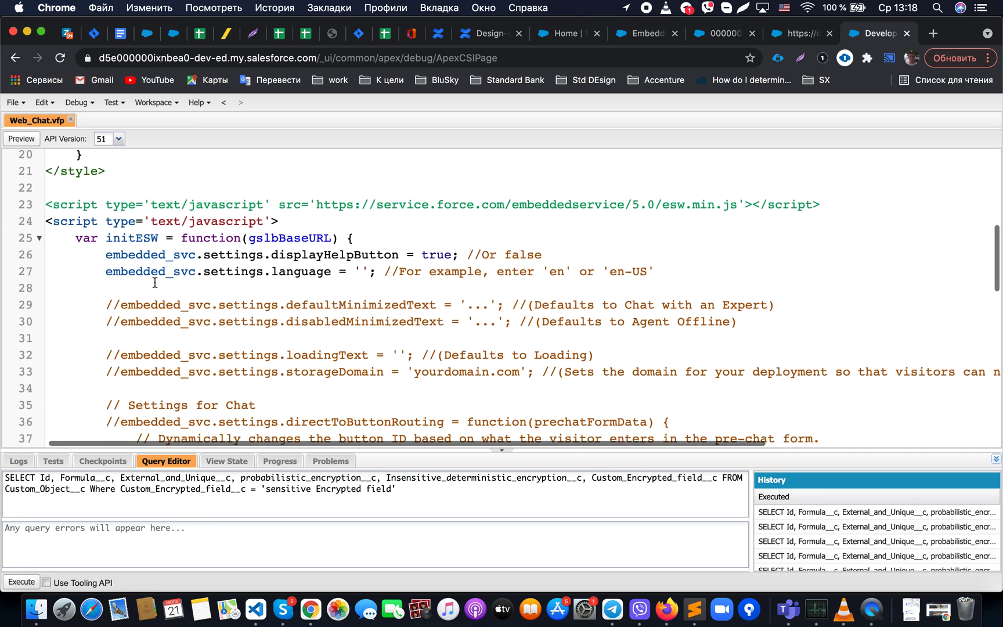
left_click(53, 203)
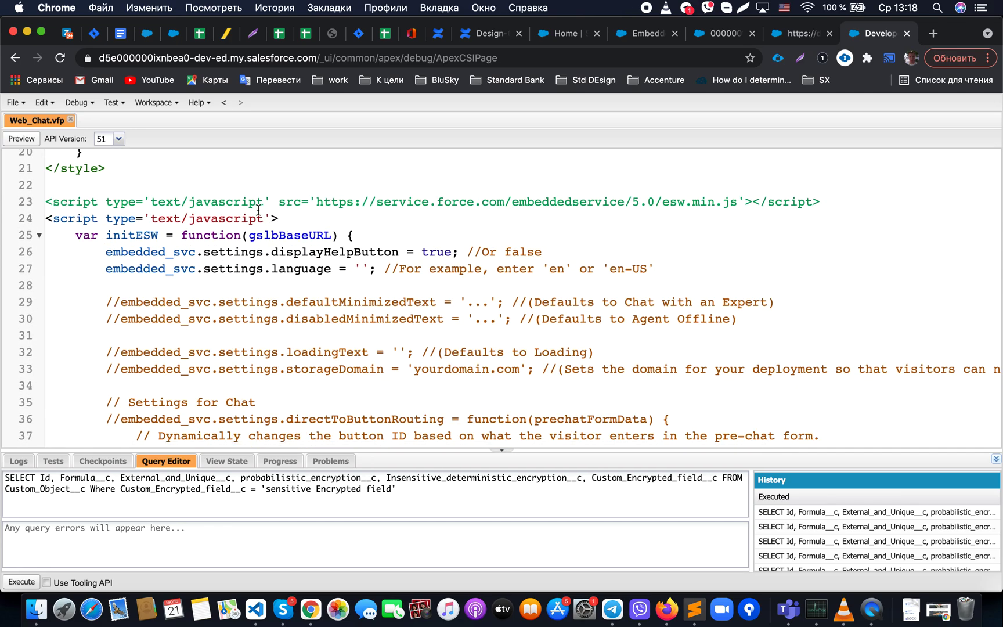
double_click(406, 202)
double_click(451, 202)
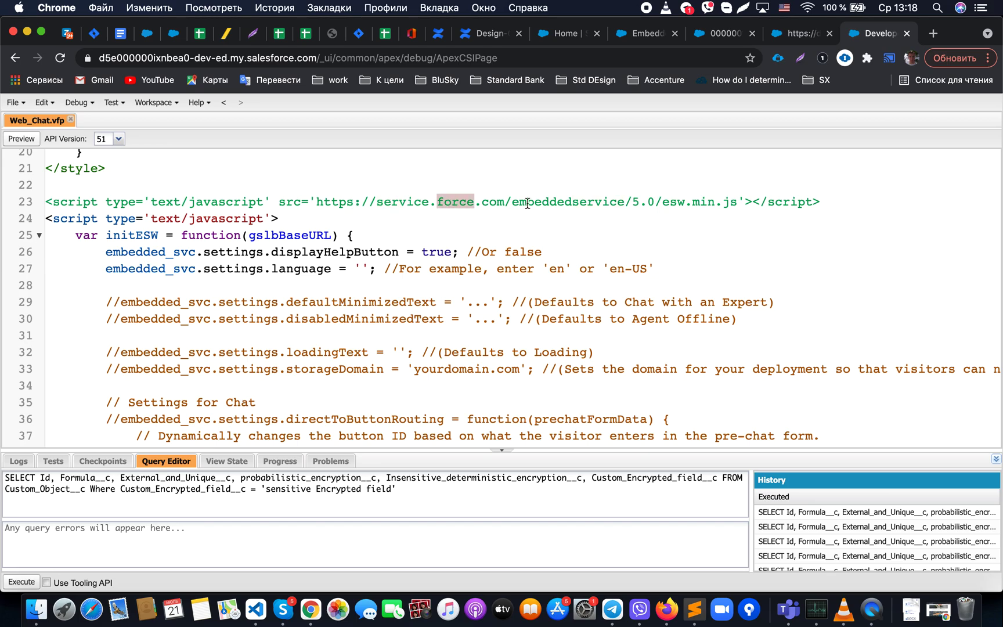
double_click(553, 202)
left_click(661, 202)
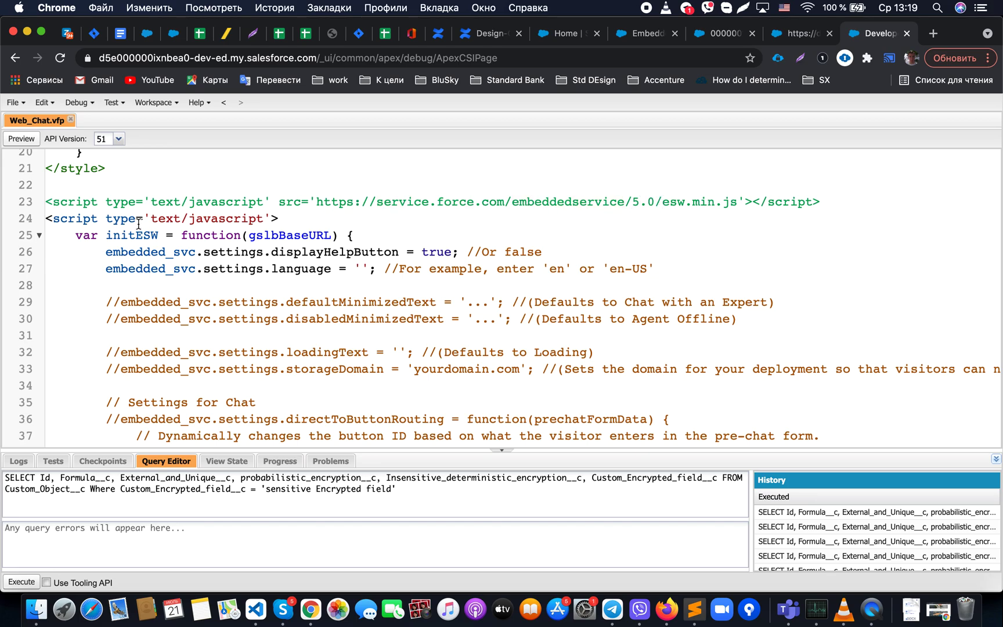
- Read the remaining embedded chat script in Web_Chat.vfp to its end and return to the generated chat code snippet
left_click(90, 219)
scroll(189, 277, "down", 2)
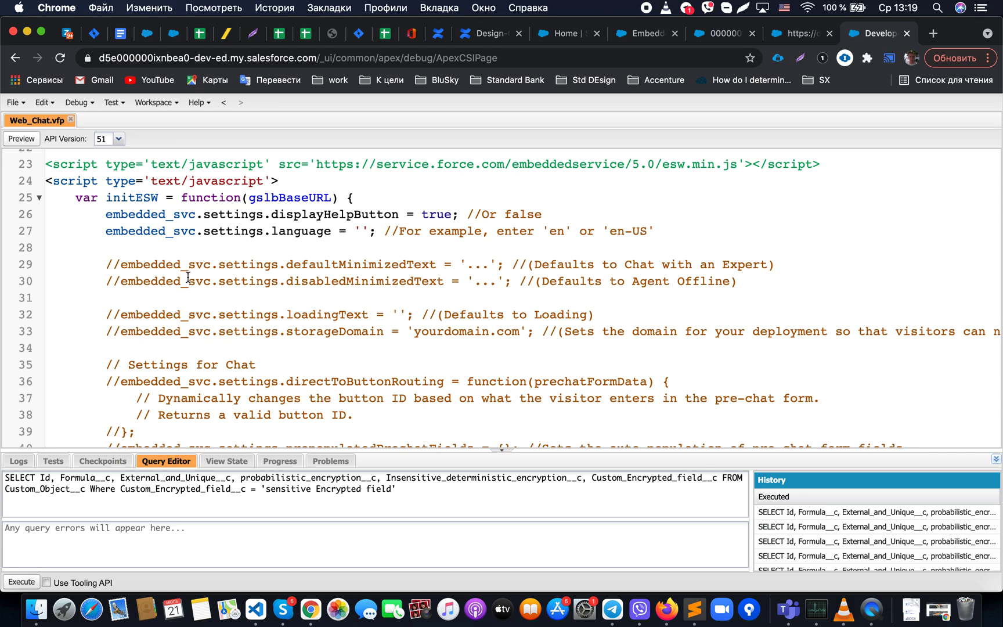
scroll(187, 276, "down", 9)
scroll(188, 277, "down", 5)
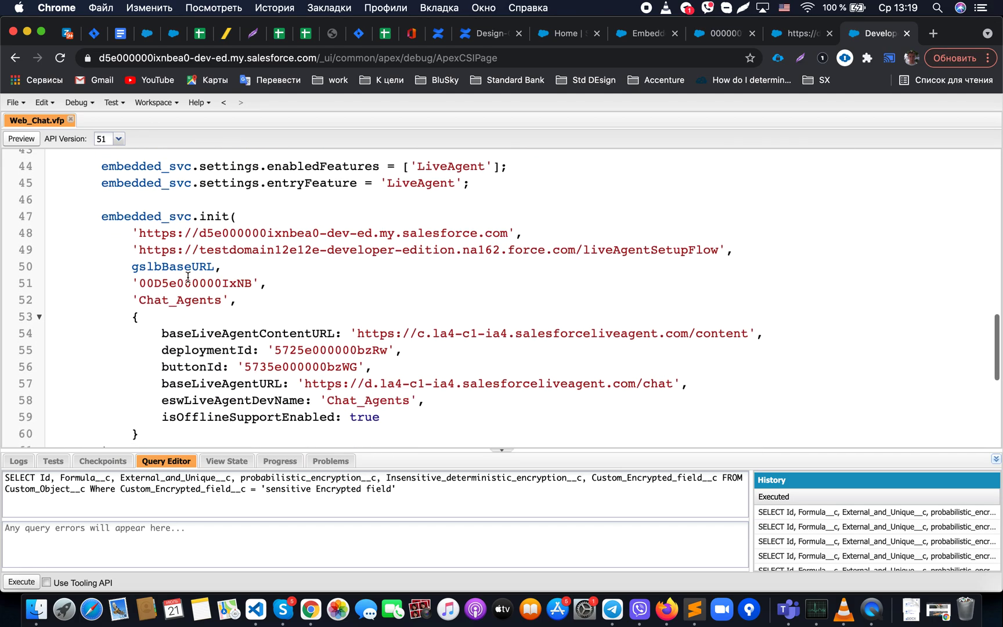
scroll(187, 277, "down", 5)
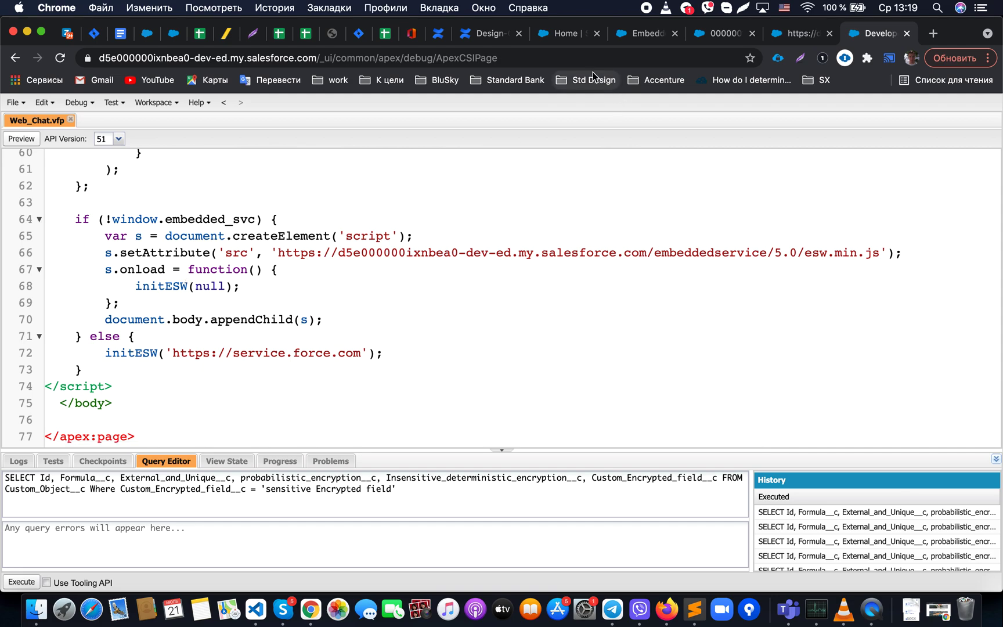
left_click(581, 39)
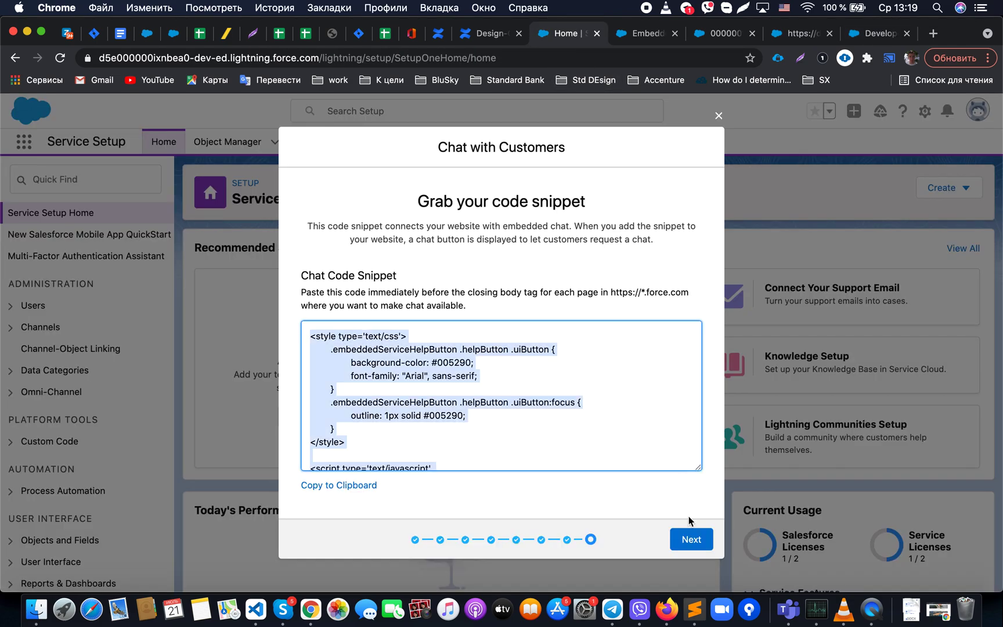
left_click(554, 425)
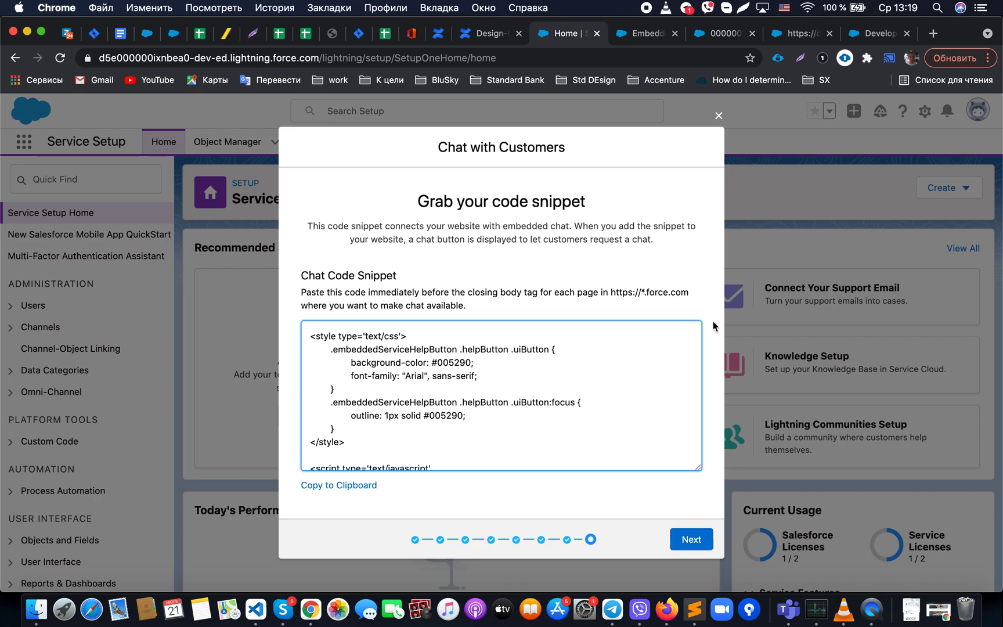
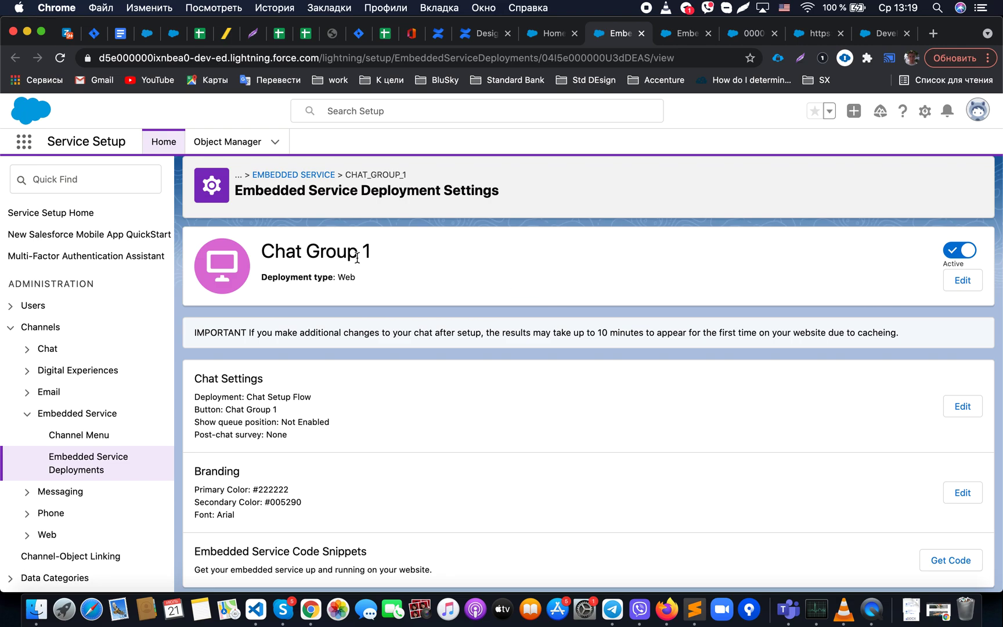
- Open the Chat Settings of the Chat Group 1 embedded service deployment and review its Pre-Chat page section
left_click(957, 278)
left_click(319, 488)
scroll(739, 316, "down", 1)
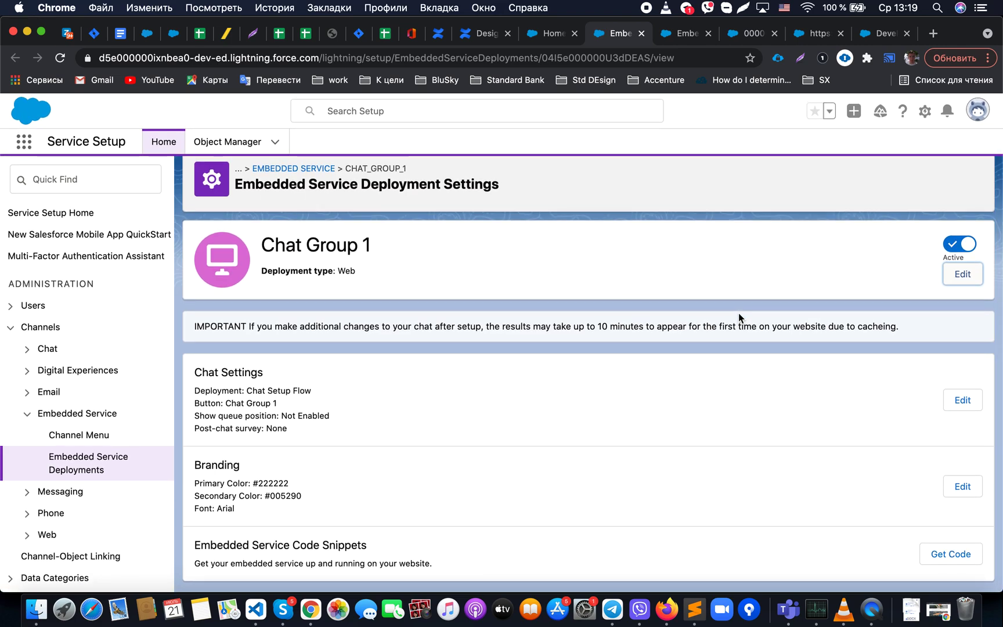
left_click(961, 402)
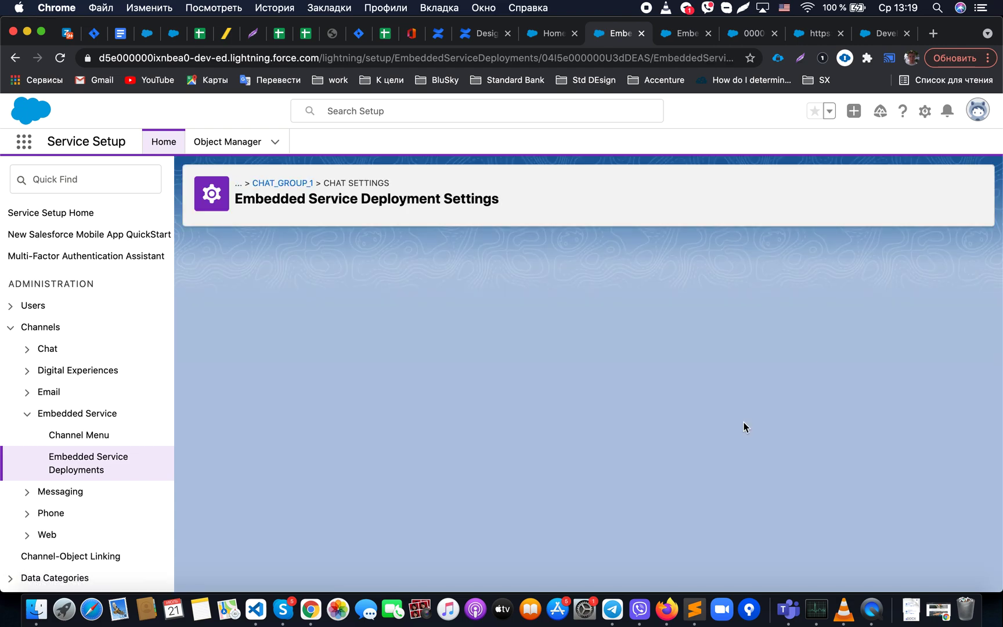
scroll(619, 380, "down", 2)
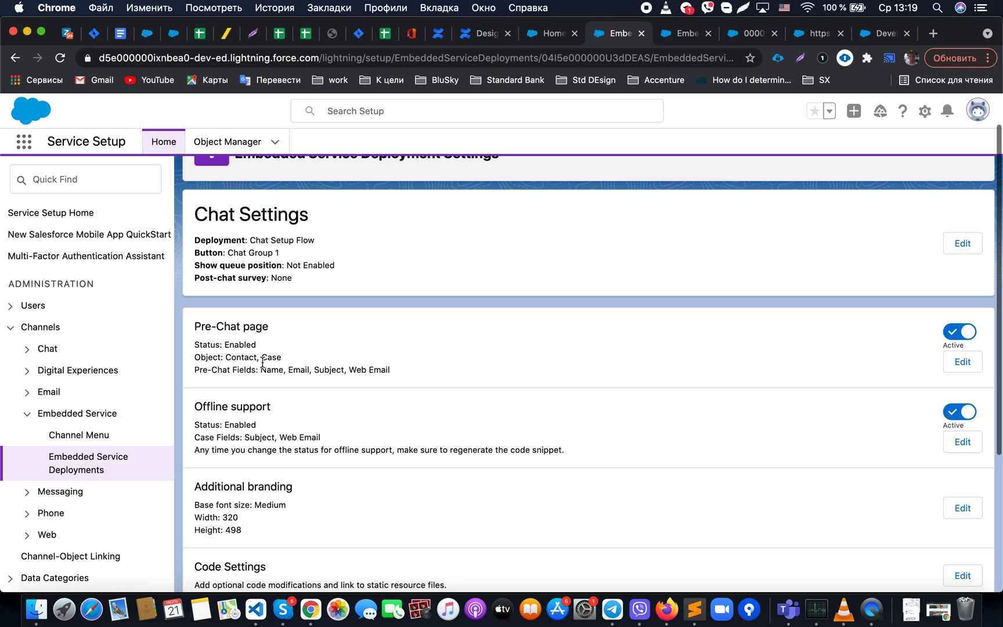
left_click_drag(197, 324, 271, 329)
left_click(282, 330)
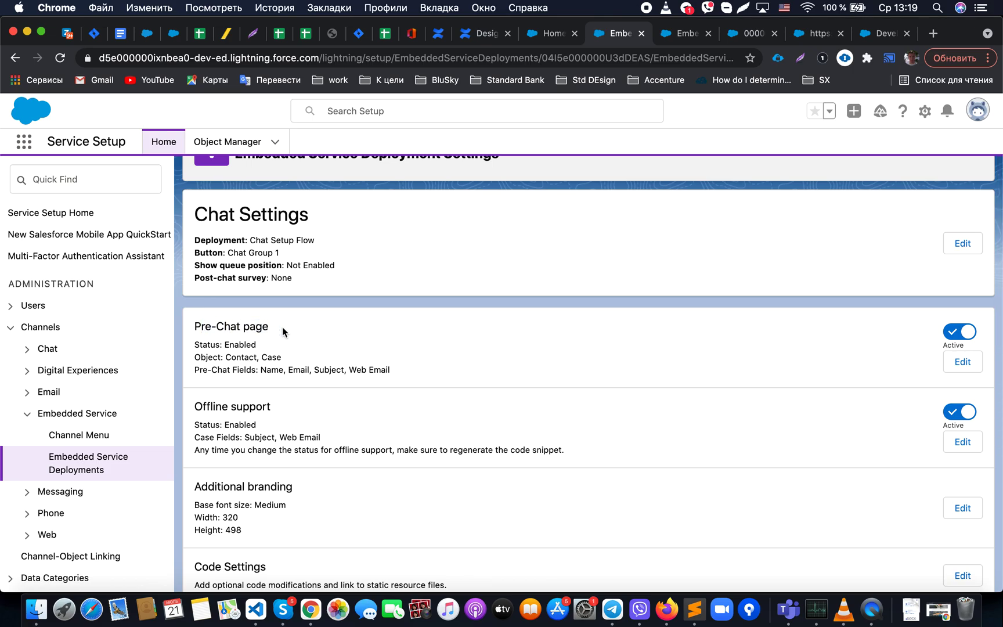
- Review the Pre-Chat form with the Service chat type, check which additional Case fields can be added, and save the form
left_click(949, 361)
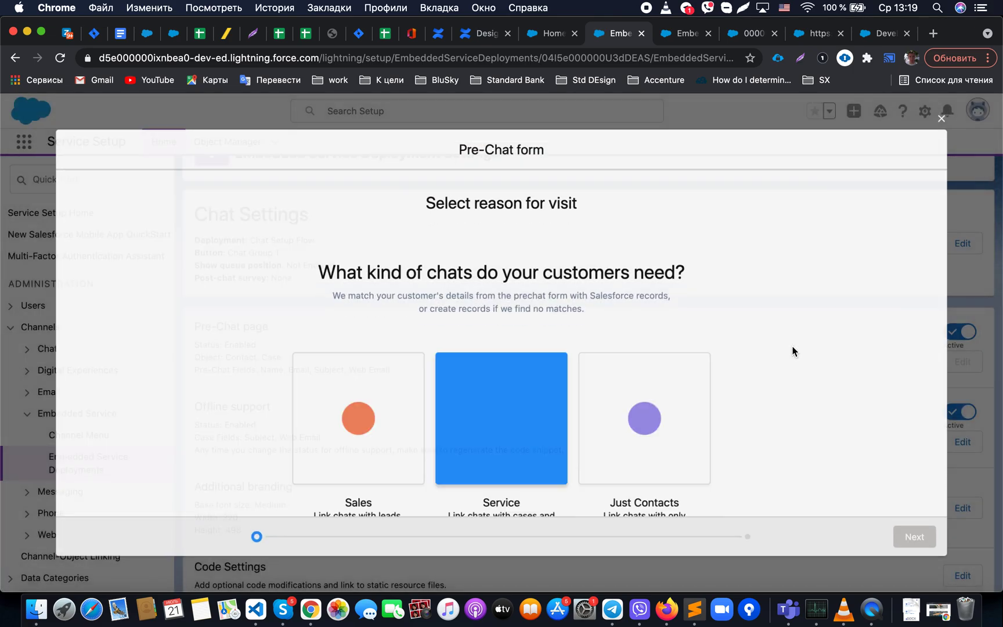
scroll(793, 350, "down", 2)
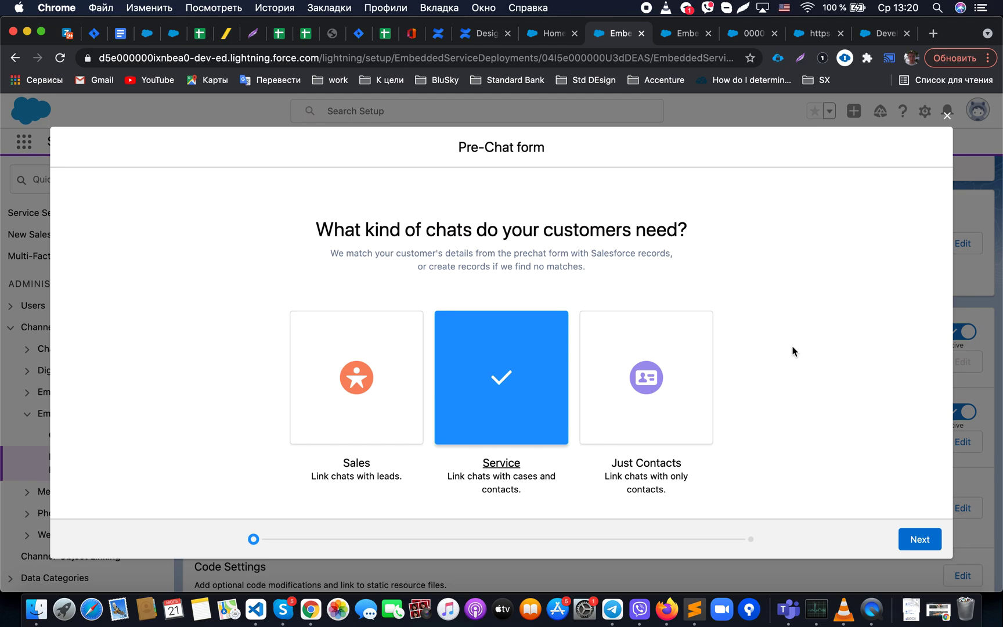
left_click(920, 539)
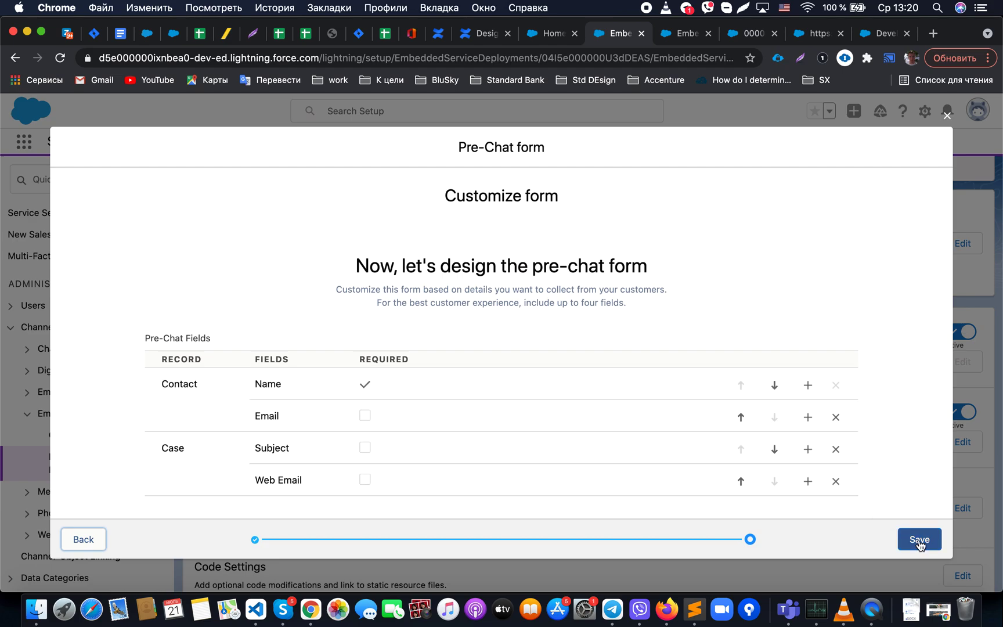
left_click(807, 481)
left_click(710, 479)
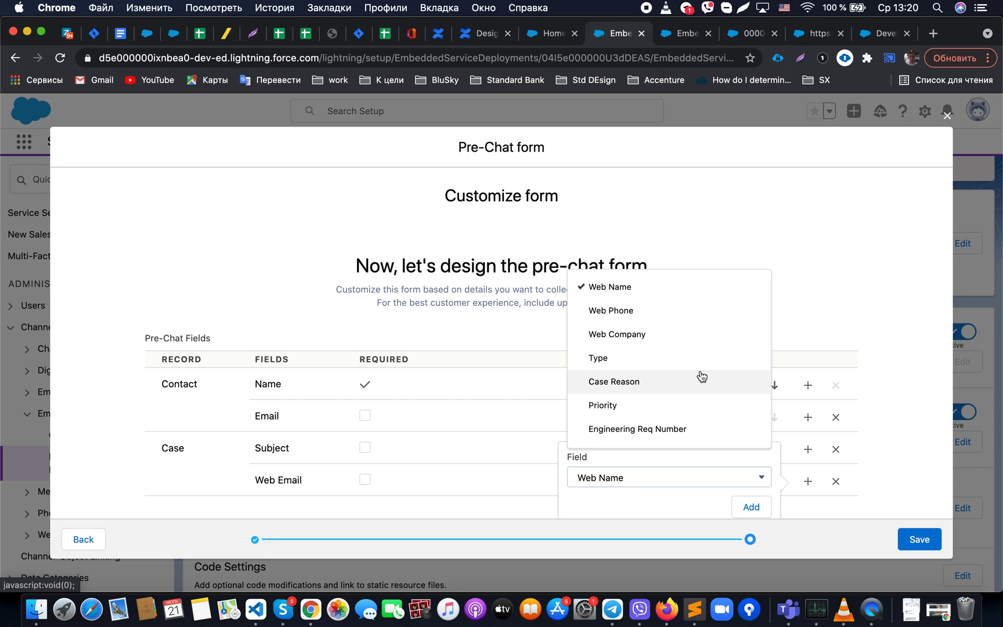
left_click(808, 318)
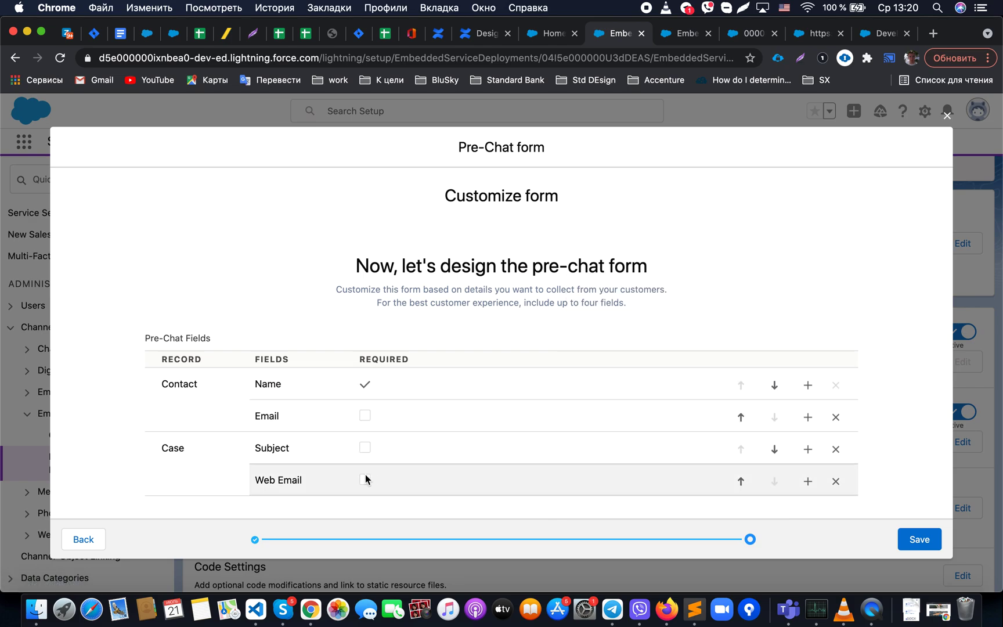
left_click(918, 539)
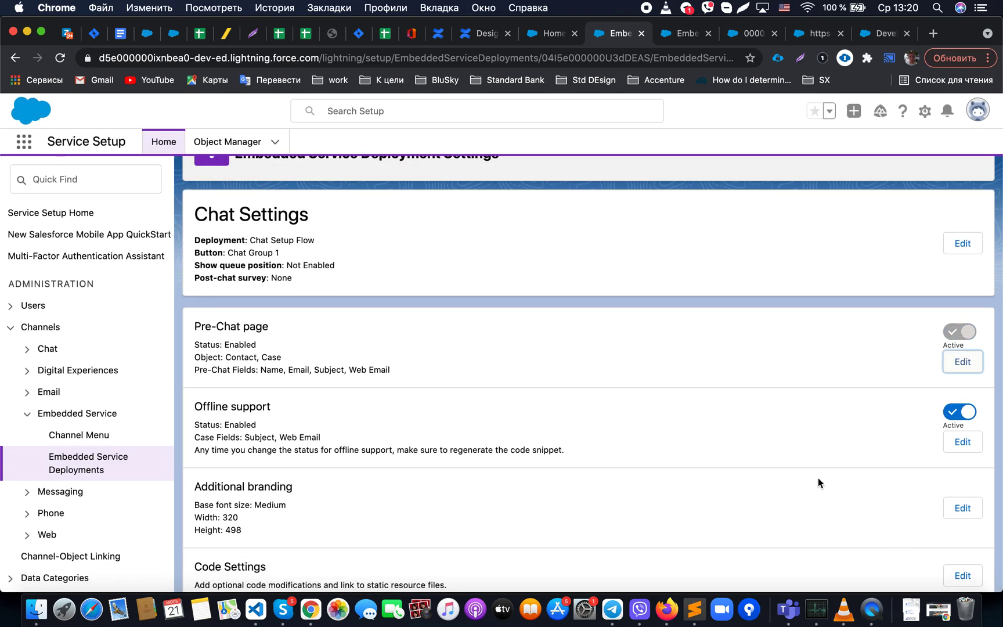
- Review the Offline support case form, check the record types available for selection, and finish it
scroll(815, 480, "down", 1)
scroll(813, 478, "down", 1)
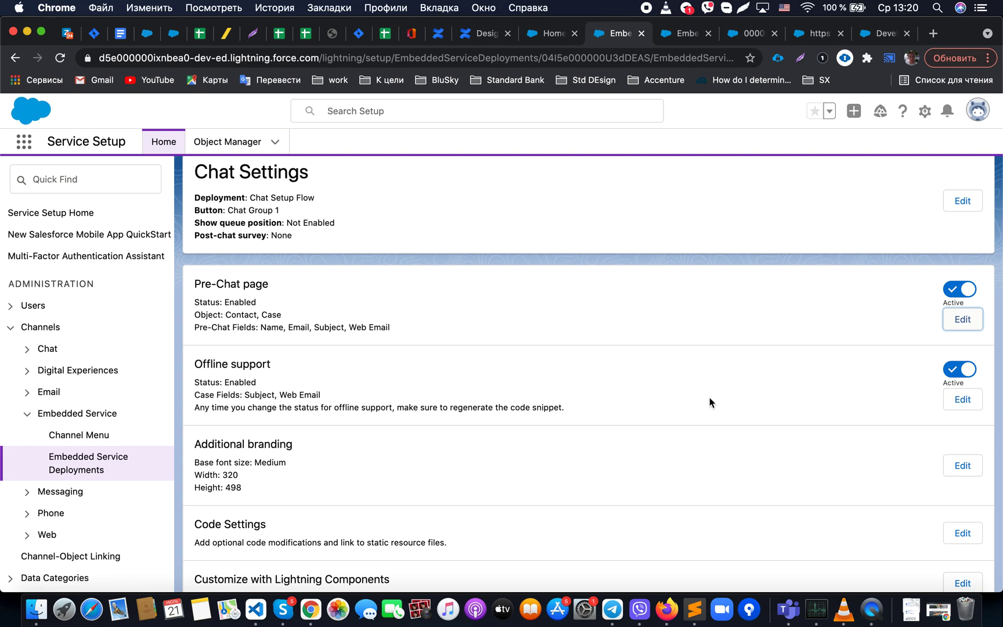
left_click(964, 402)
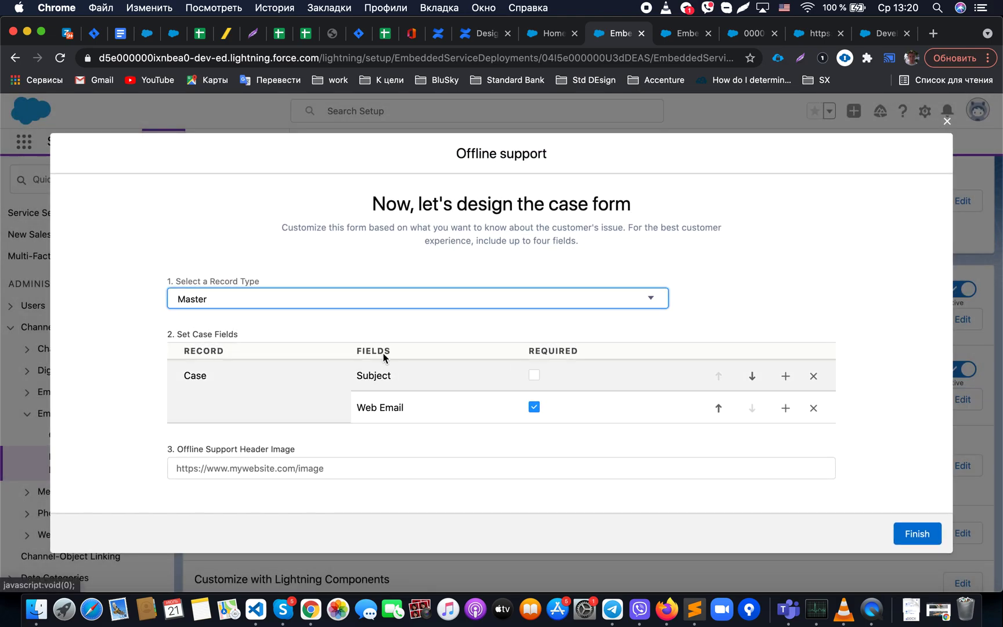
left_click(312, 301)
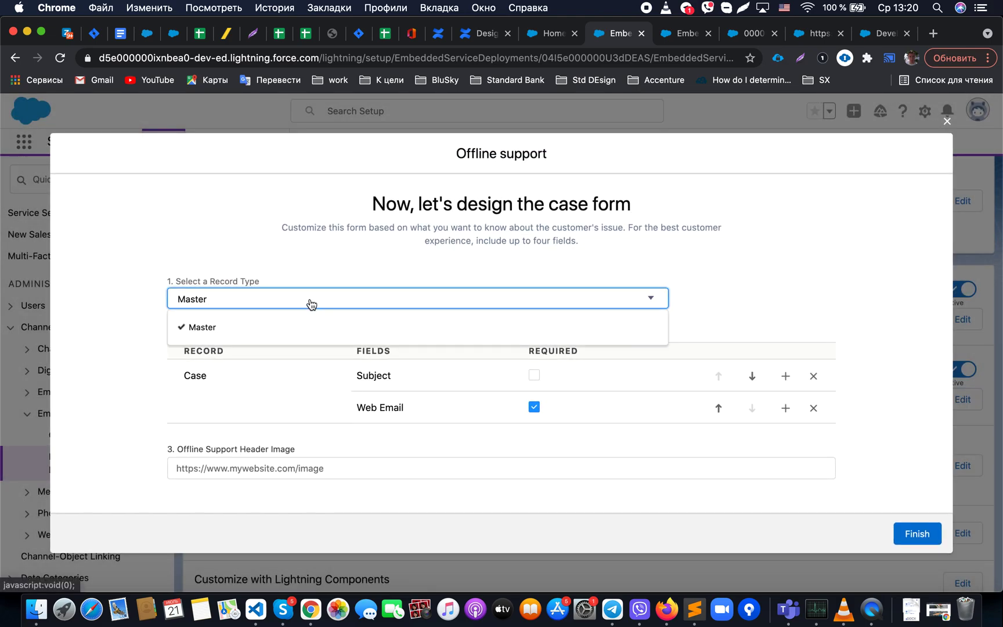
left_click(380, 227)
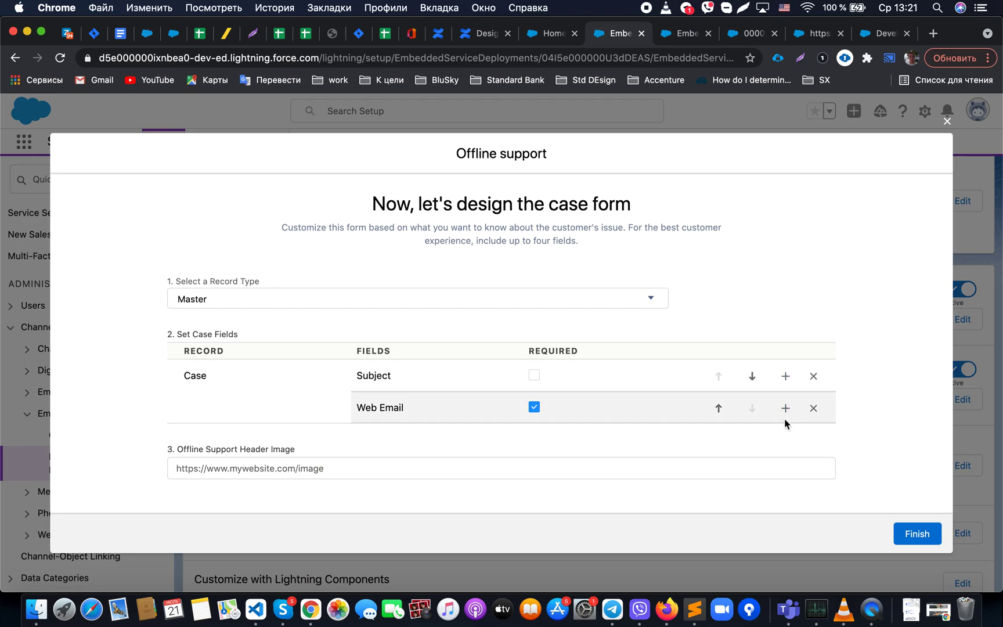
left_click(910, 537)
- Review Additional branding, reading the help for Avatar, Logo, Prechat Background and Waiting State Background and checking the base font sizes, and finish
scroll(810, 475, "down", 4)
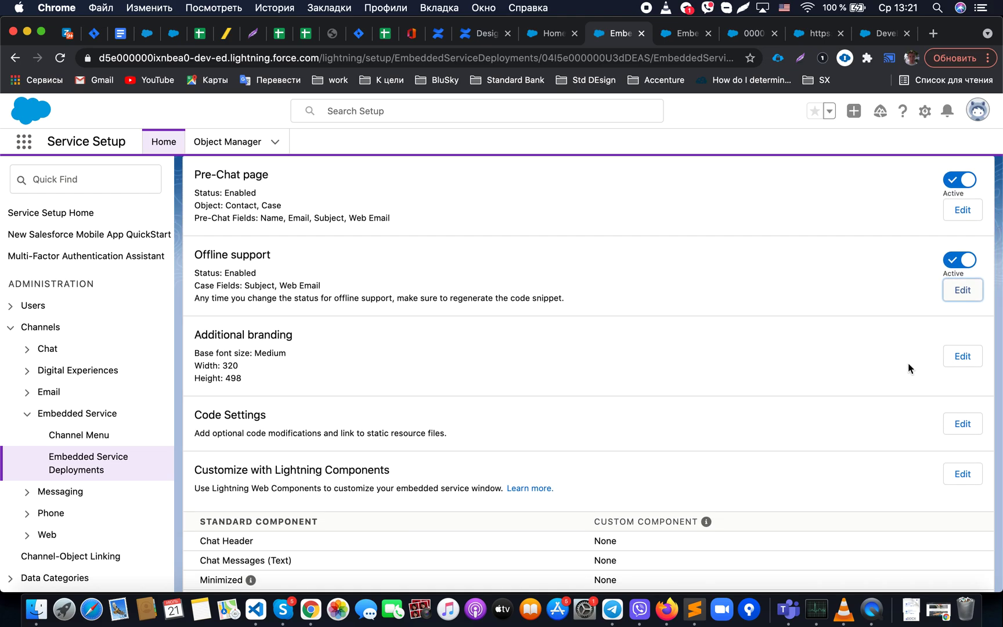
left_click(955, 358)
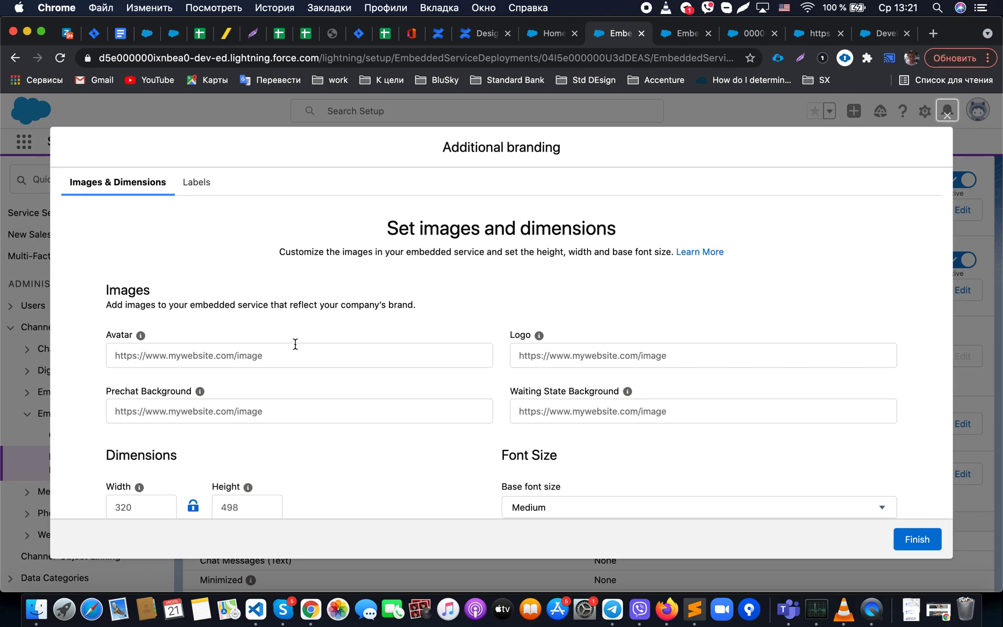
mouse_move(141, 336)
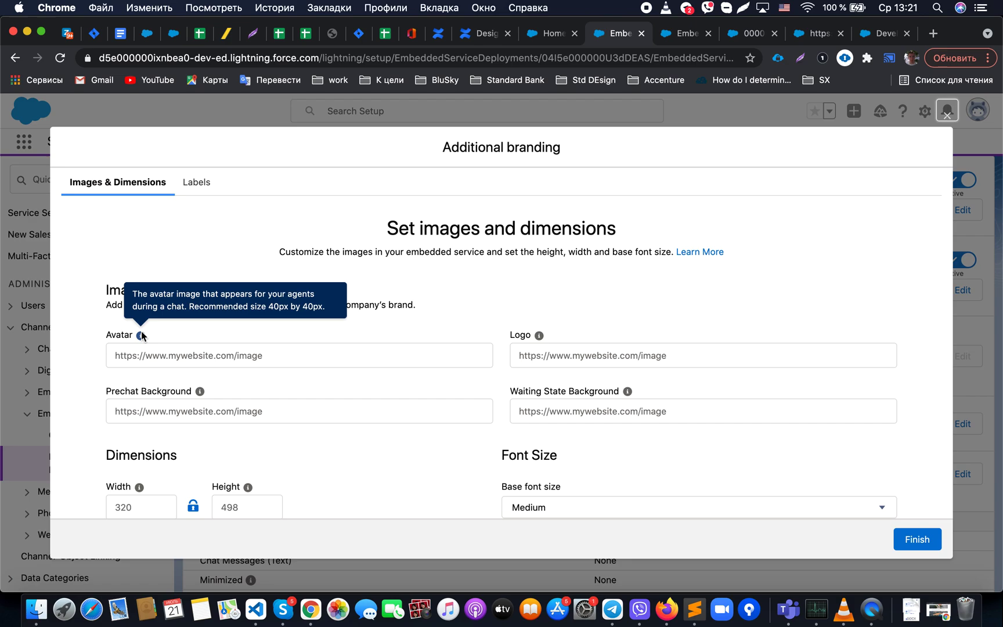
mouse_move(538, 337)
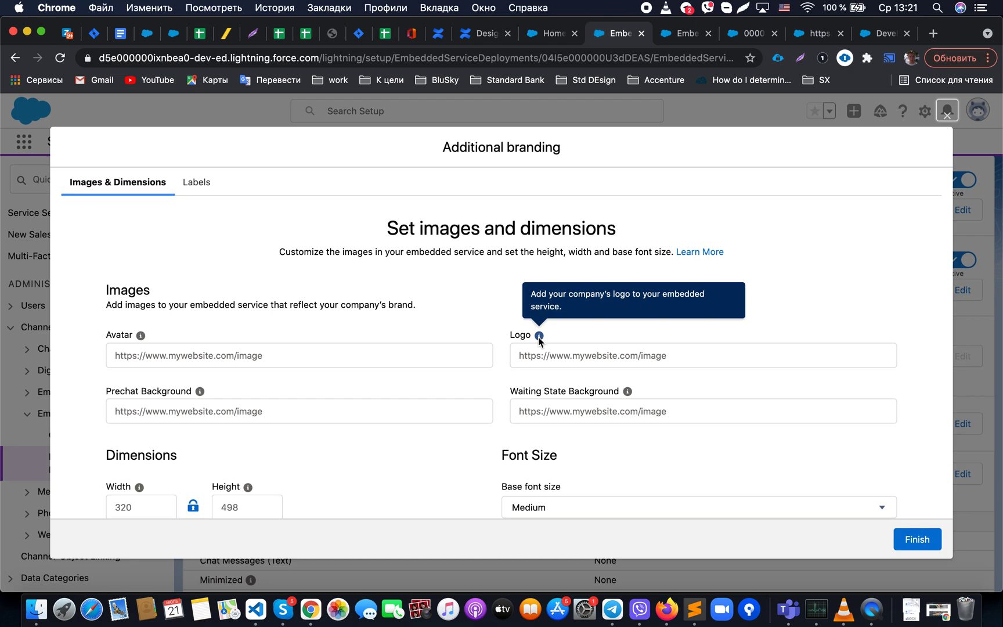
mouse_move(200, 393)
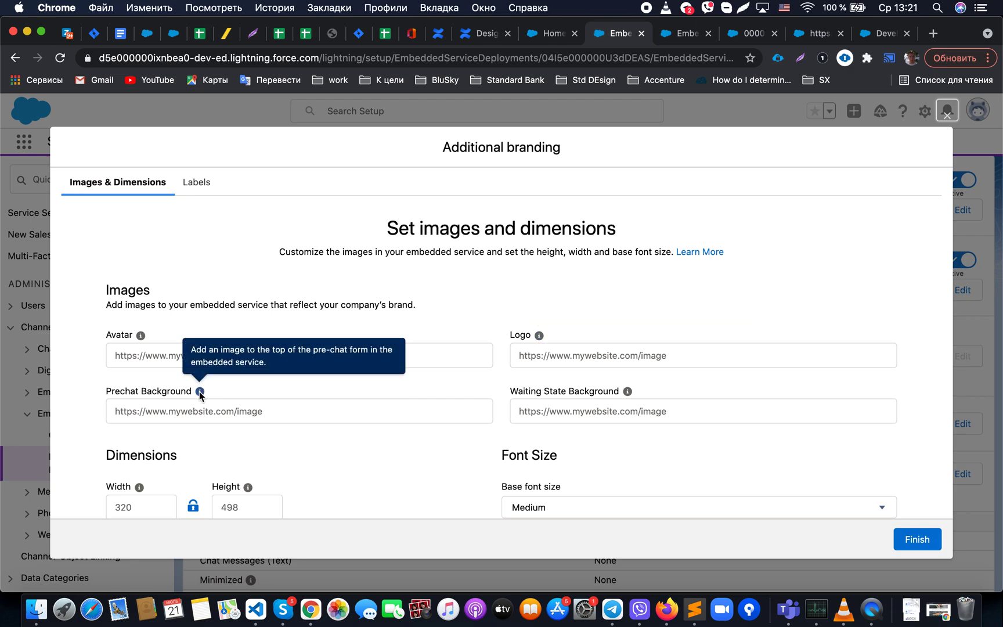
mouse_move(627, 393)
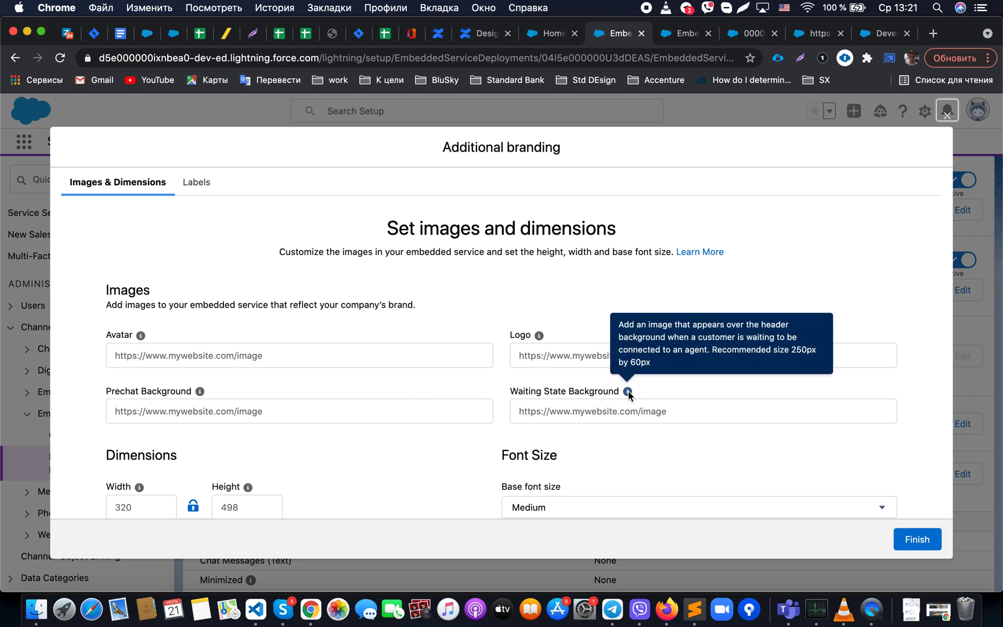
scroll(505, 426, "down", 2)
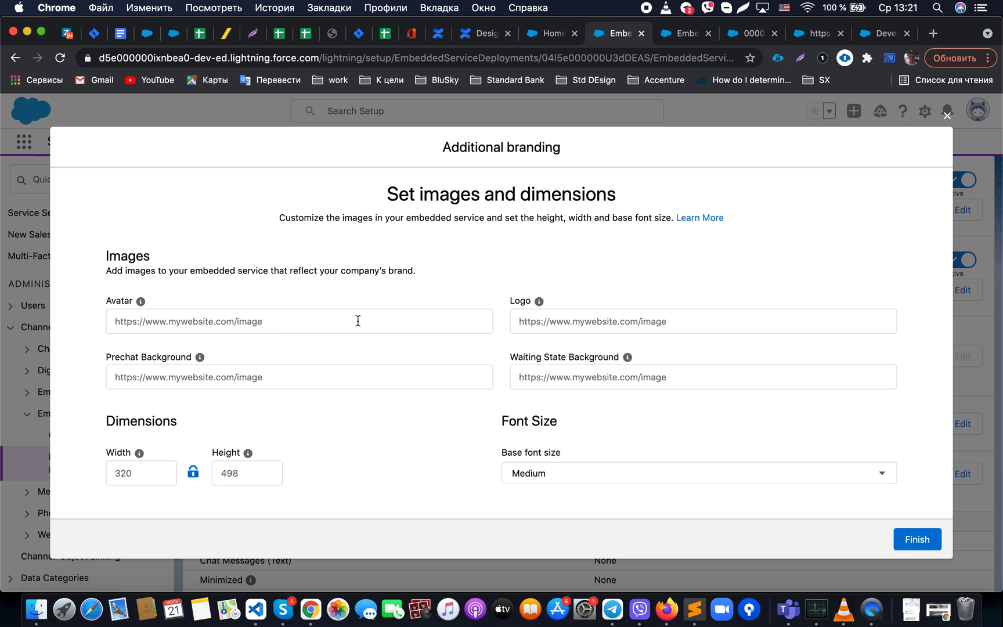
left_click(829, 483)
left_click(459, 461)
left_click(912, 542)
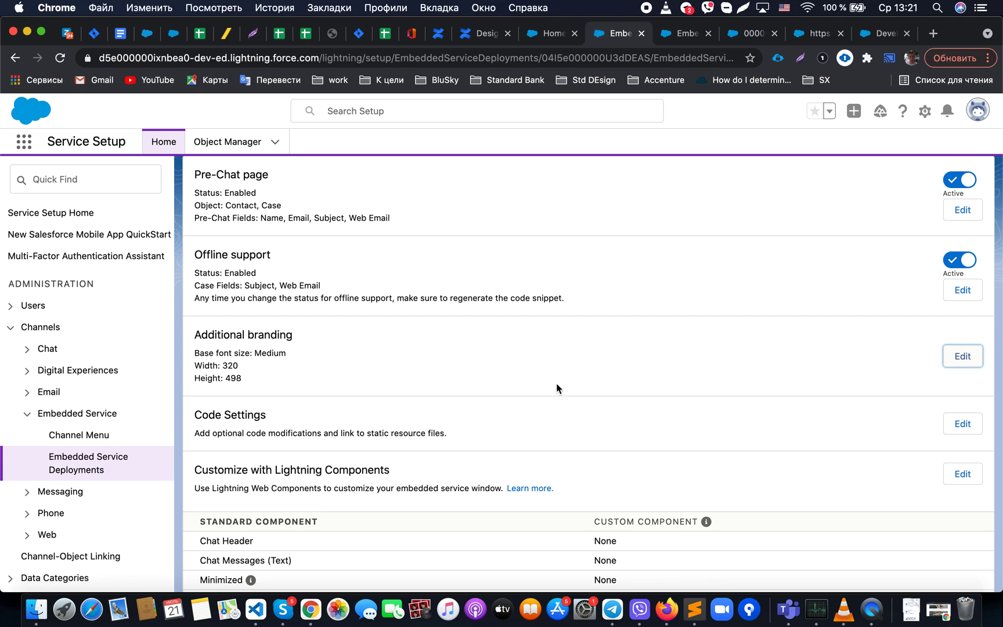
- Look over all sections of the Chat Group 1 deployment settings, from Chat Settings through Customize with Lightning Components
scroll(557, 384, "down", 2)
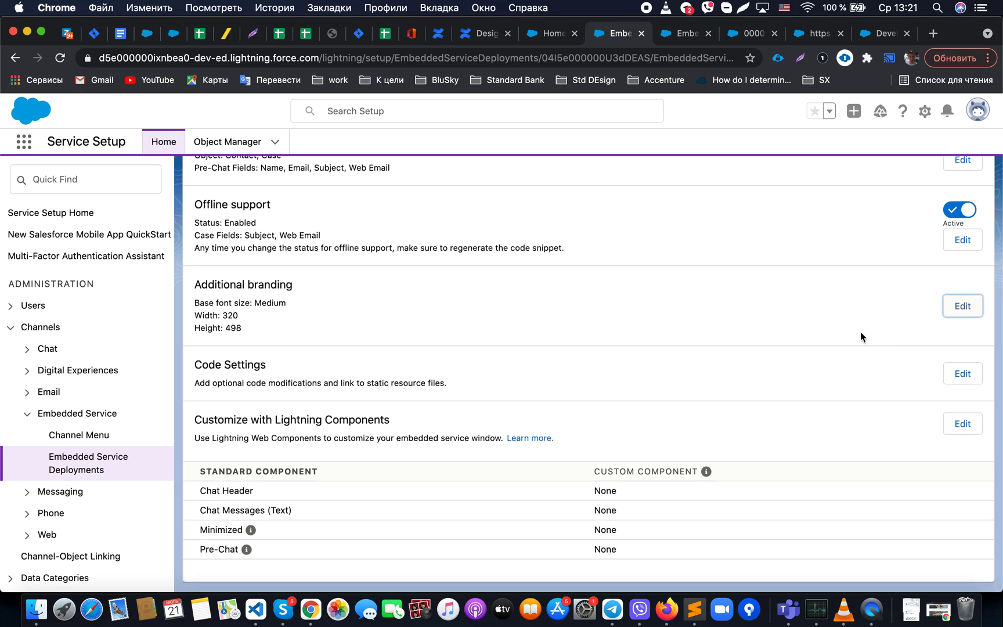
scroll(863, 339, "up", 6)
scroll(860, 326, "up", 3)
scroll(860, 326, "down", 4)
scroll(859, 327, "down", 5)
scroll(860, 326, "up", 4)
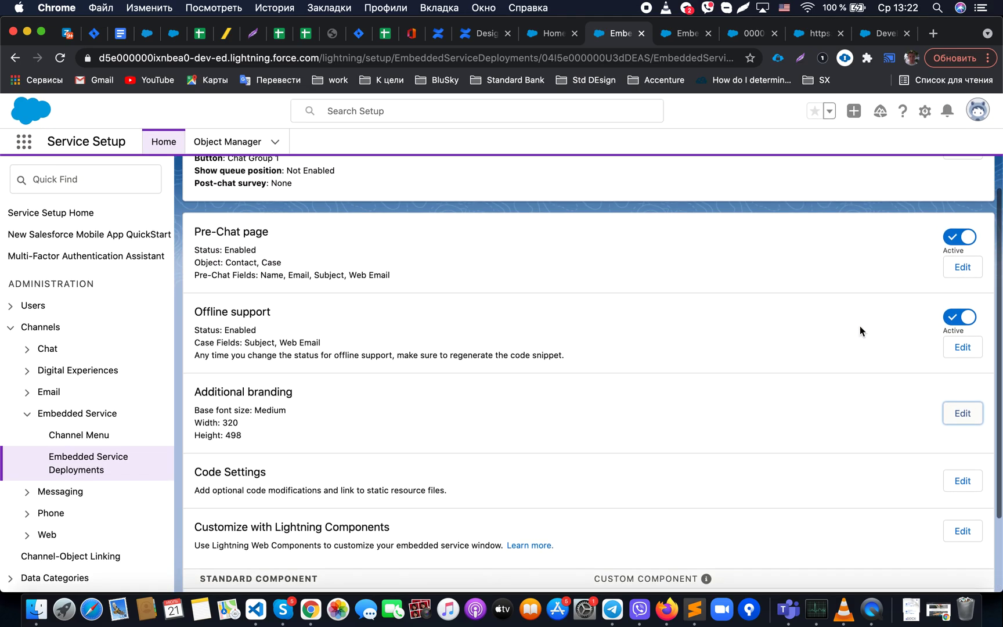
scroll(860, 327, "up", 3)
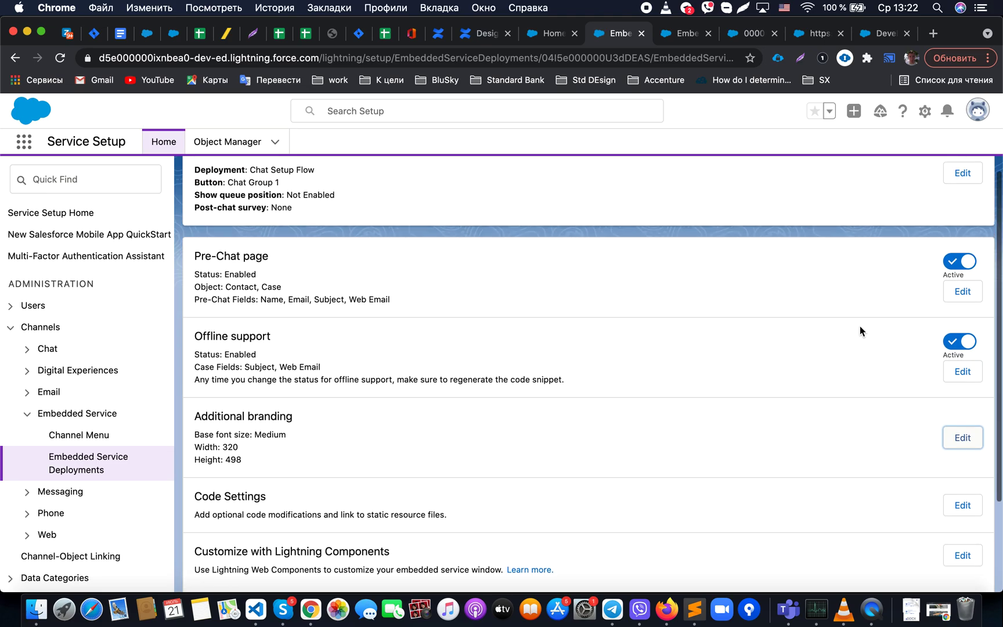
scroll(860, 327, "down", 5)
scroll(860, 327, "up", 2)
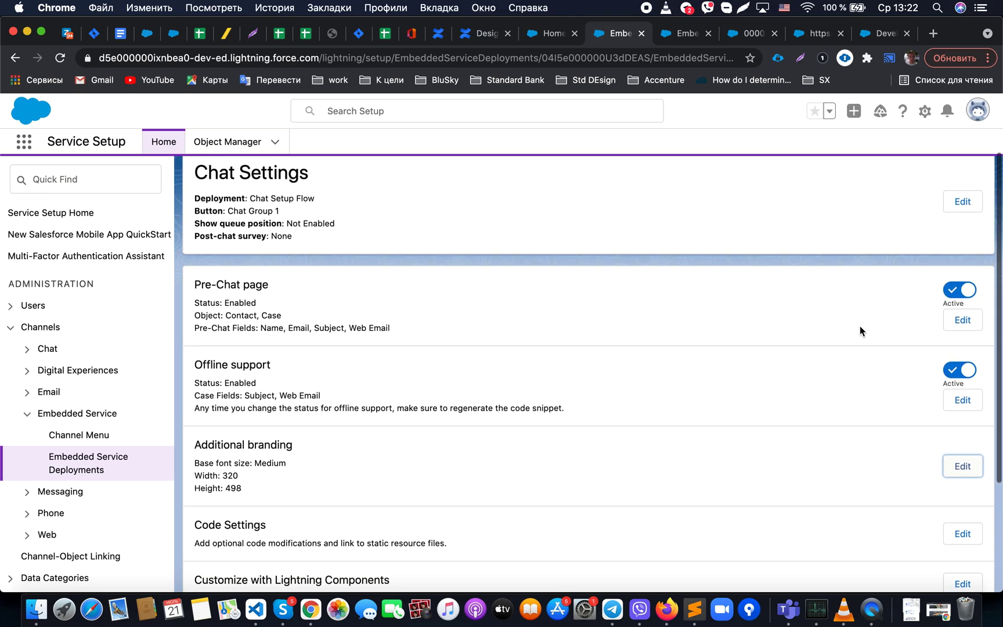
- Inspect the editable Chat settings for deployment, button, queue position and survey, cancel, and view the Code Settings and Lightning component sections
left_click(960, 203)
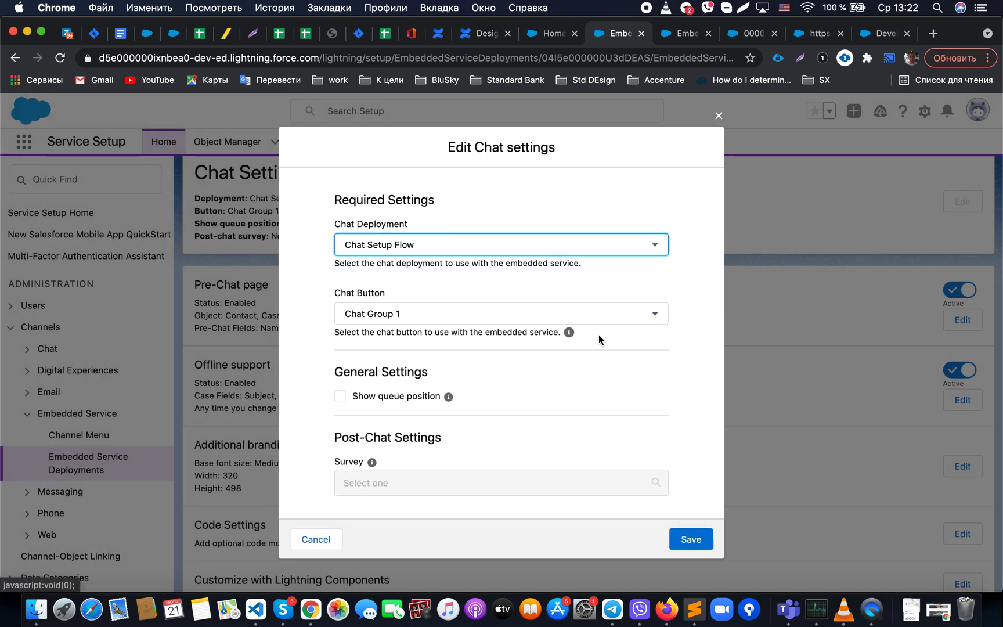
left_click(314, 534)
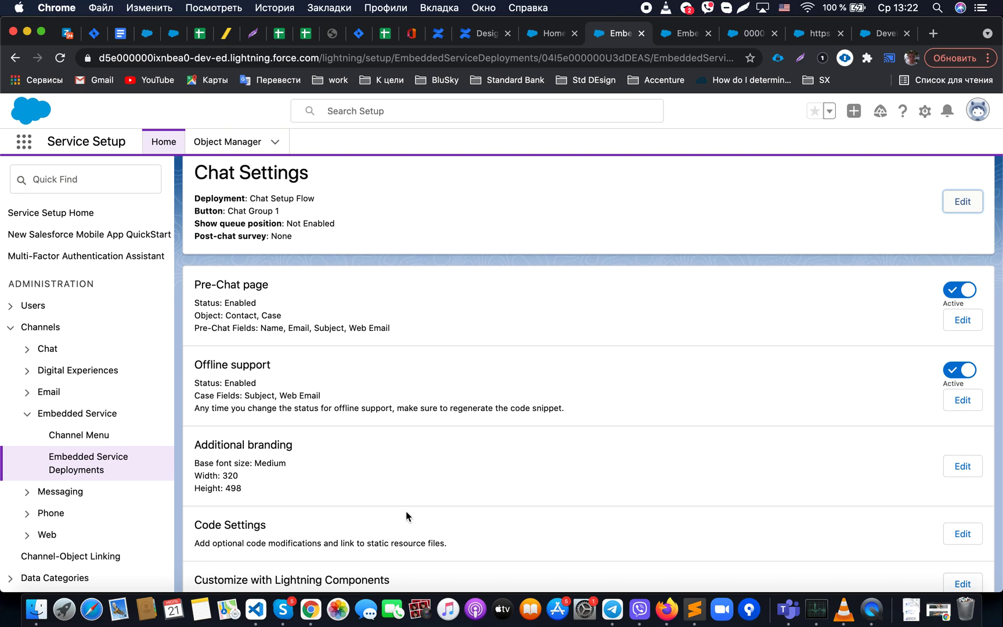
scroll(406, 514, "down", 2)
scroll(406, 511, "down", 2)
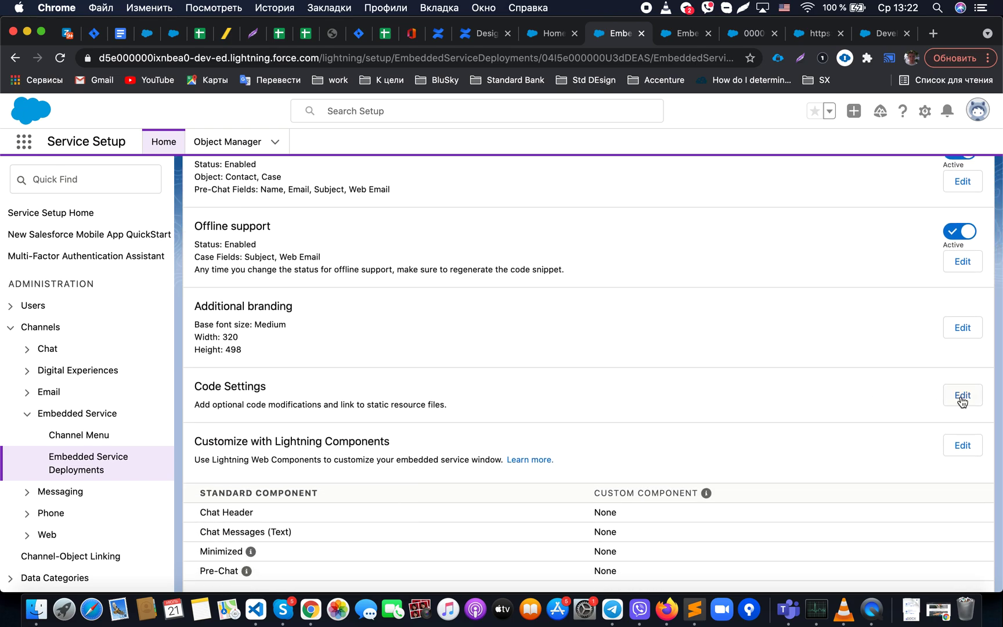
scroll(943, 430, "down", 1)
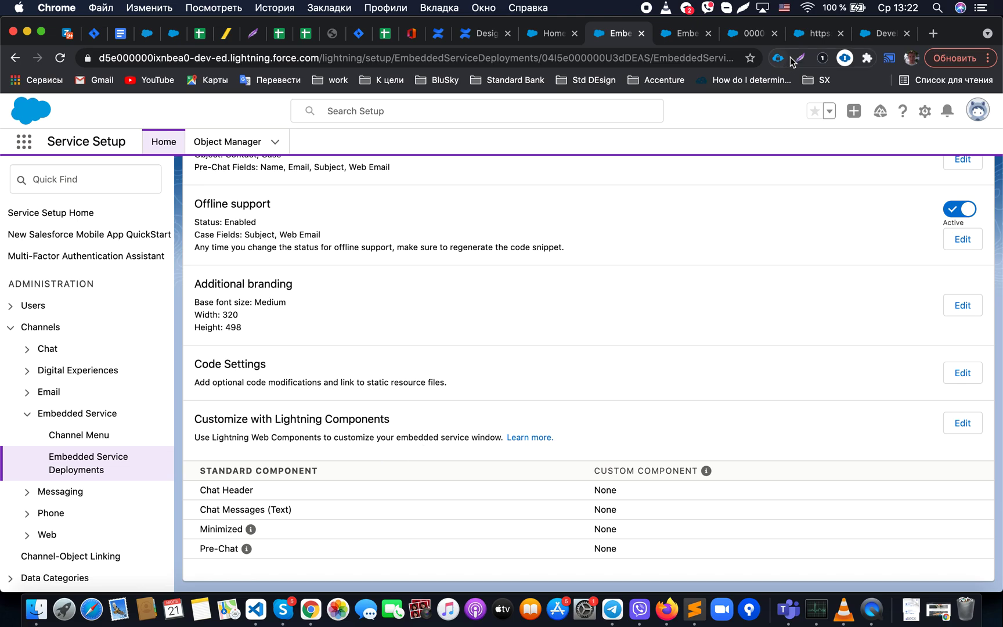
- Check the embedded_svc settings and init call in the Web_Chat.vfp code
left_click(874, 33)
scroll(423, 287, "up", 15)
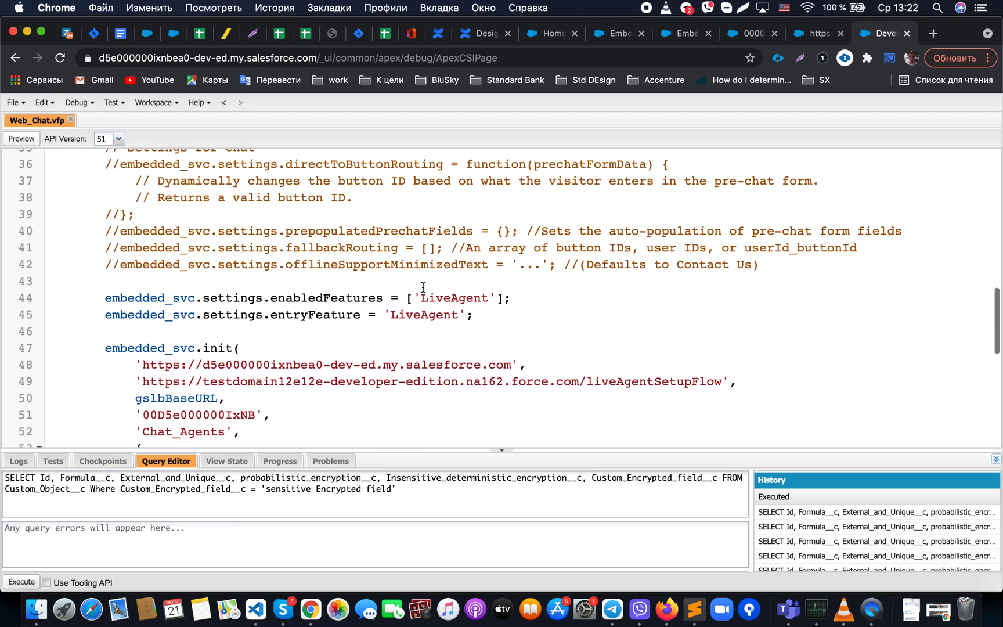
scroll(422, 288, "down", 10)
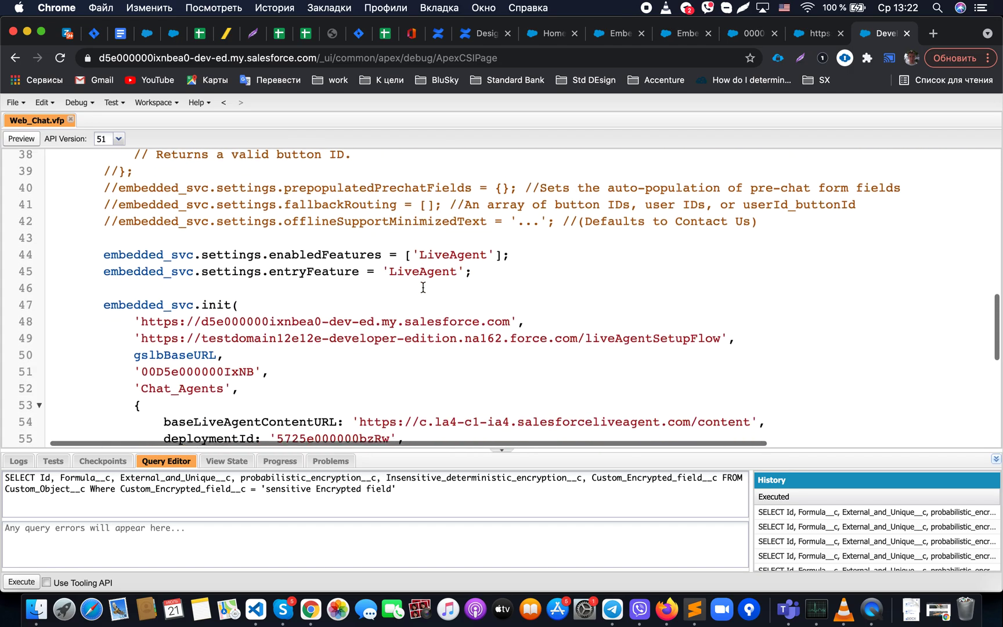
- Review the custom Lightning component options of the Chat_Agents deployment, read the Pre-Chat component's help, and save the section
left_click(685, 34)
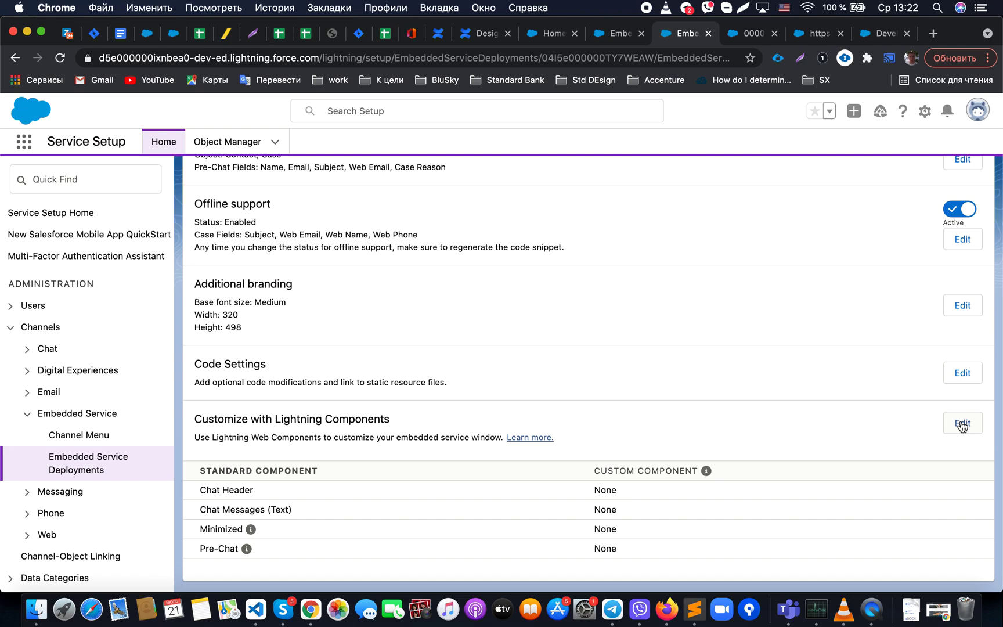
left_click(963, 426)
scroll(755, 433, "down", 1)
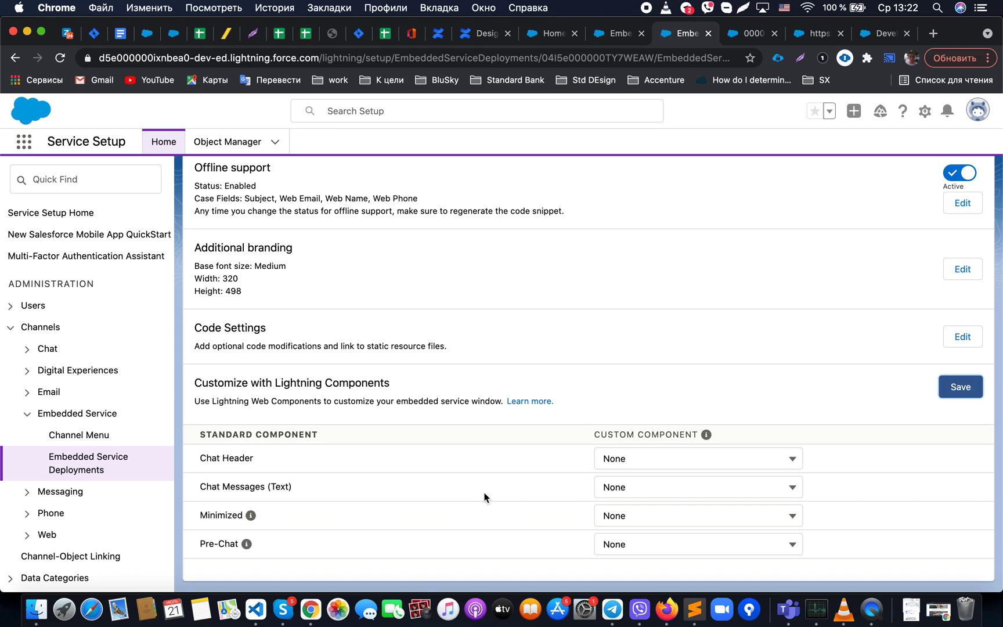
mouse_move(244, 544)
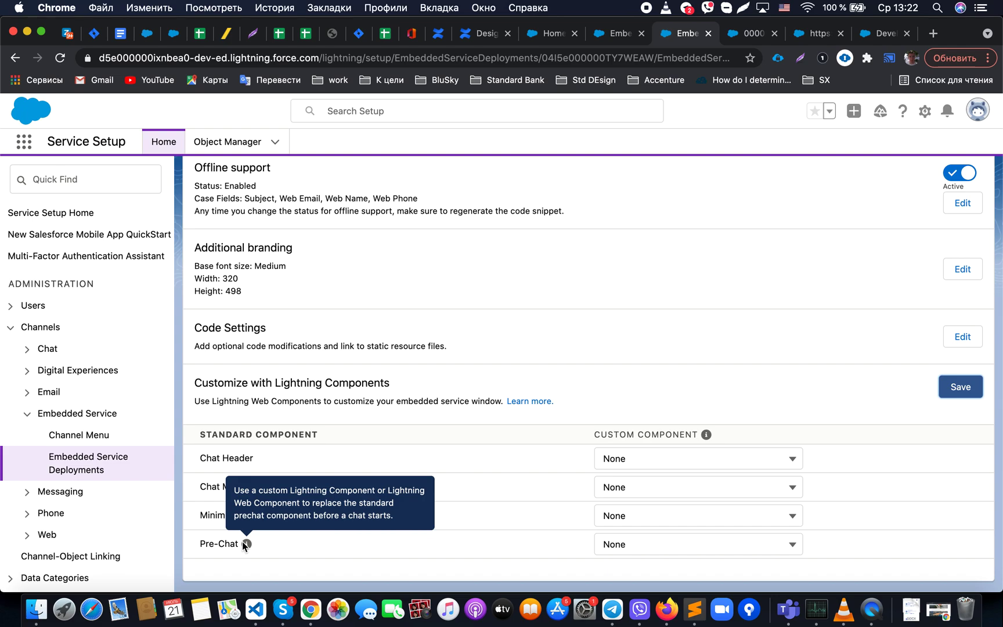
left_click(947, 391)
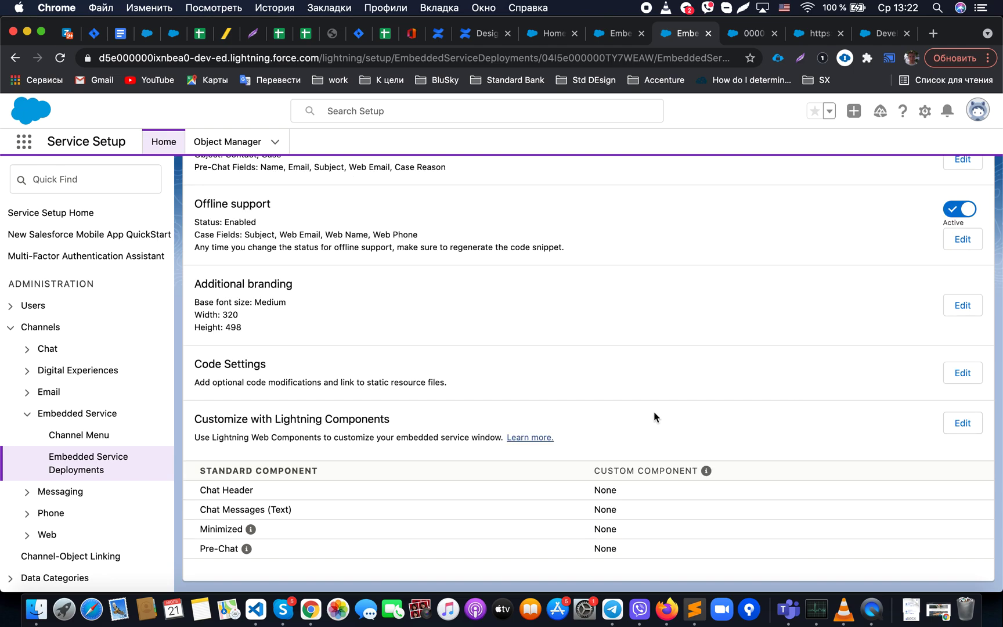
- Review the Chat_Agents chat and pre-chat settings, find the setup pages for "chat", and open Sensitive Data Rules
scroll(654, 413, "up", 3)
scroll(654, 417, "up", 3)
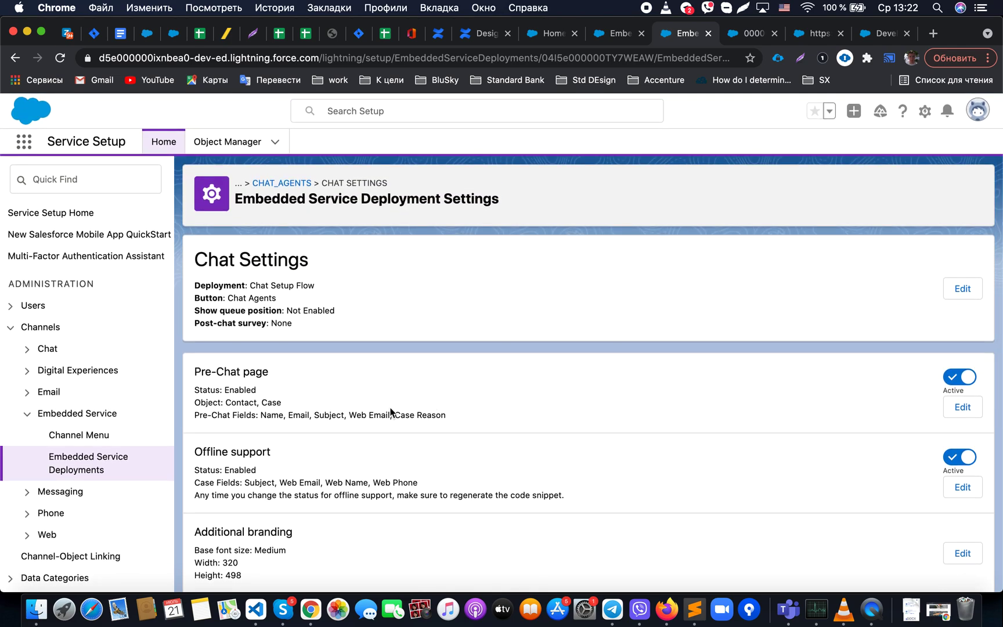
left_click(90, 182)
type("chat")
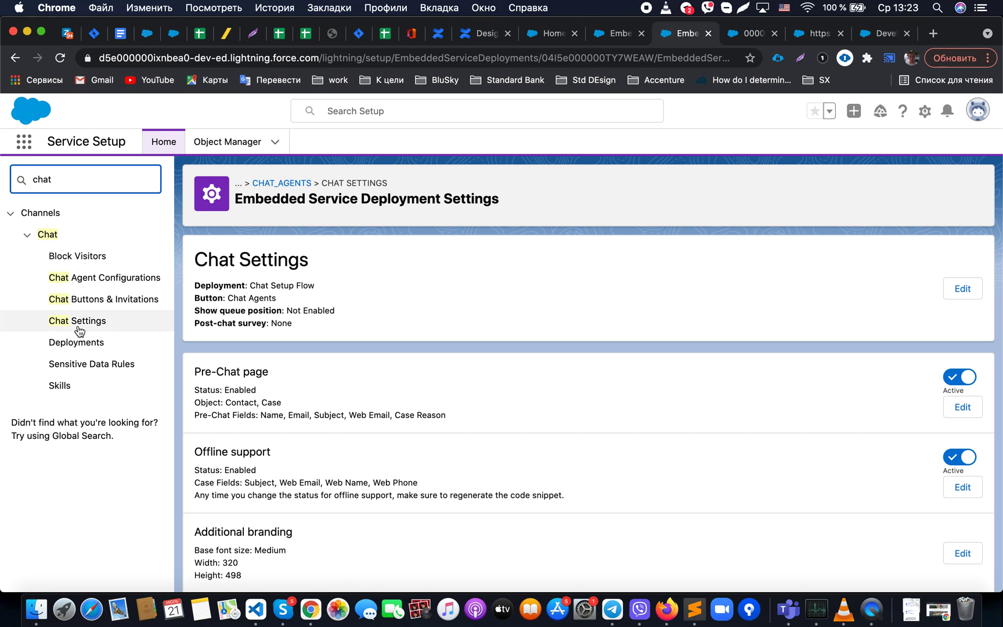
left_click(84, 372)
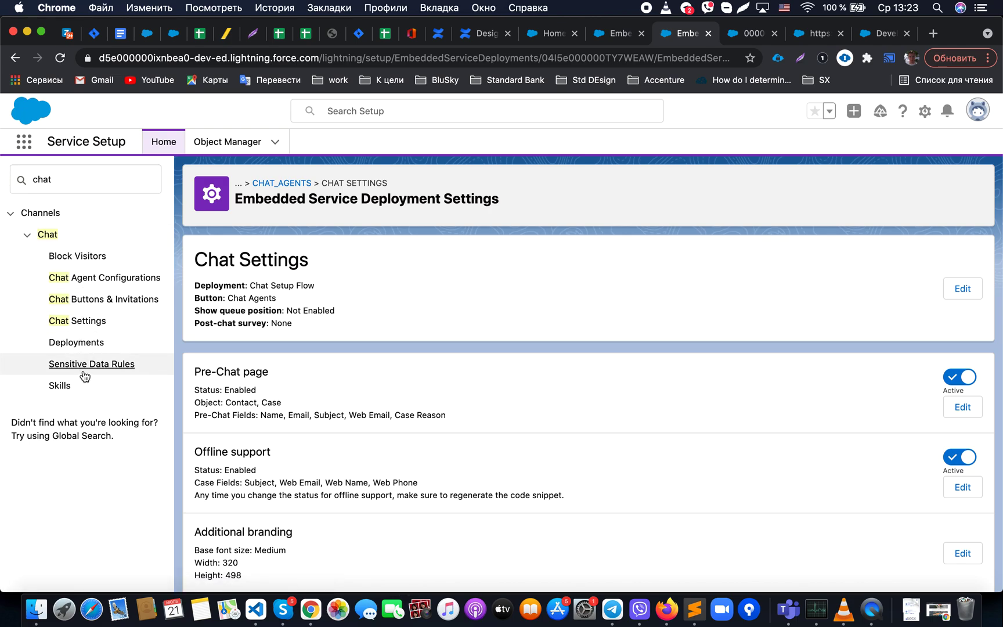
- Start a new sensitive data rule and set its action to Replace with "*****"
left_click(87, 373)
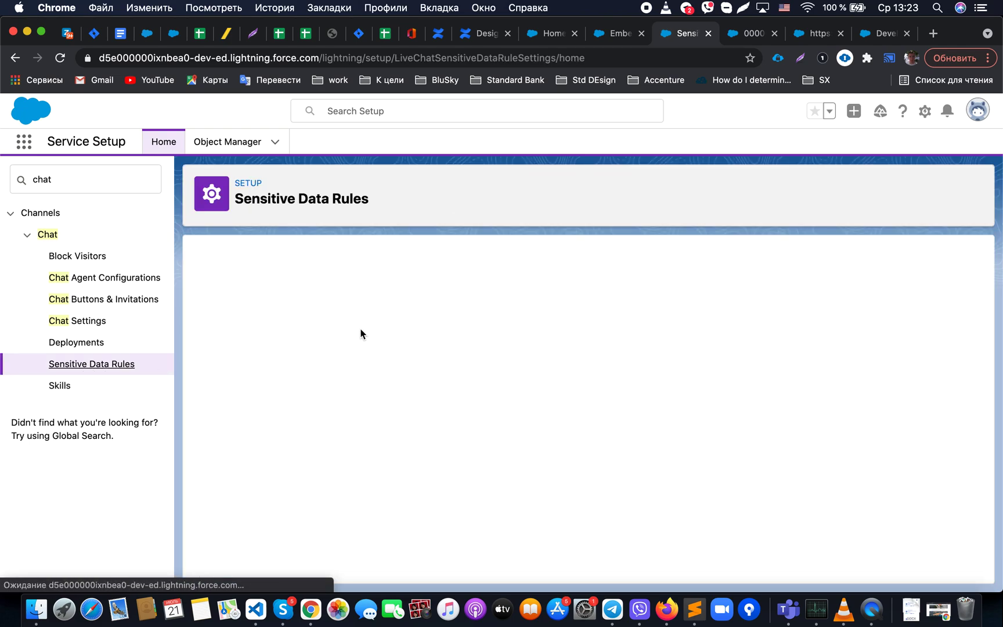
left_click(441, 352)
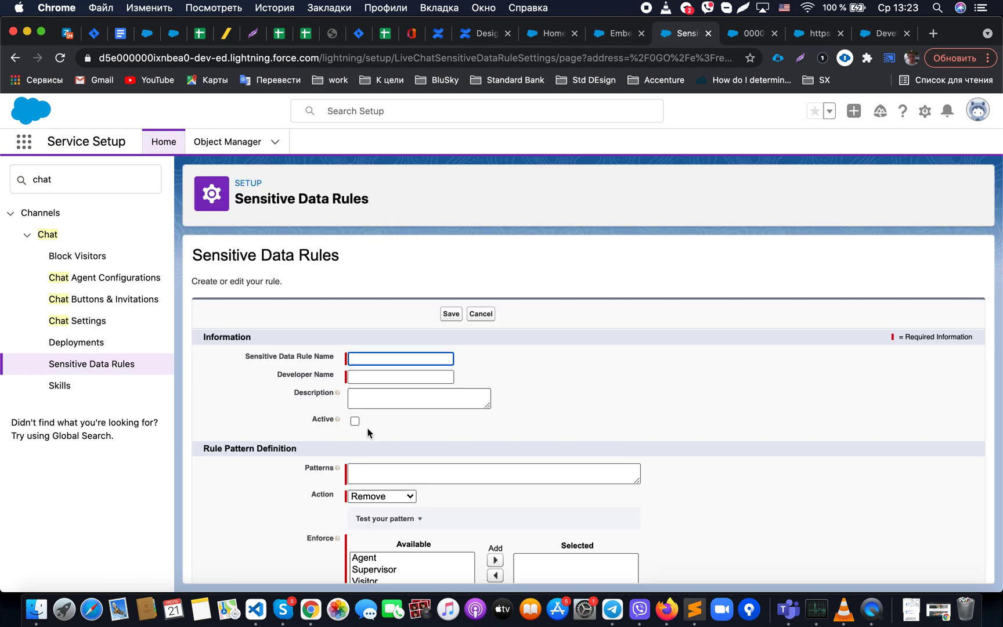
scroll(368, 430, "down", 3)
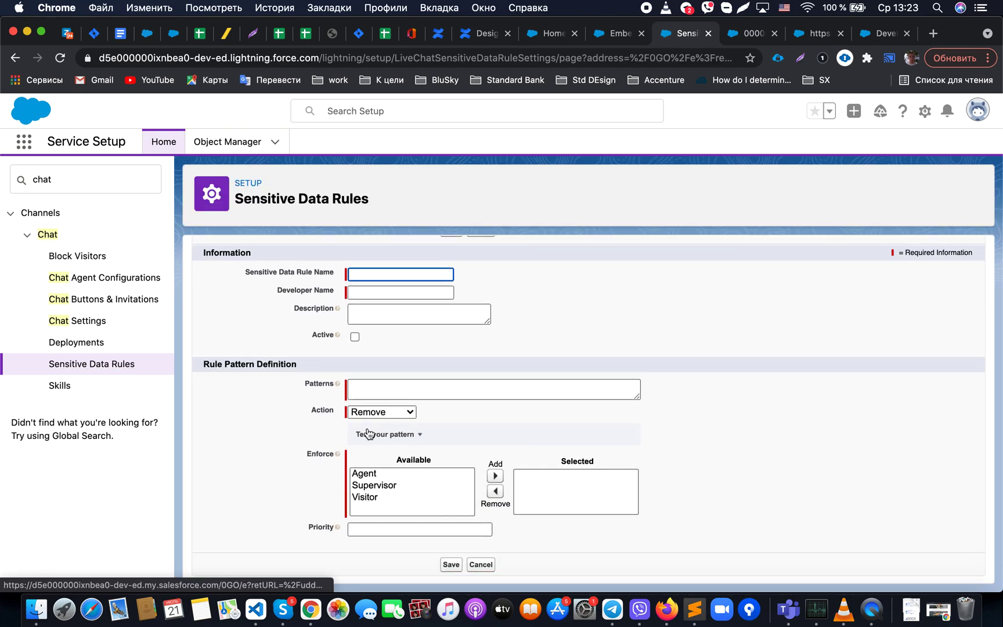
left_click(390, 395)
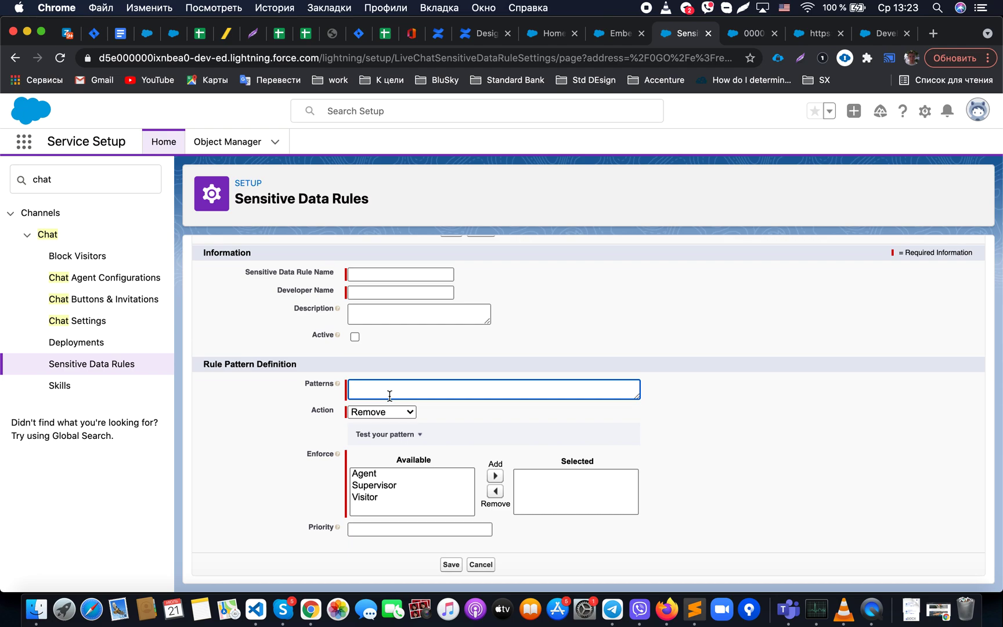
left_click(390, 412)
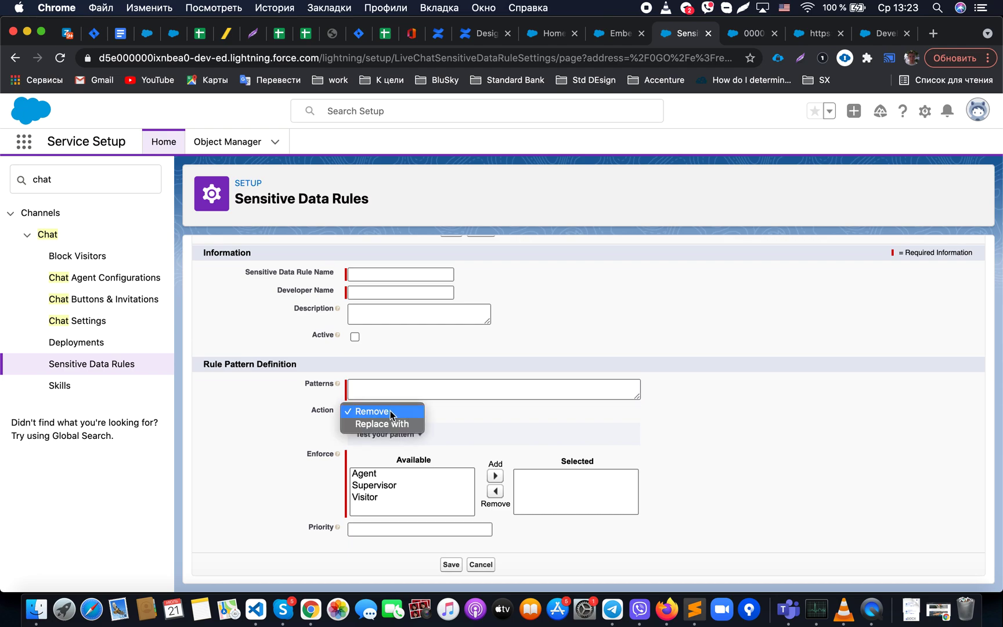
left_click(386, 423)
left_click(423, 412)
type("*****")
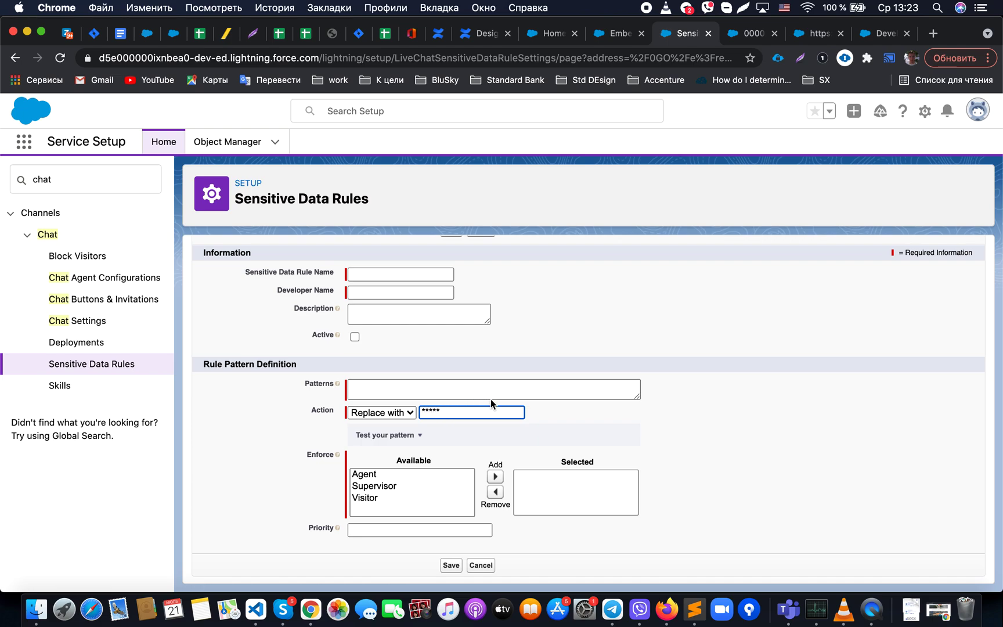
left_click(567, 428)
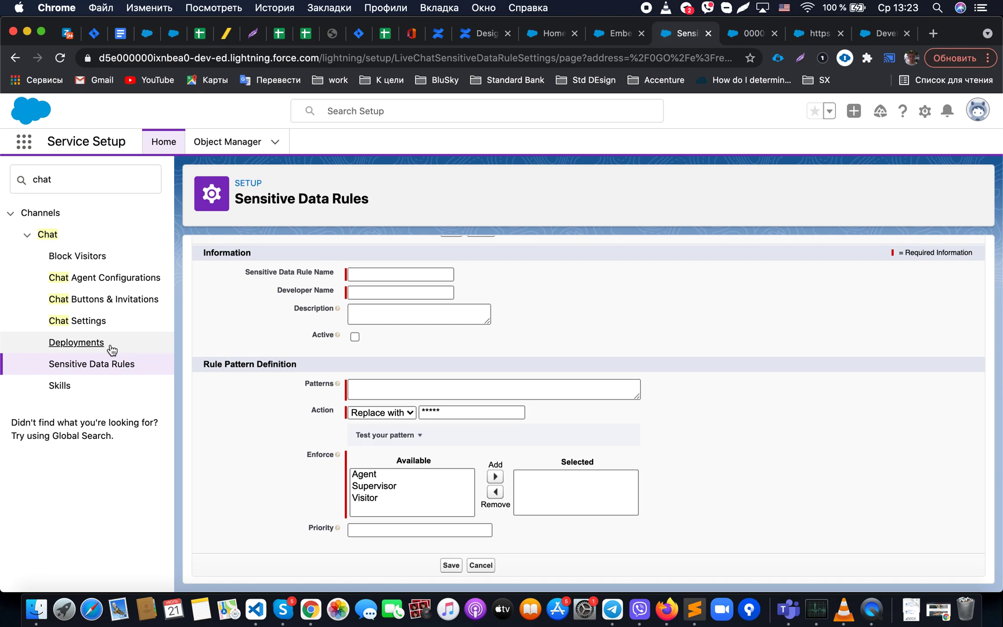
- View the Chat Deployments and Chat Settings pages, and open the list of chat buttons and automated invitations
left_click(83, 347)
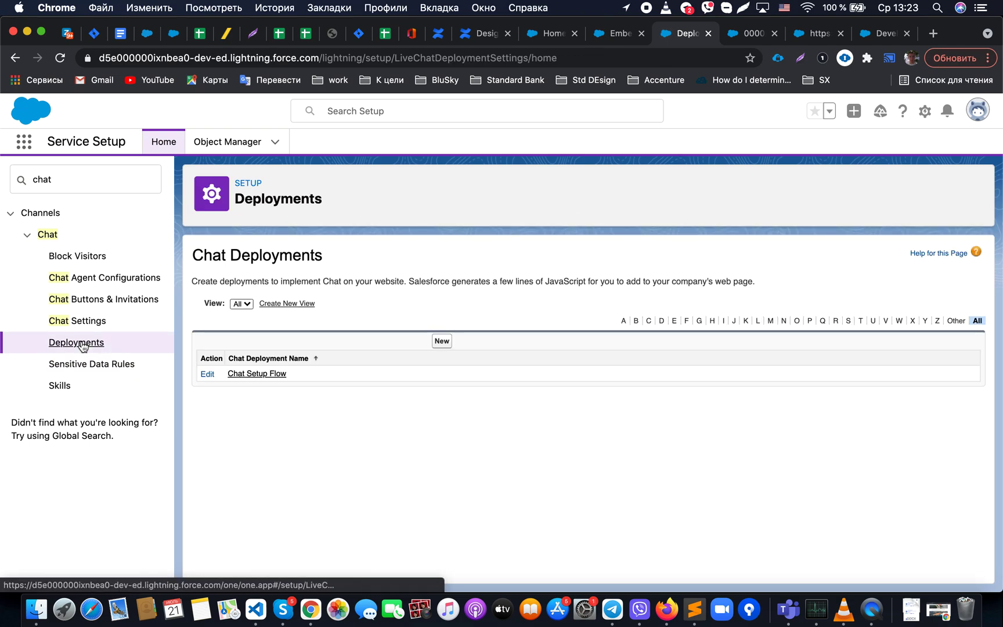
left_click(77, 321)
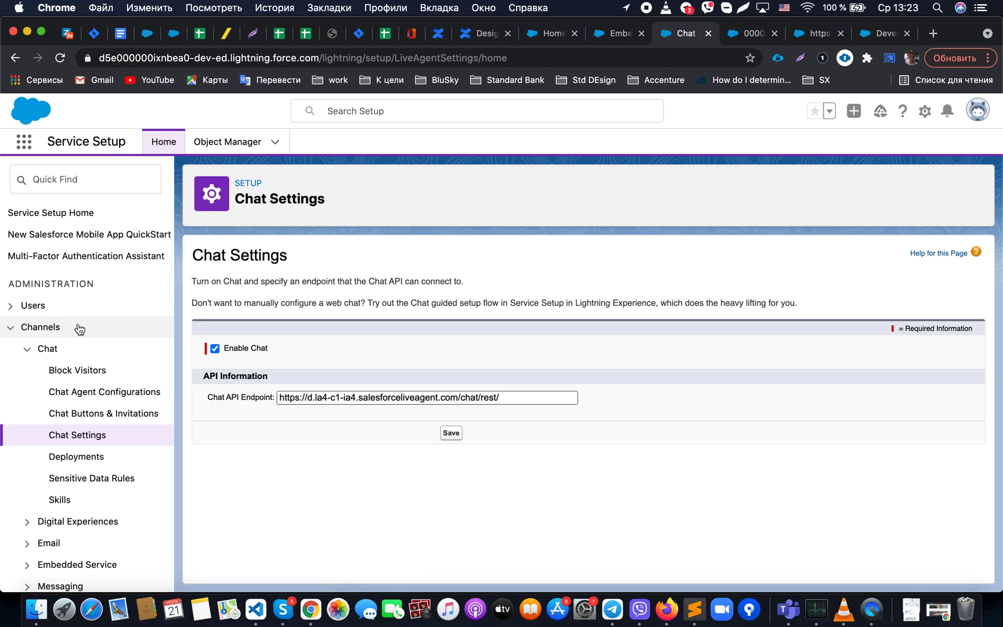
left_click(71, 413)
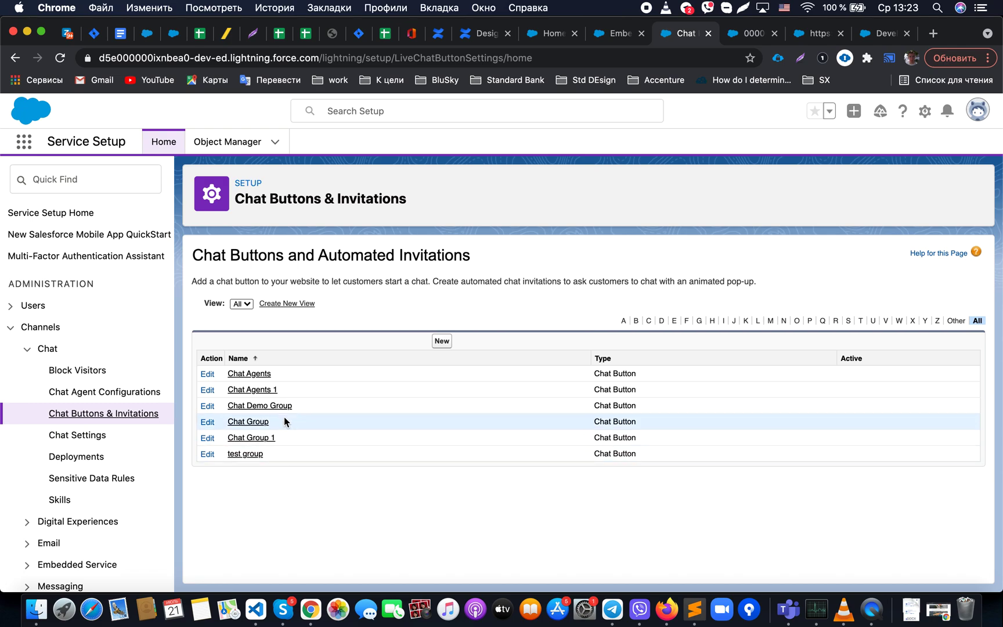
- Open the Chat Agents button for editing and review its basic information, including the customer time-out options
left_click(259, 375)
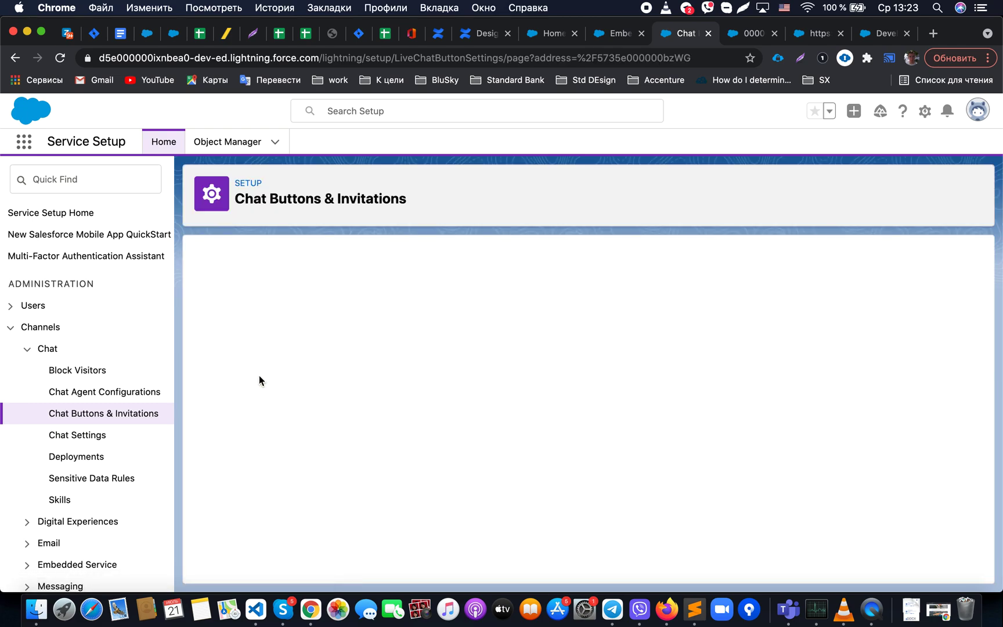
left_click(448, 286)
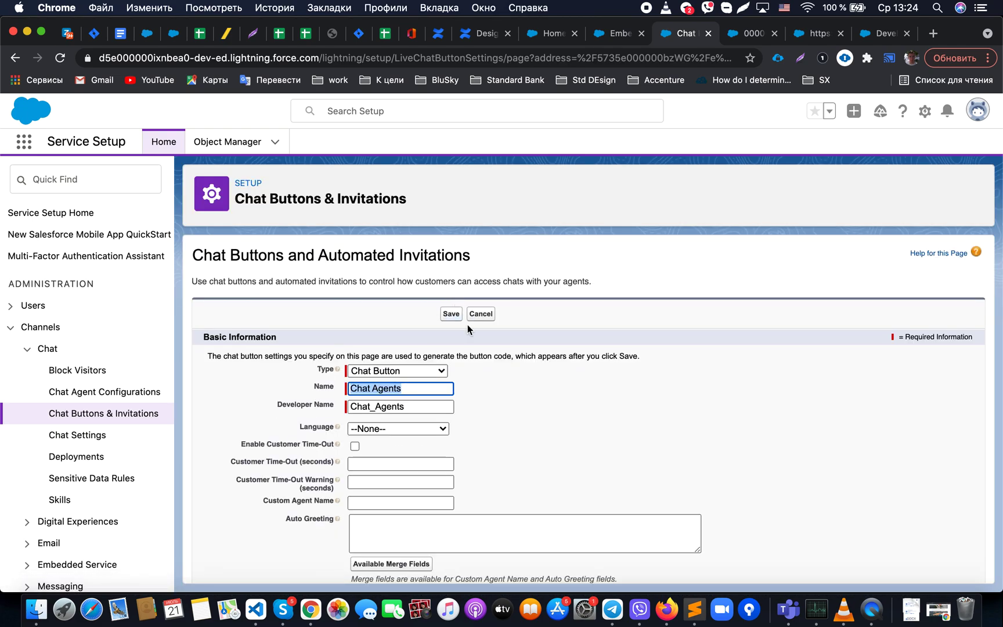
scroll(479, 425, "down", 1)
scroll(478, 425, "down", 1)
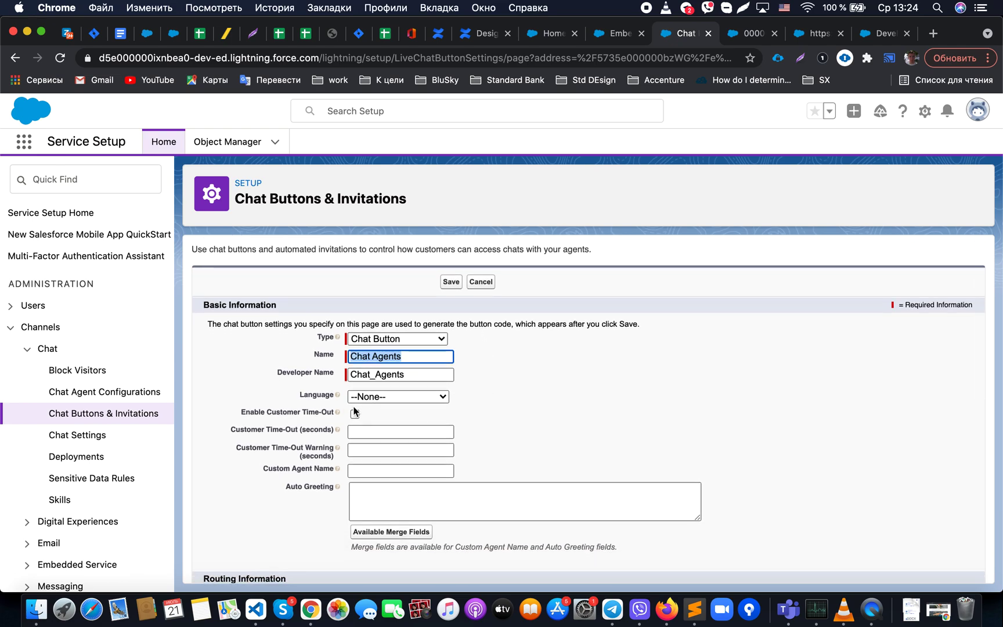
mouse_move(340, 411)
left_click(341, 427)
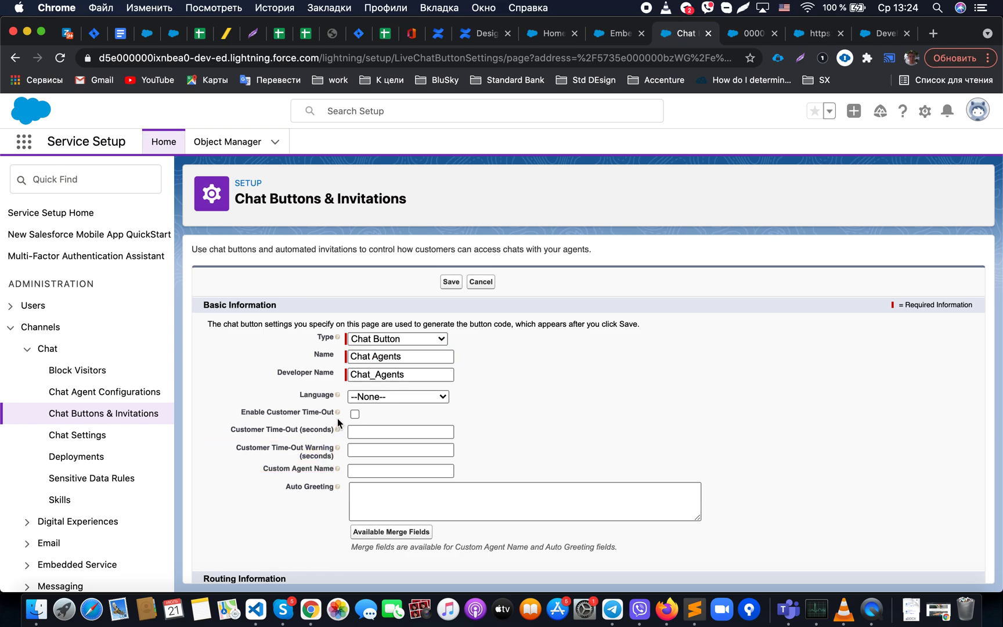
scroll(340, 450, "down", 2)
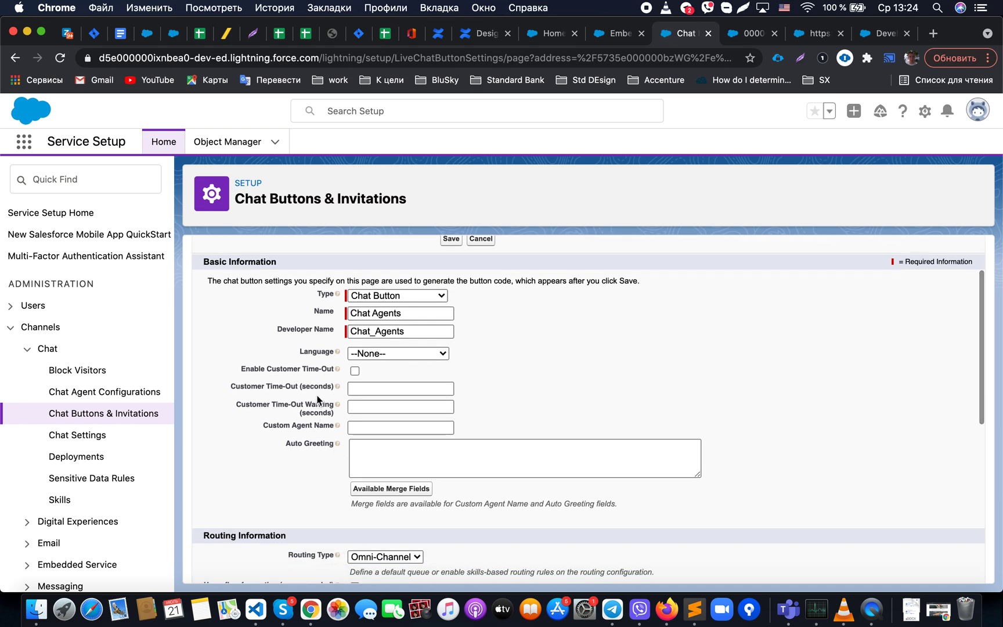
scroll(320, 491, "down", 4)
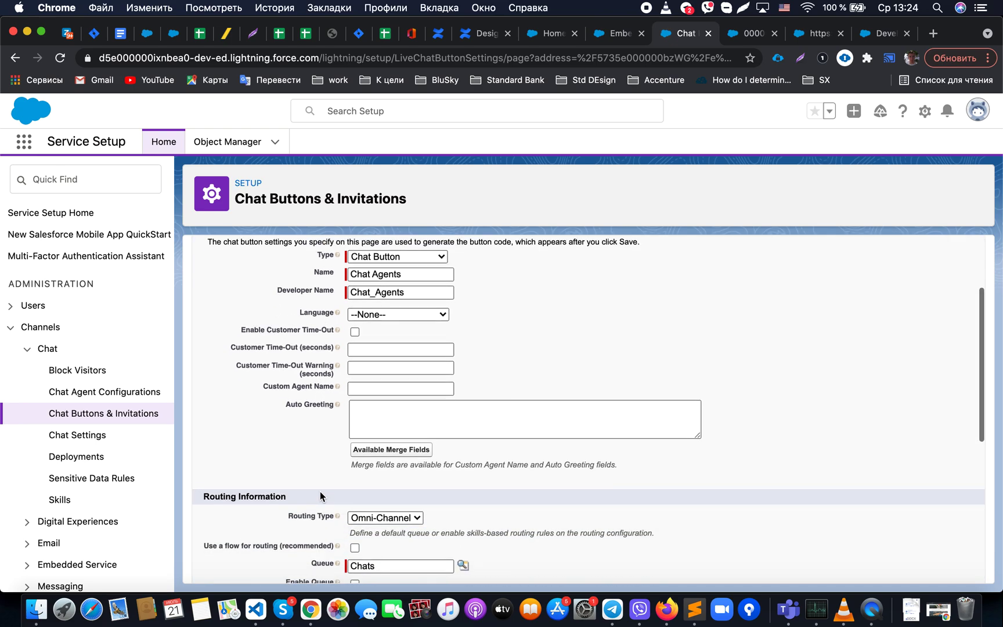
scroll(321, 496, "down", 1)
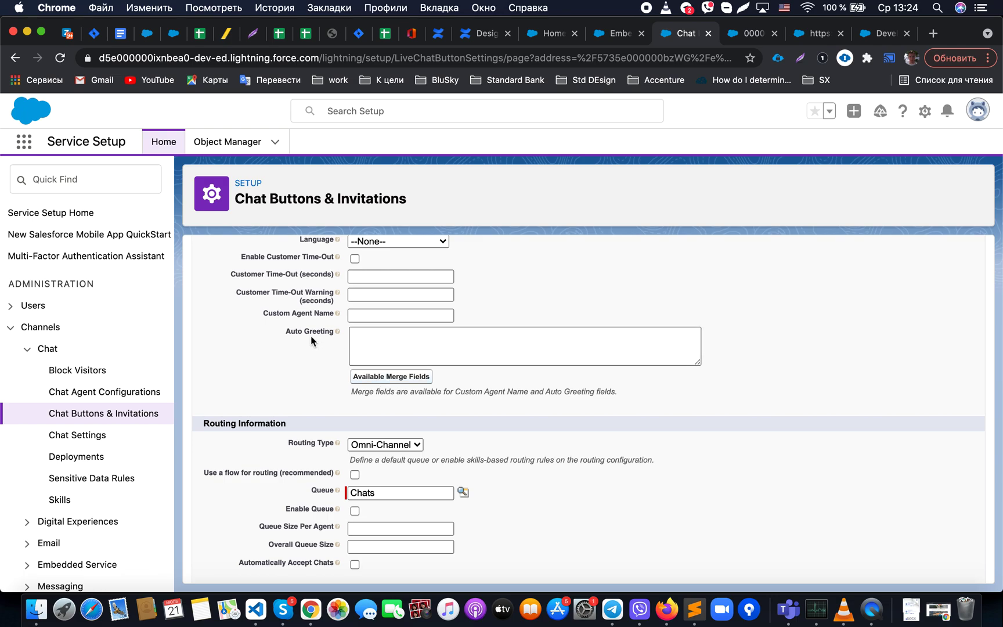
- Set the button's auto greeting to "Hello dear {!LiveAgent_VisitorName}", using the syntax of the Visitor Name merge field
left_click_drag(289, 330, 327, 333)
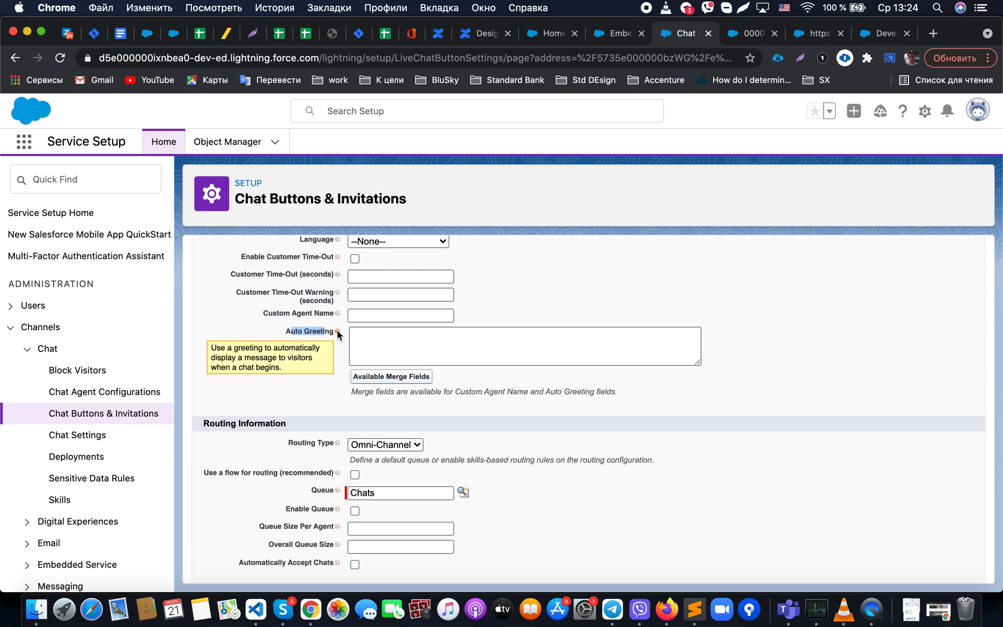
left_click(372, 383)
left_click(382, 339)
type("Hello dear")
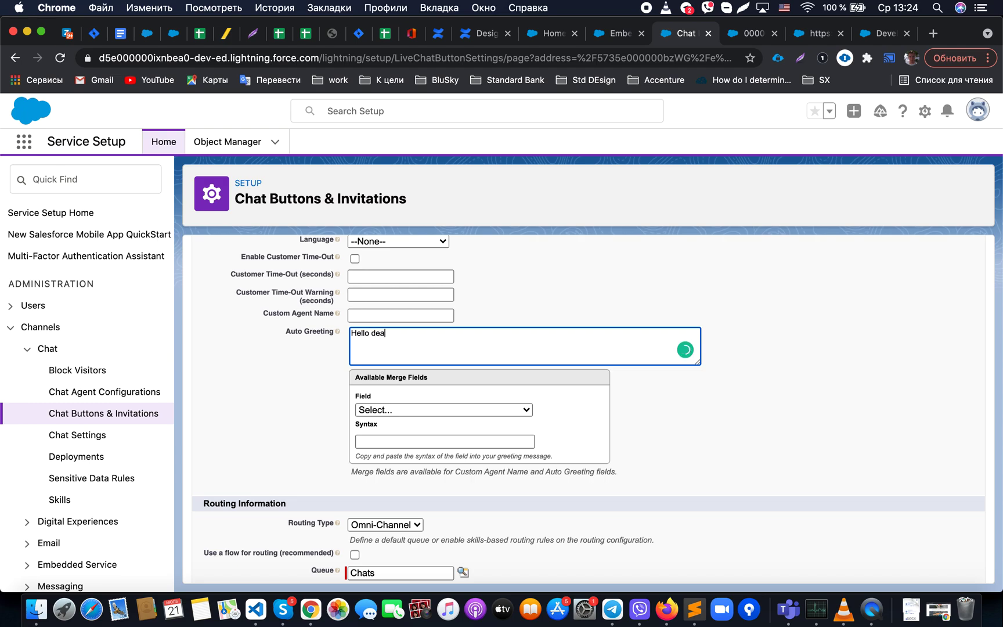
left_click(400, 410)
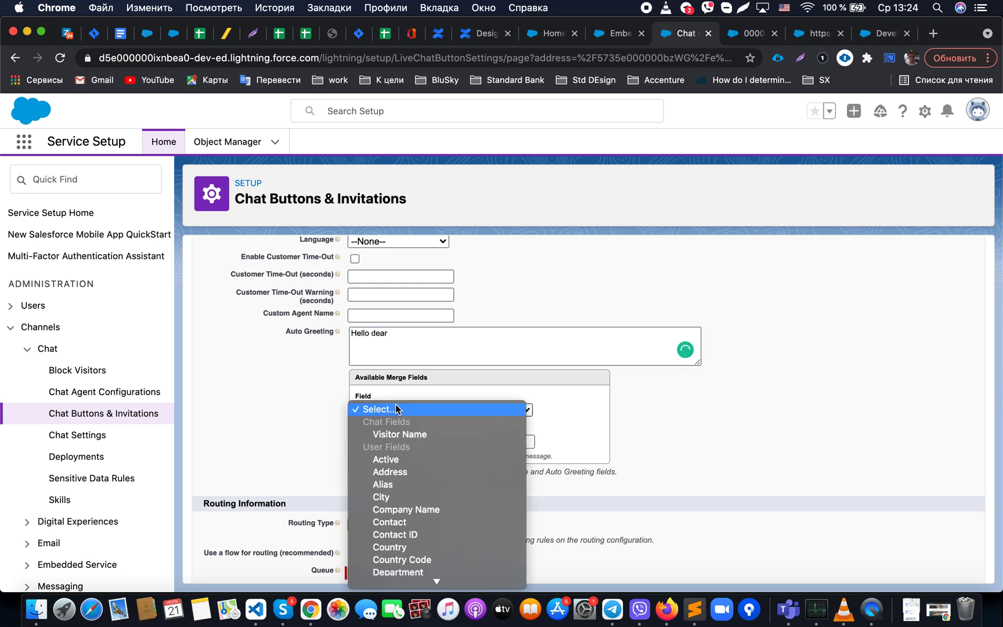
left_click(396, 436)
left_click(430, 441)
key("ctrl+c")
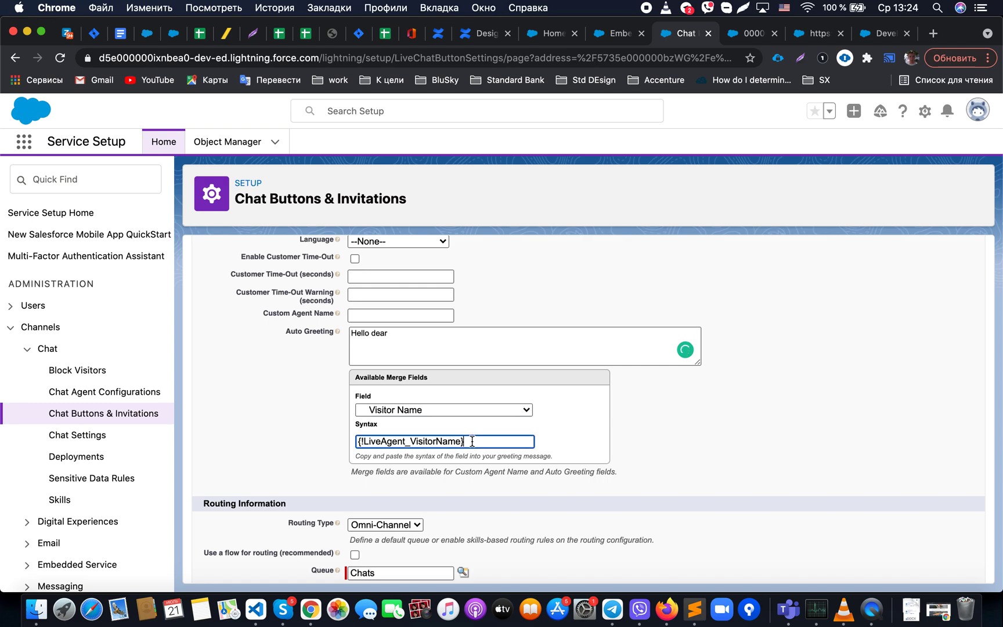
left_click(424, 342)
key("ctrl+v")
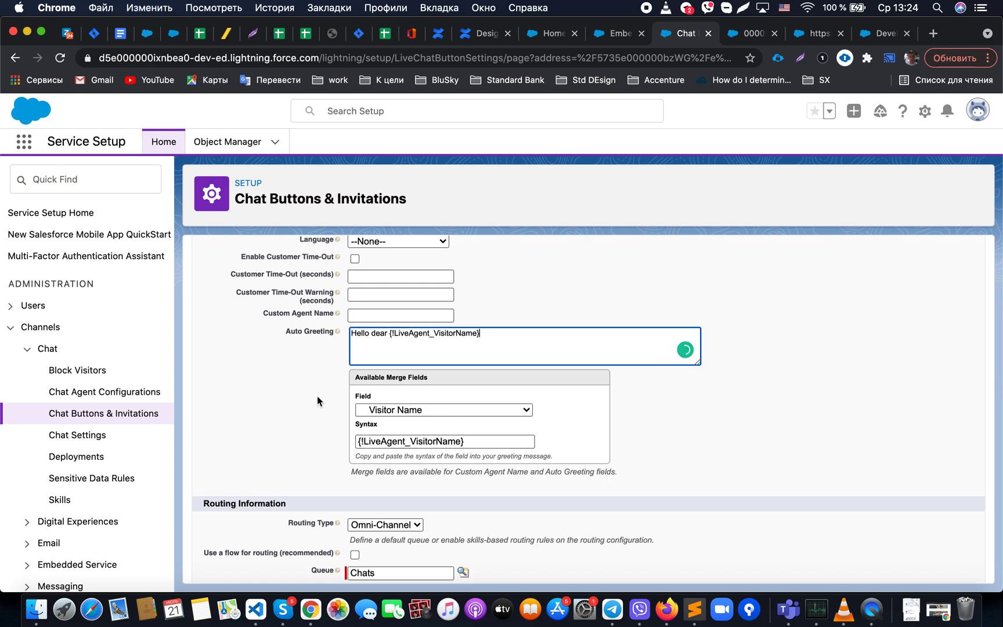
- Review the available routing types, queue options and Chat Button Customization fields, and save the Chat Agents button
scroll(316, 395, "down", 1)
scroll(317, 396, "down", 3)
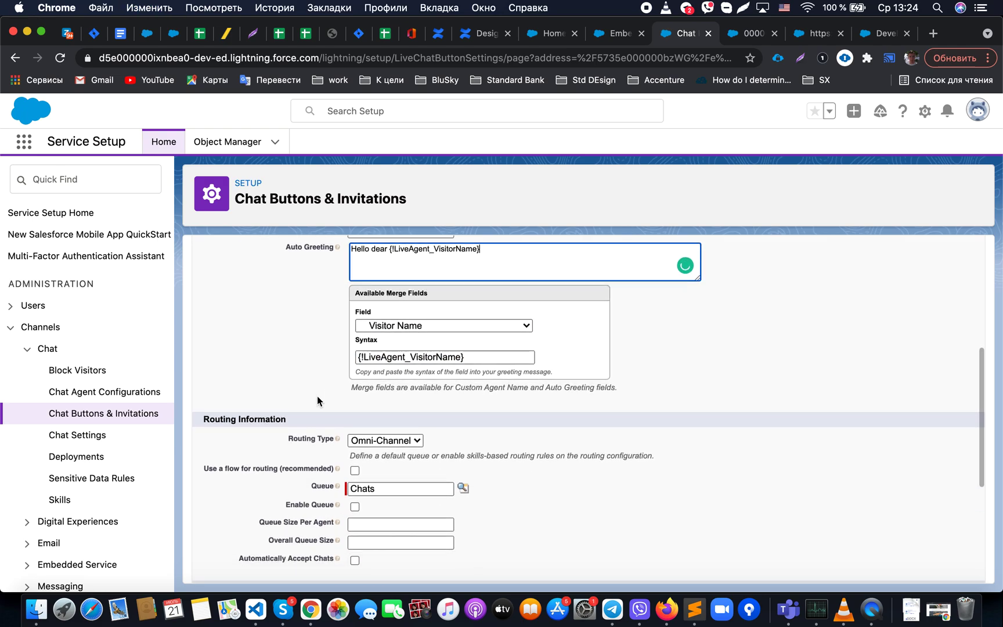
scroll(316, 396, "down", 3)
left_click(374, 371)
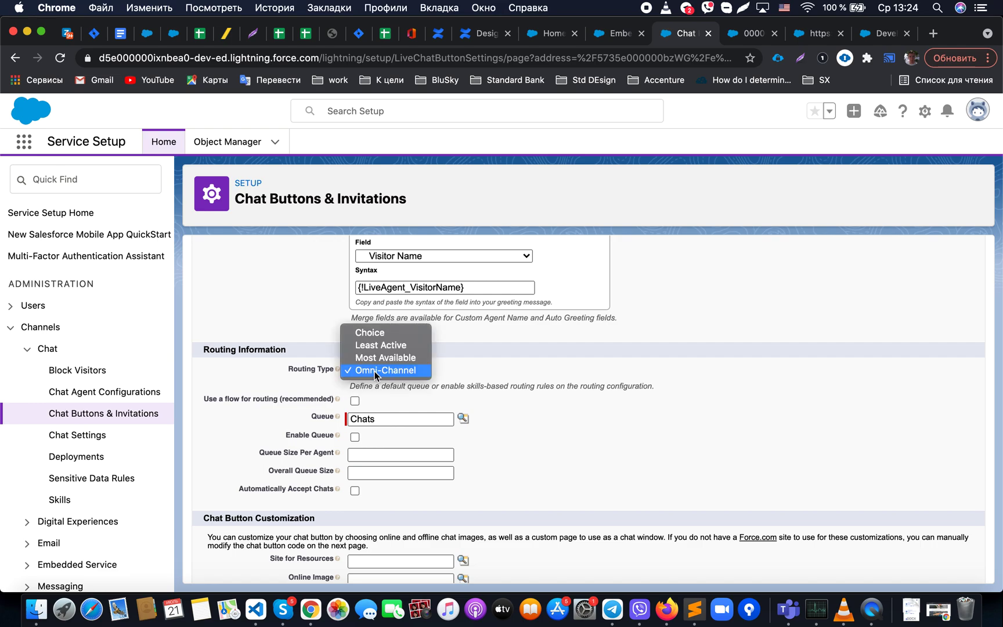
left_click(321, 360)
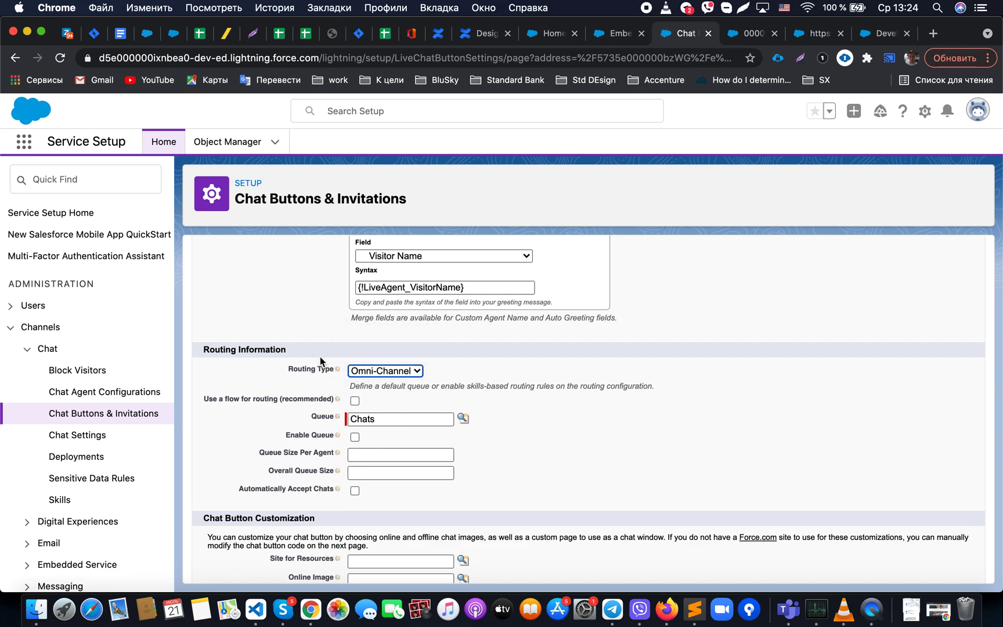
left_click(370, 371)
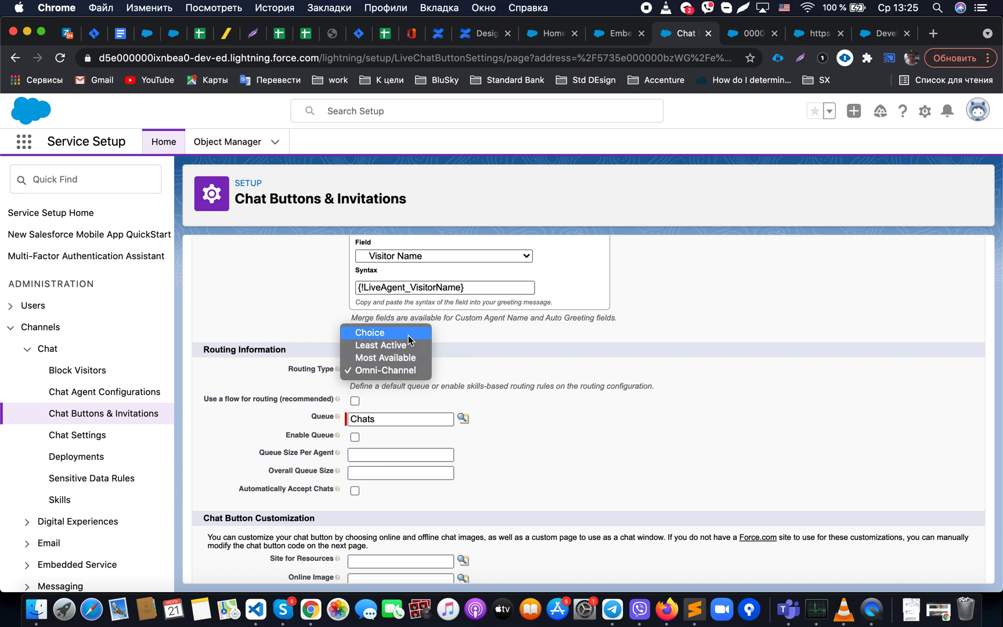
left_click(523, 391)
scroll(447, 399, "down", 2)
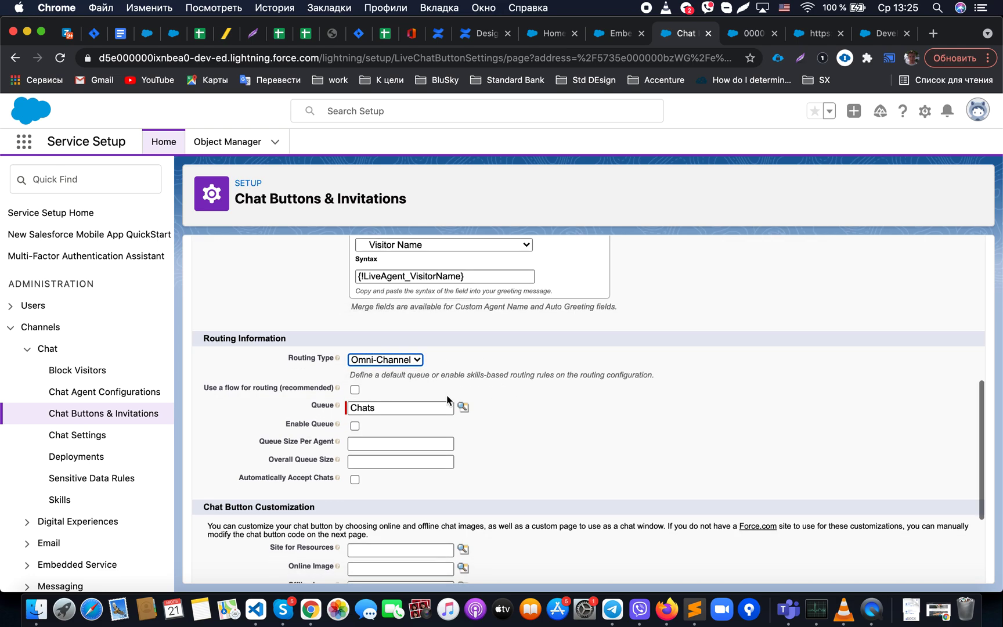
scroll(447, 399, "down", 4)
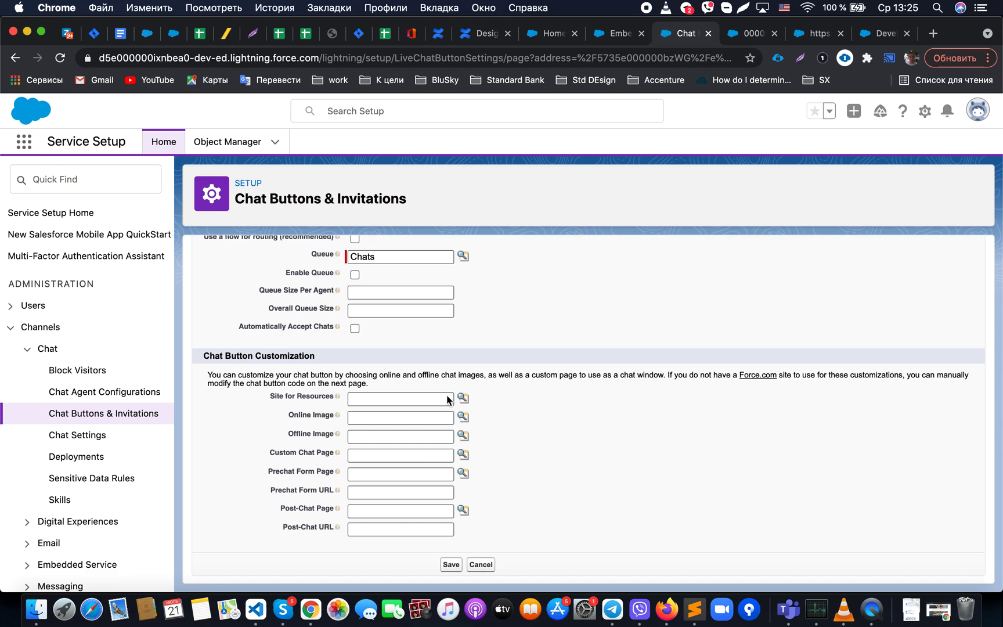
scroll(447, 399, "up", 15)
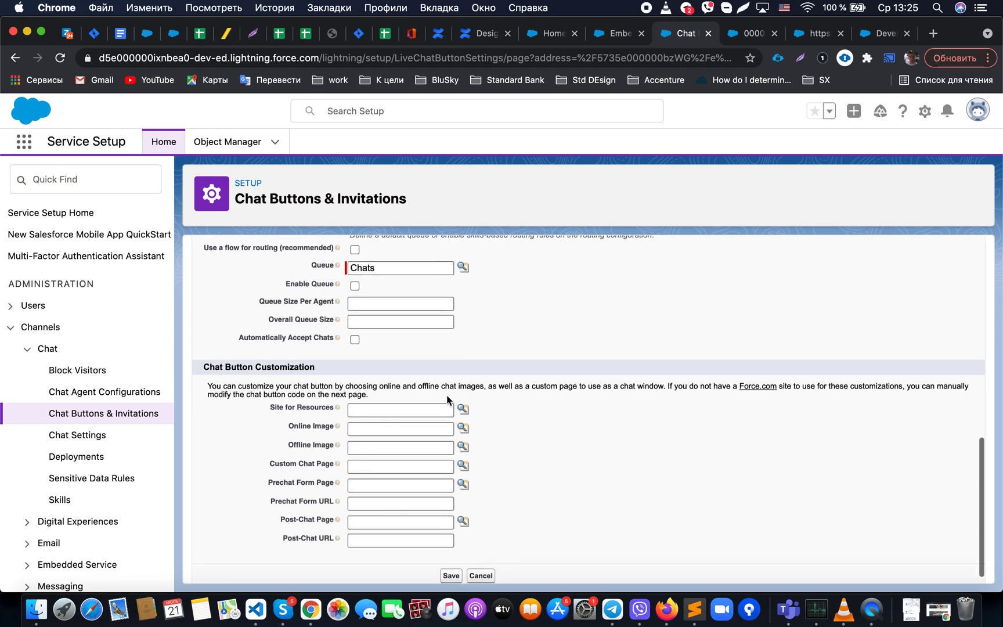
left_click(451, 313)
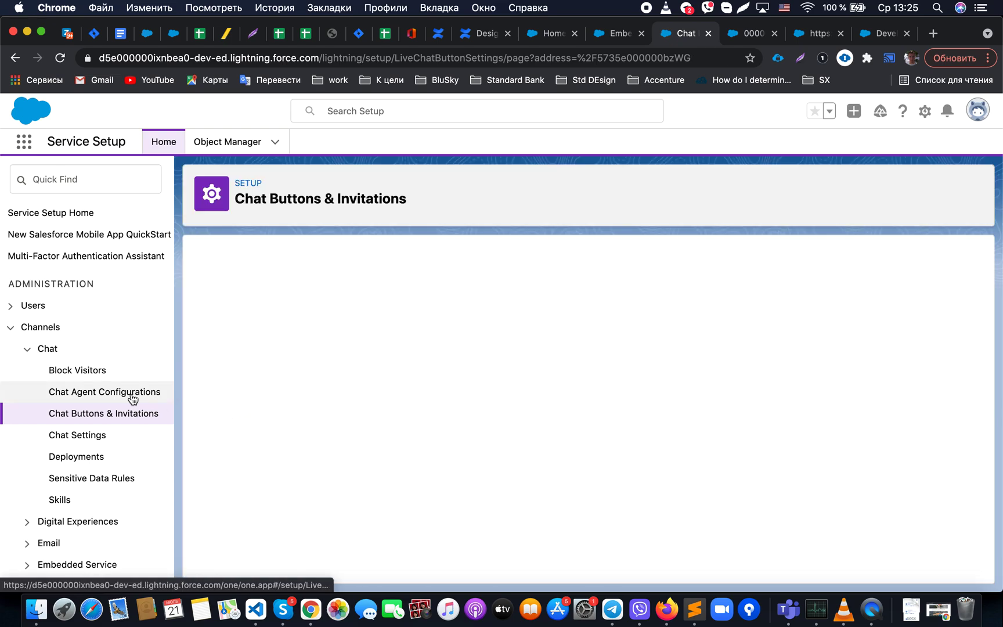
- Open First Chat Agent Config for editing and review its basic information, from the sound and notification options to visitor blocking
left_click(113, 395)
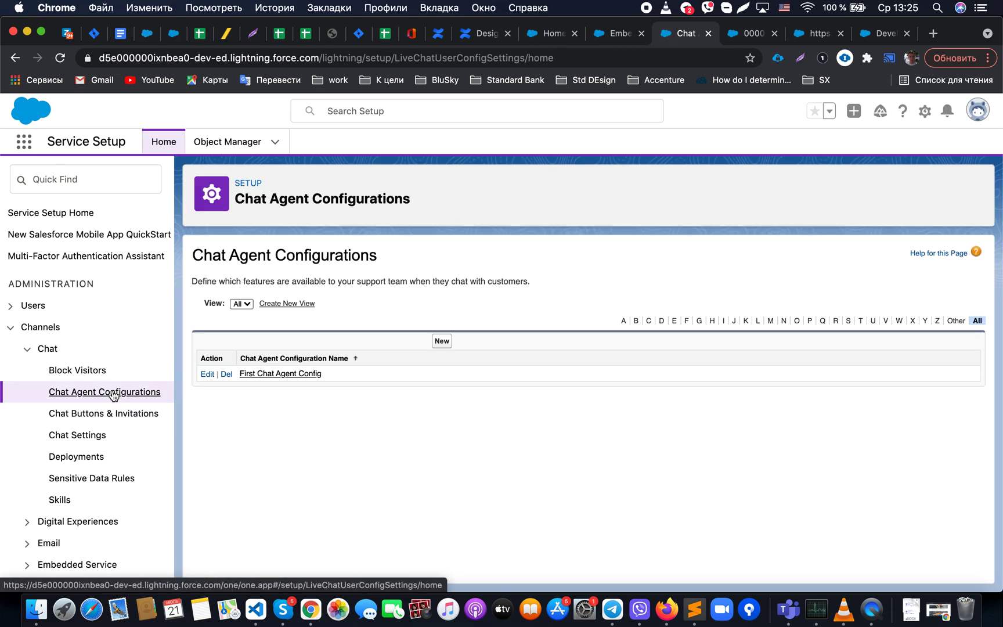
left_click(290, 375)
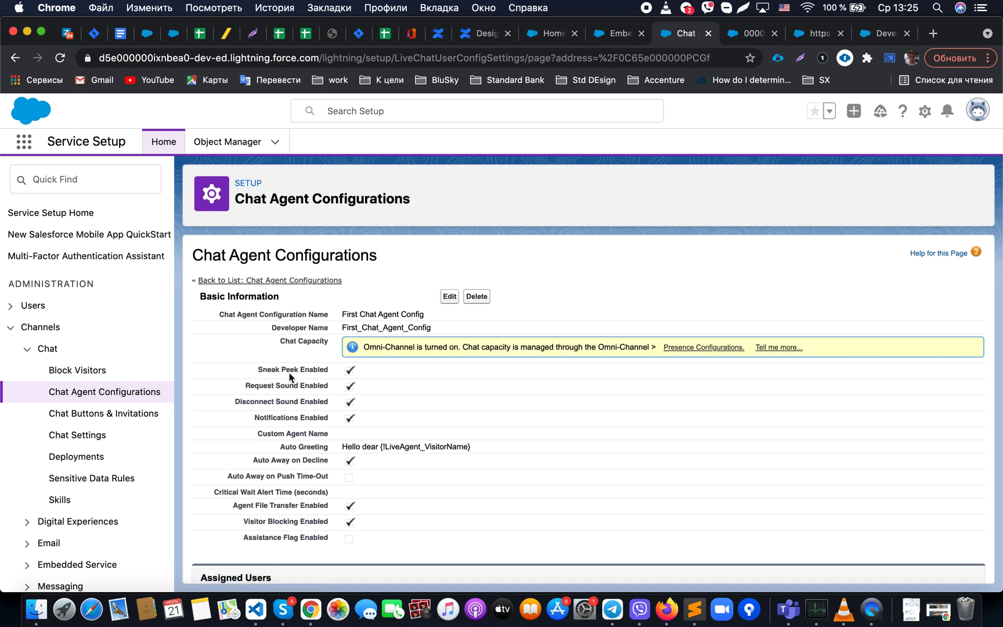
left_click(448, 296)
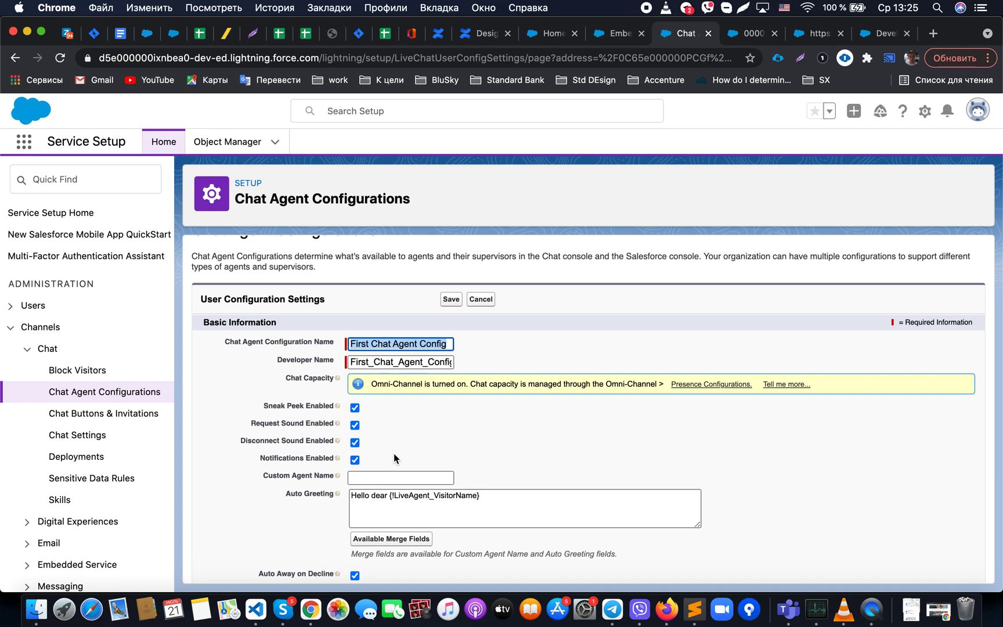
mouse_move(337, 407)
scroll(384, 433, "down", 3)
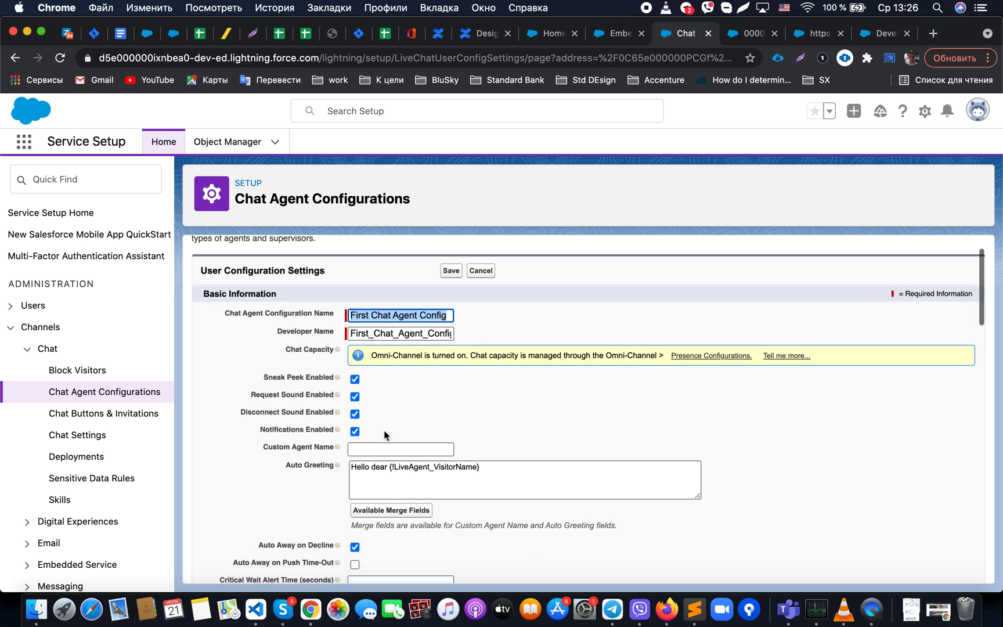
scroll(384, 434, "down", 3)
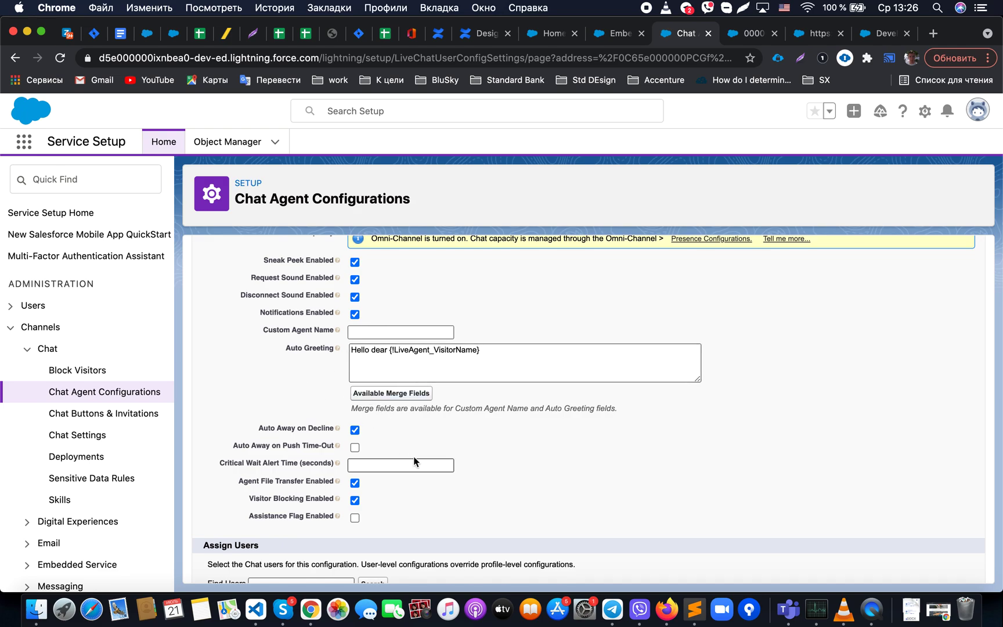
scroll(415, 461, "down", 1)
scroll(415, 461, "down", 1)
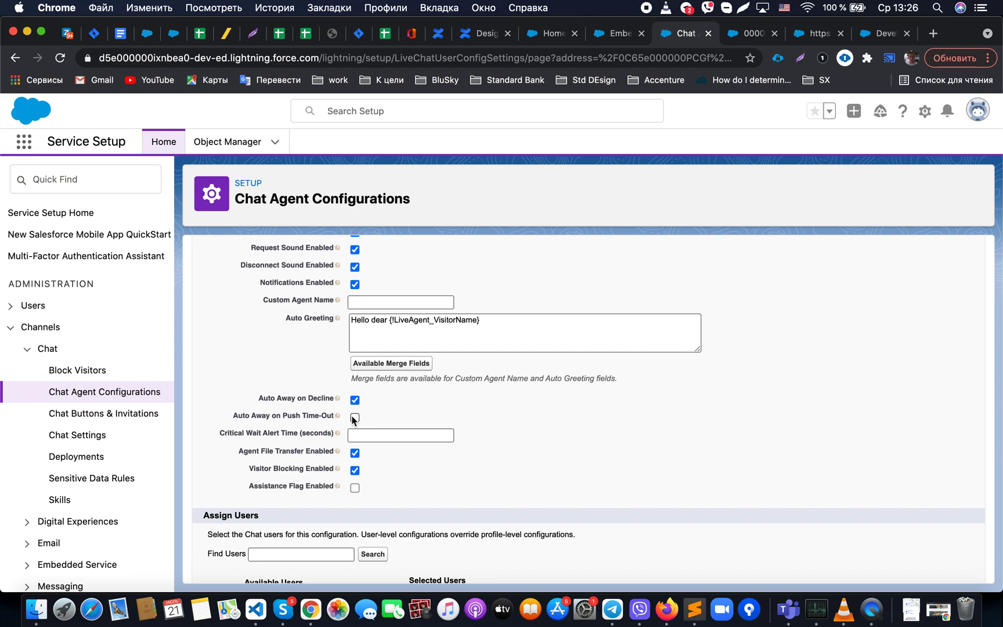
scroll(411, 470, "down", 3)
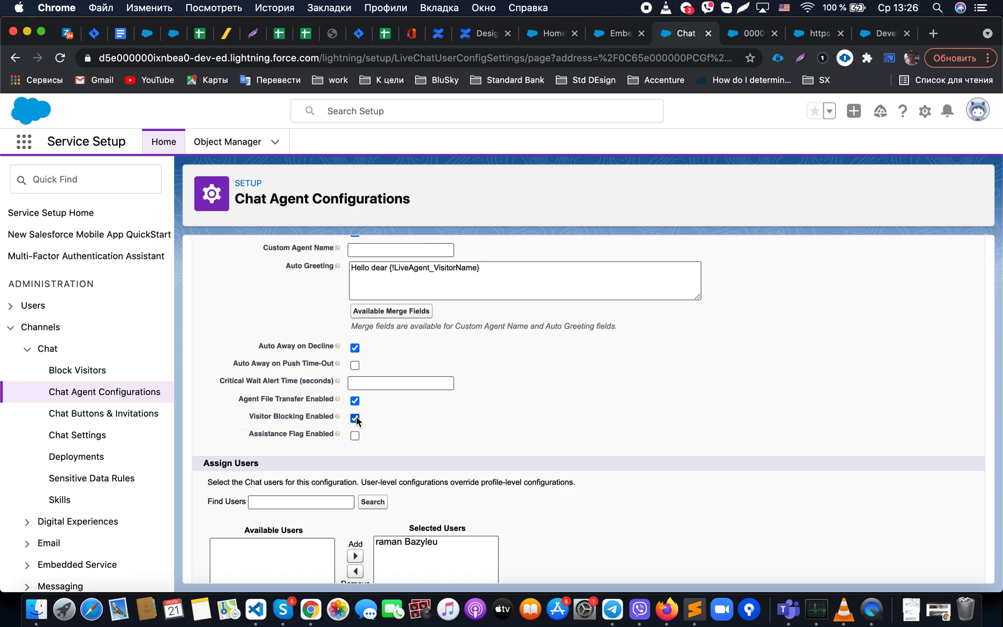
- Enable the assistance flag in First Chat Agent Config, review the user and profile assignments, and save the configuration
left_click(355, 436)
mouse_move(337, 436)
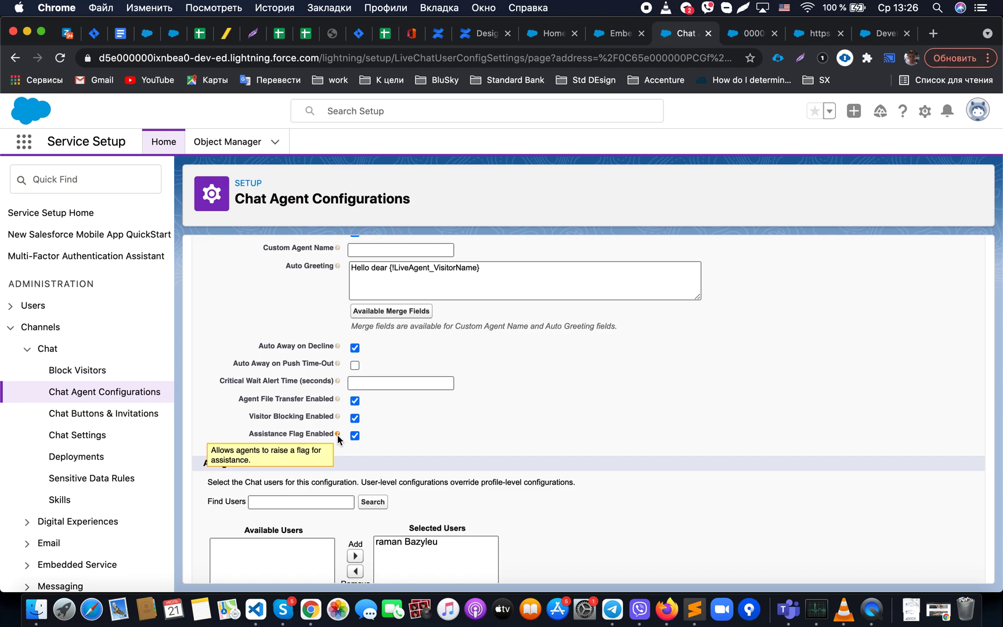
scroll(415, 452, "down", 3)
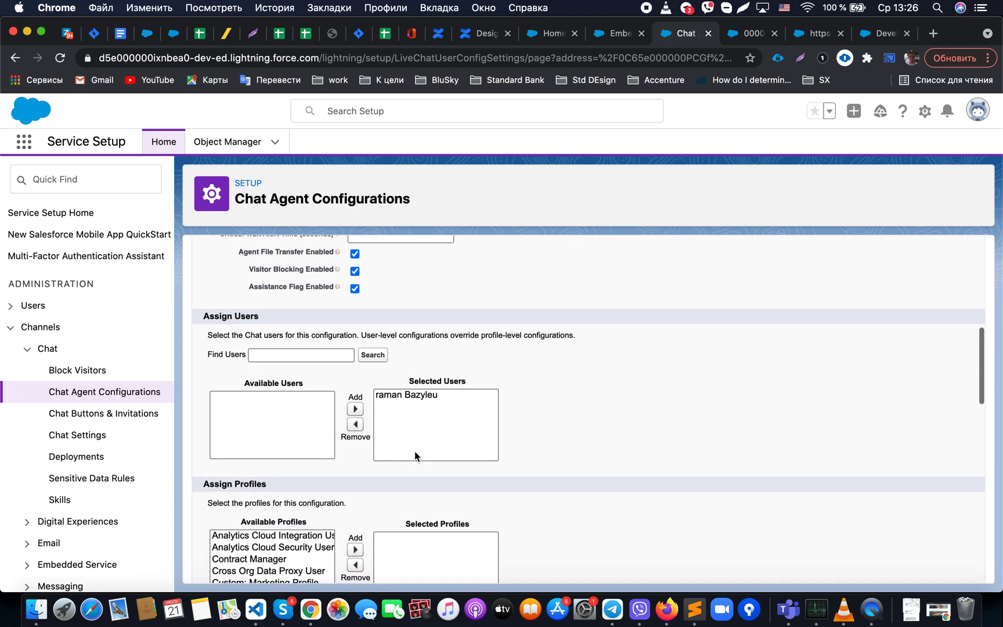
scroll(415, 452, "down", 1)
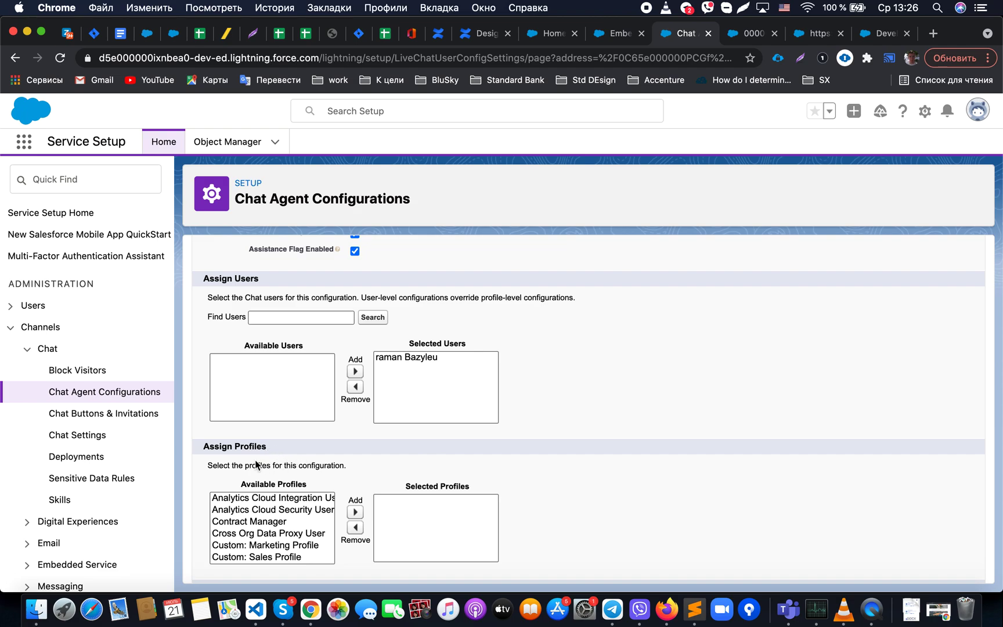
scroll(345, 451, "up", 1)
scroll(345, 447, "up", 15)
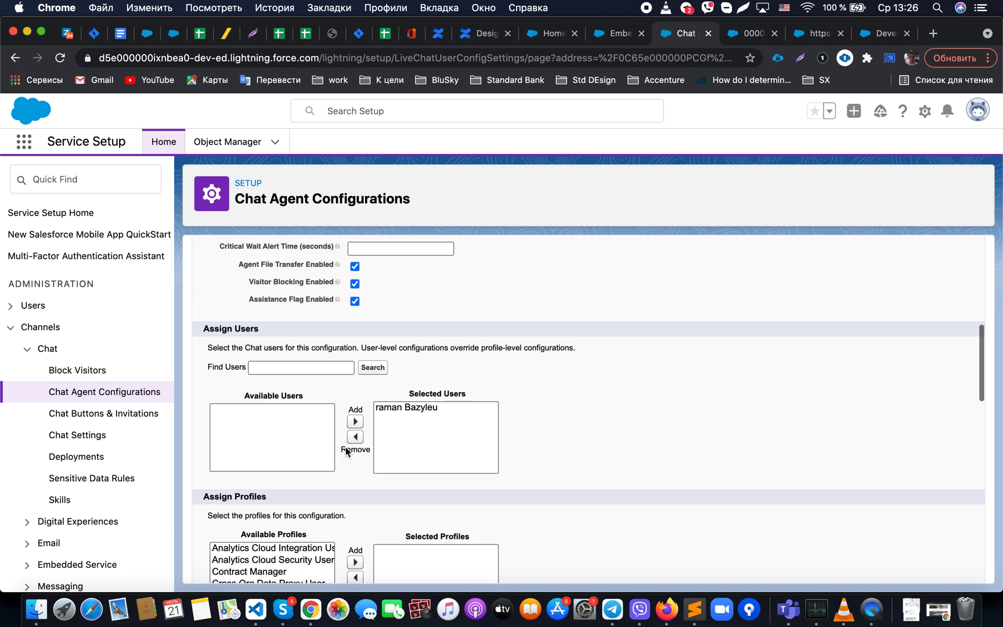
left_click(447, 326)
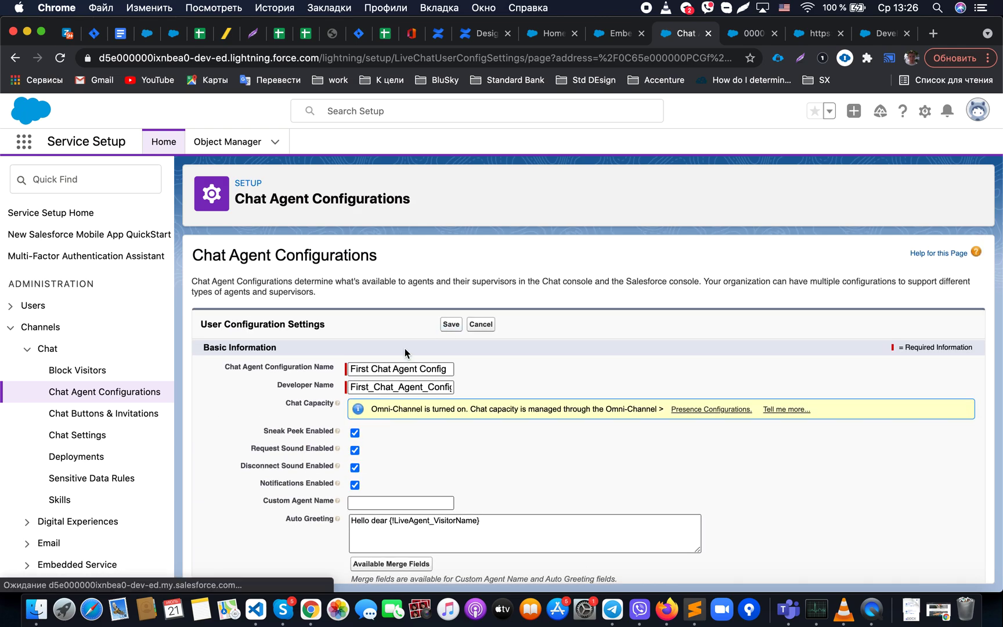
- Review the fields for a new blocked chat visitor rule on the Block Visitors page, and cancel its creation
left_click(101, 372)
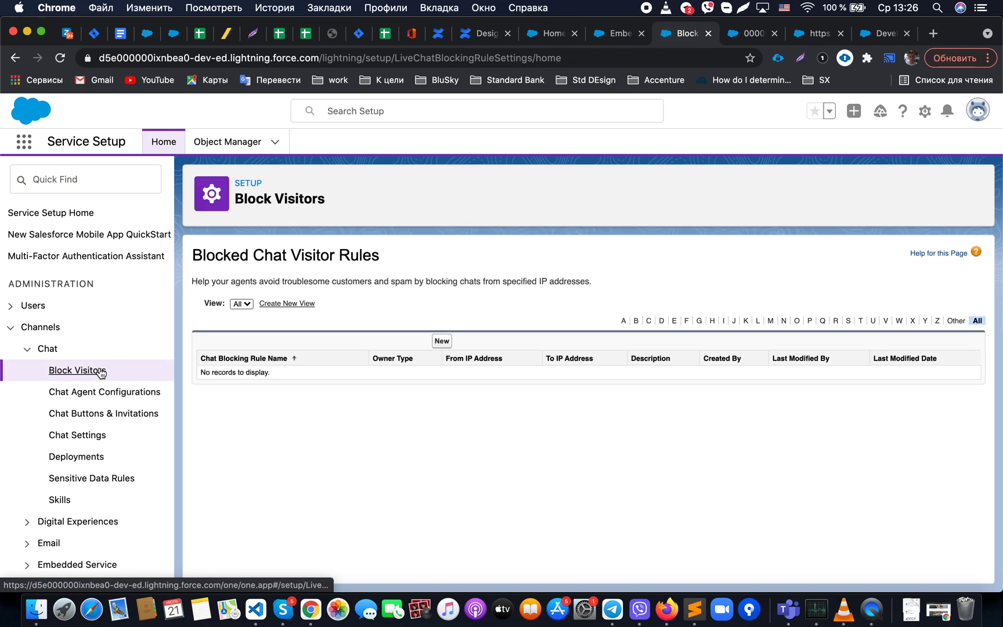
left_click(446, 341)
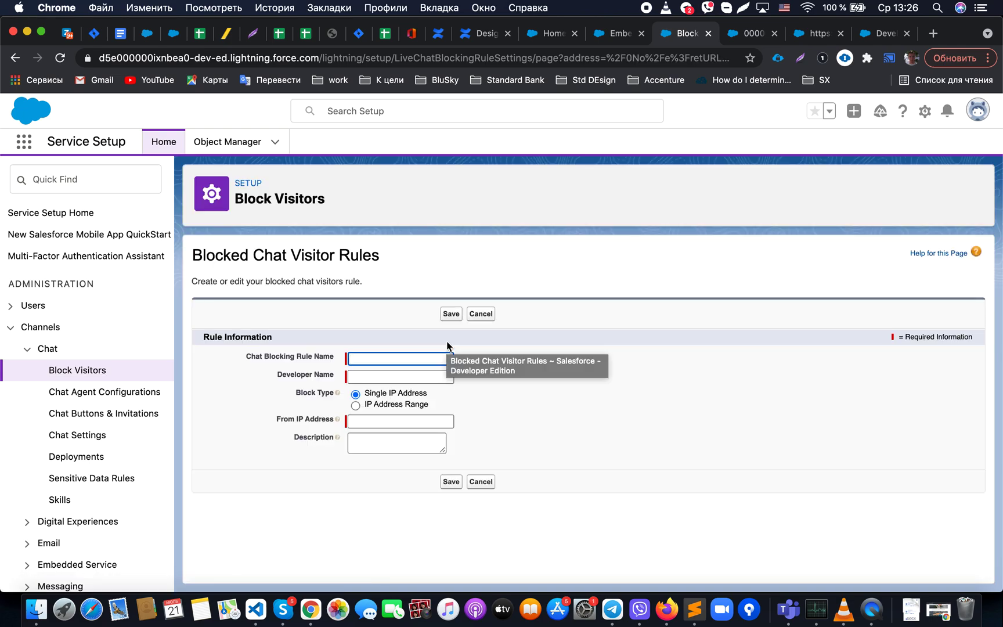
left_click(493, 405)
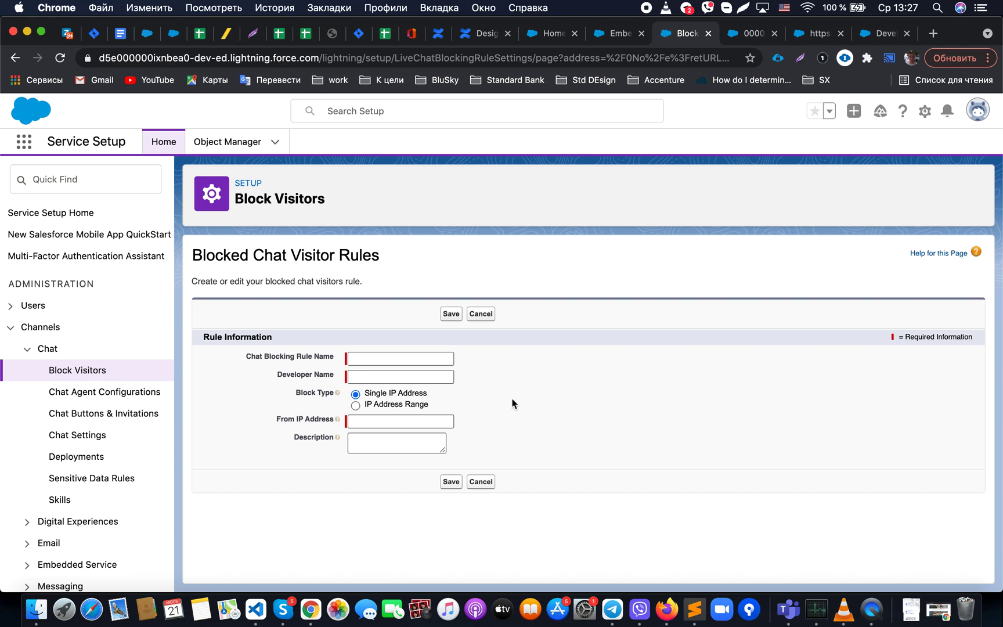
left_click(487, 482)
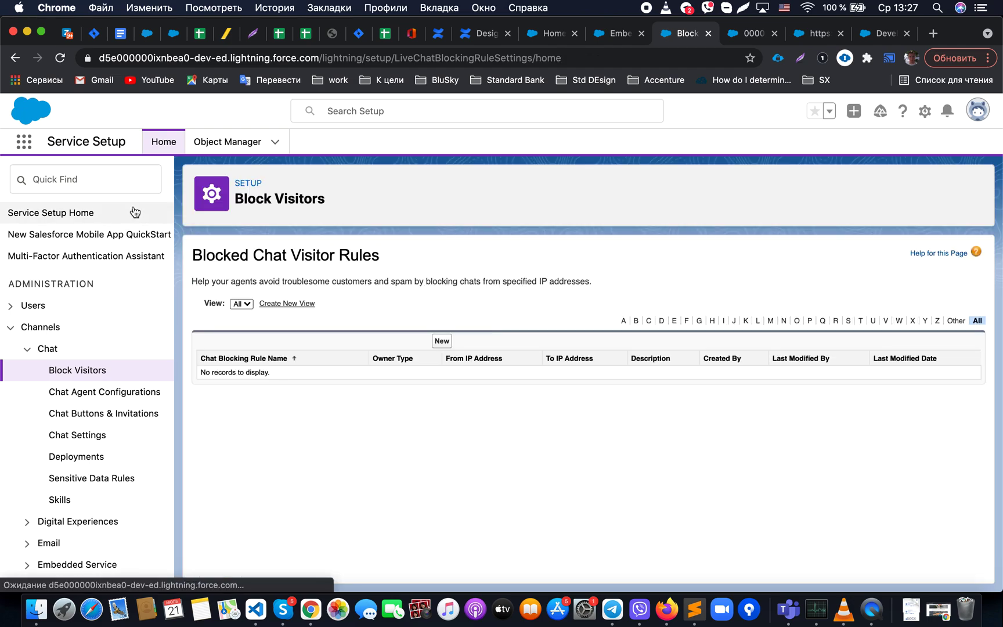
- Find the Omni-Channel presence pages and review the Presence Statuses list and the Chat Agents presence configuration
left_click(103, 187)
type("prese")
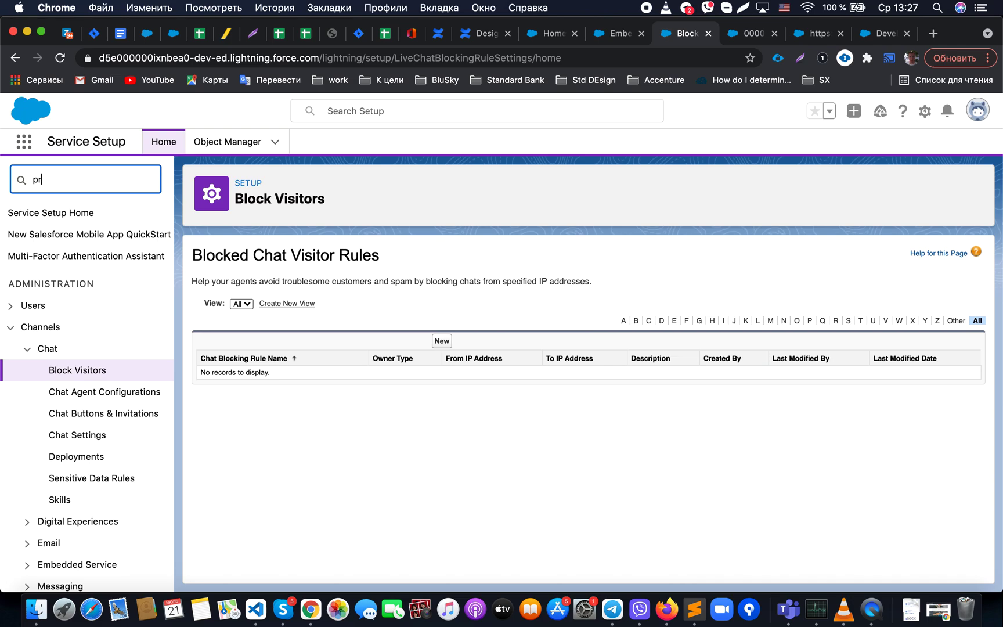
left_click(91, 279)
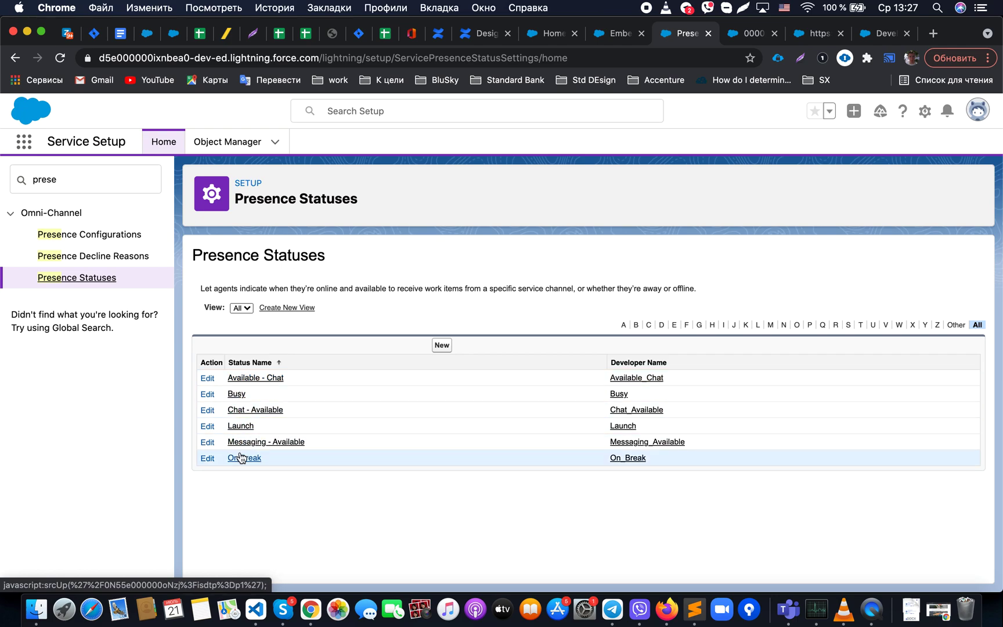
left_click(131, 244)
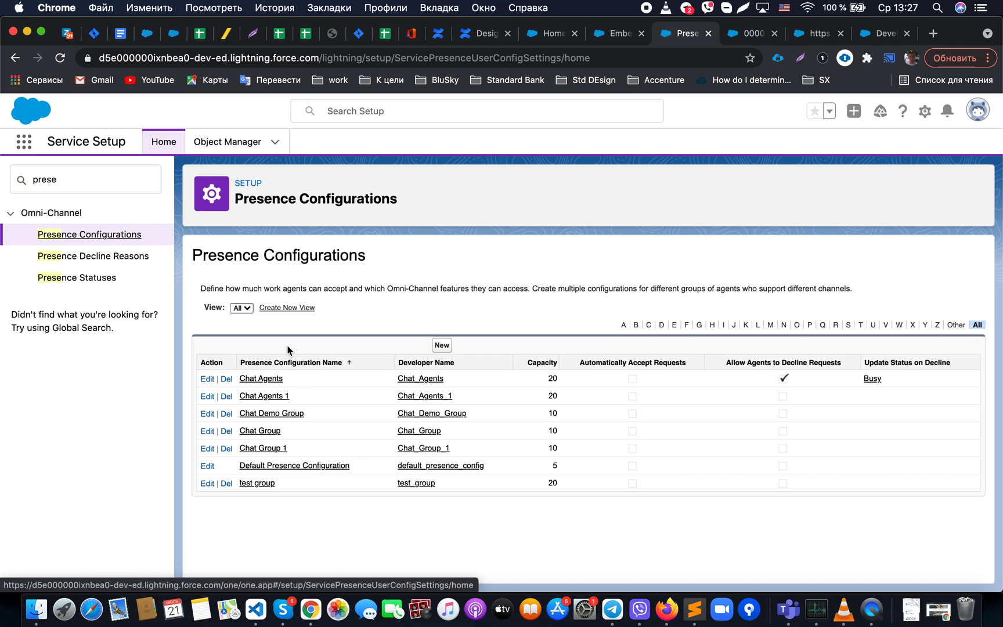
left_click(271, 379)
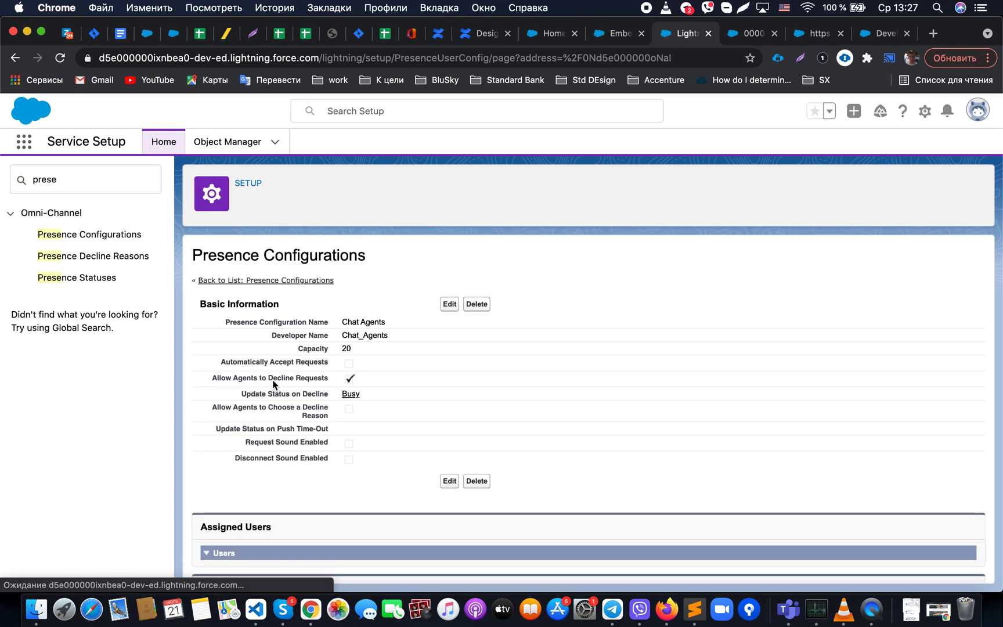
scroll(415, 384, "down", 2)
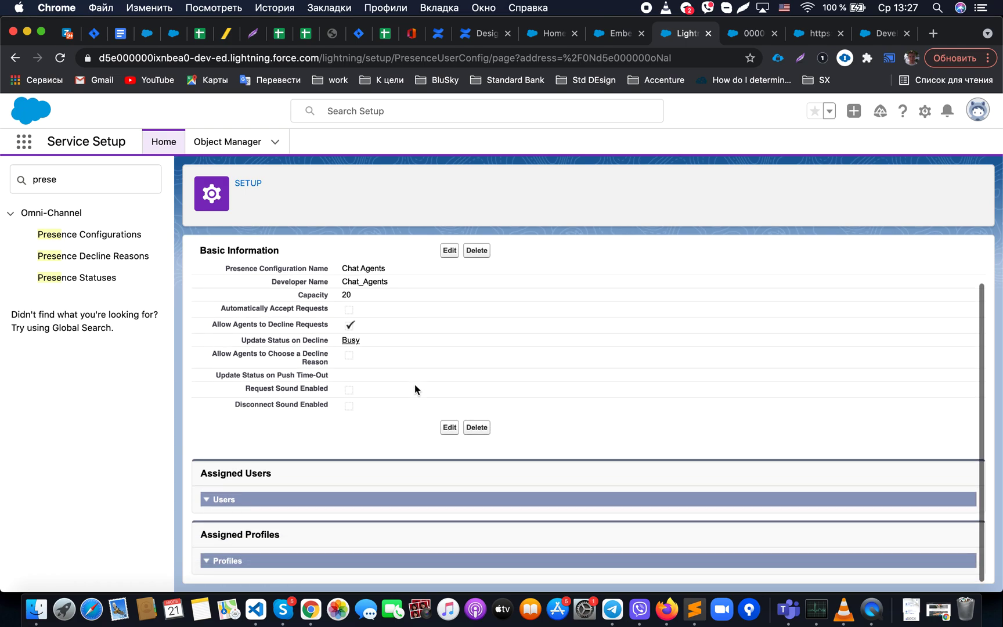
scroll(414, 384, "up", 2)
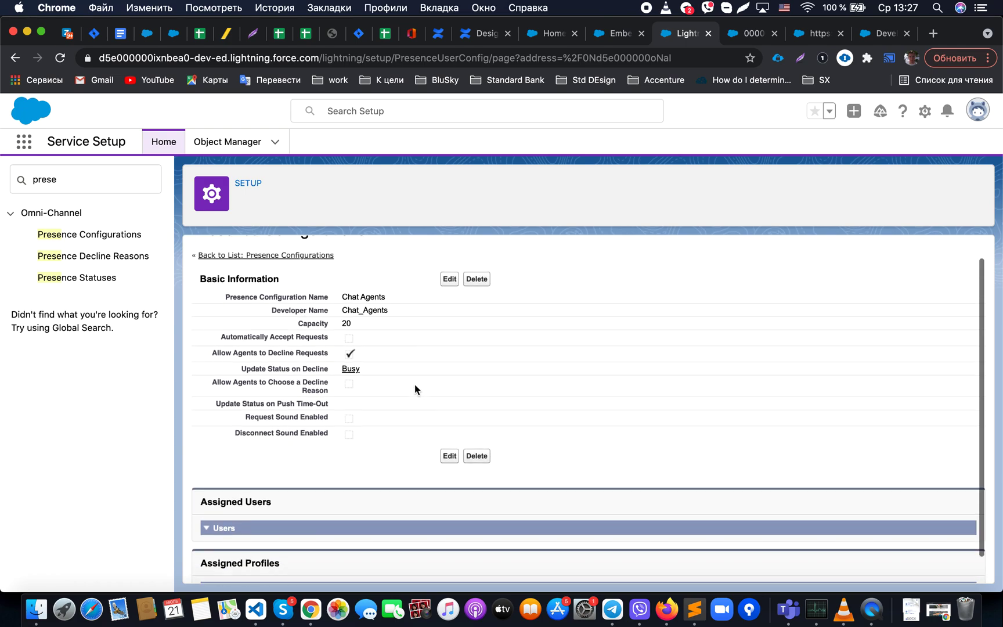
- Switch to the Service Console and set the agent's Omni-Channel status to Offline
left_click(748, 41)
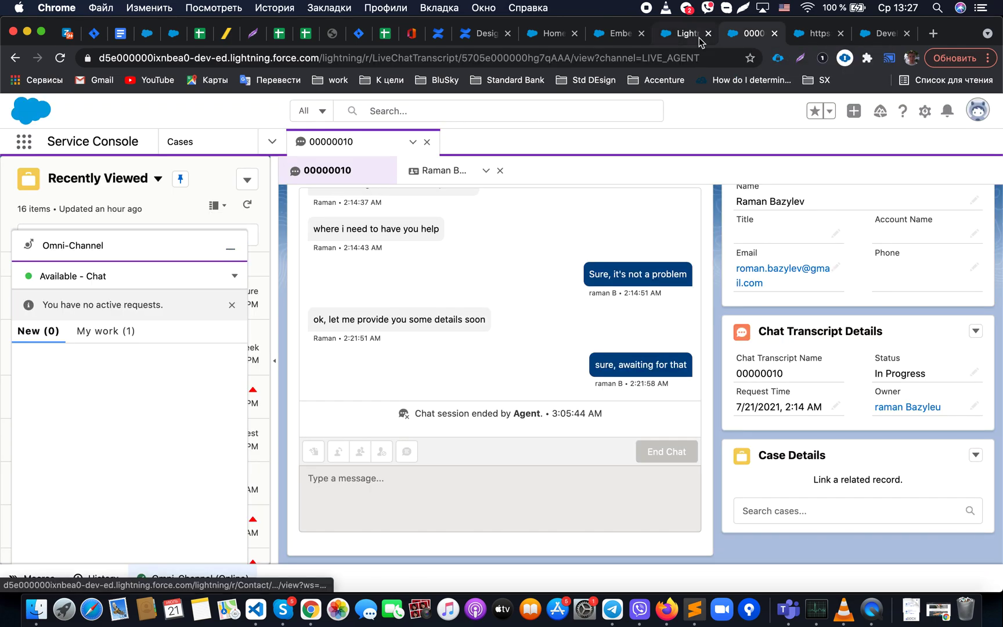
left_click(815, 41)
left_click(749, 40)
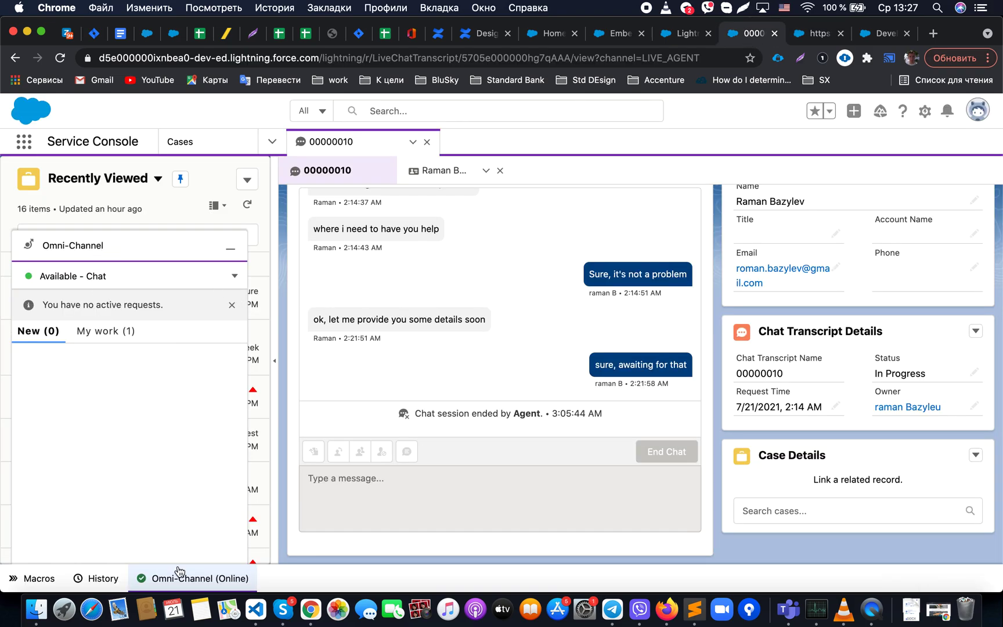
left_click(234, 276)
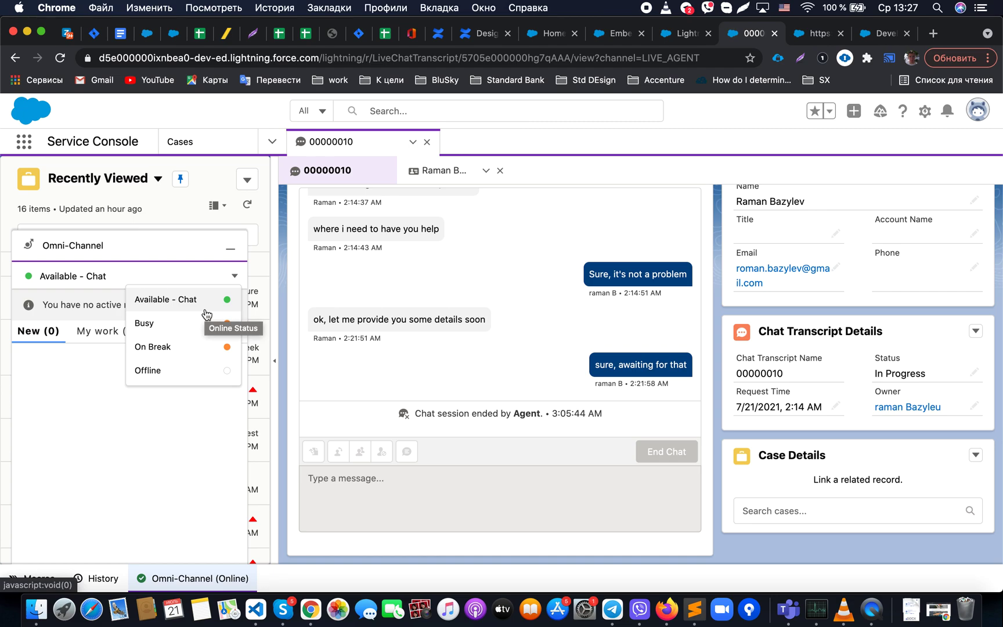
left_click(189, 371)
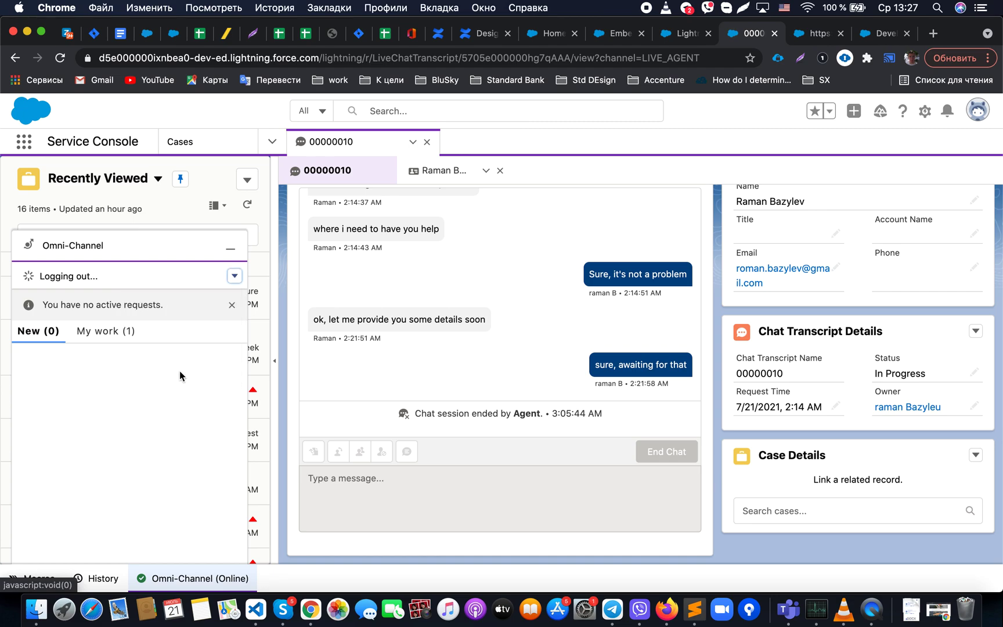
- Reload the Web_Chat page and open its Contact Us offline support form
left_click(813, 35)
key("super+r")
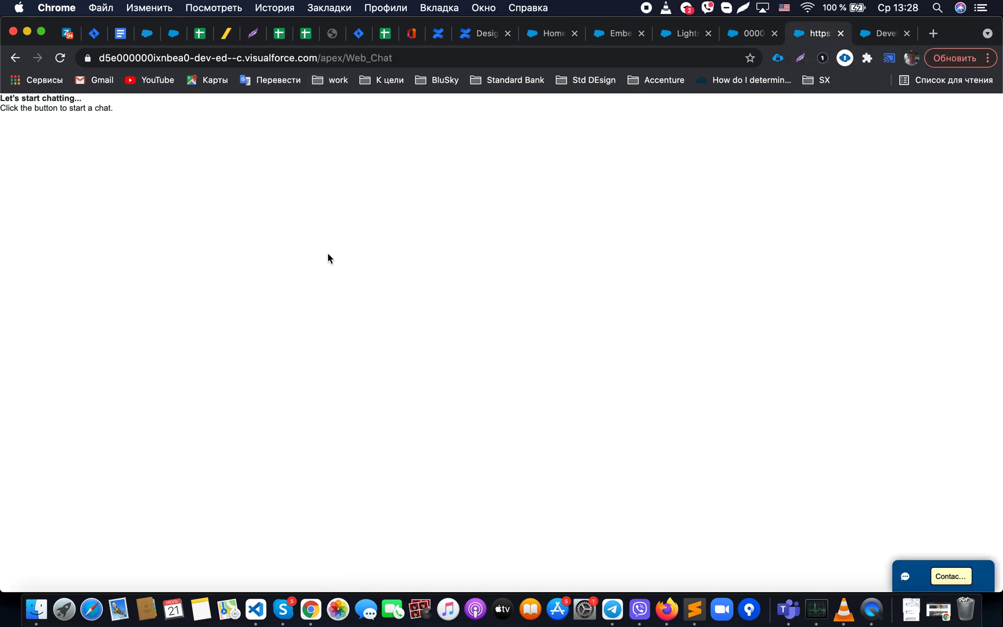
left_click(926, 578)
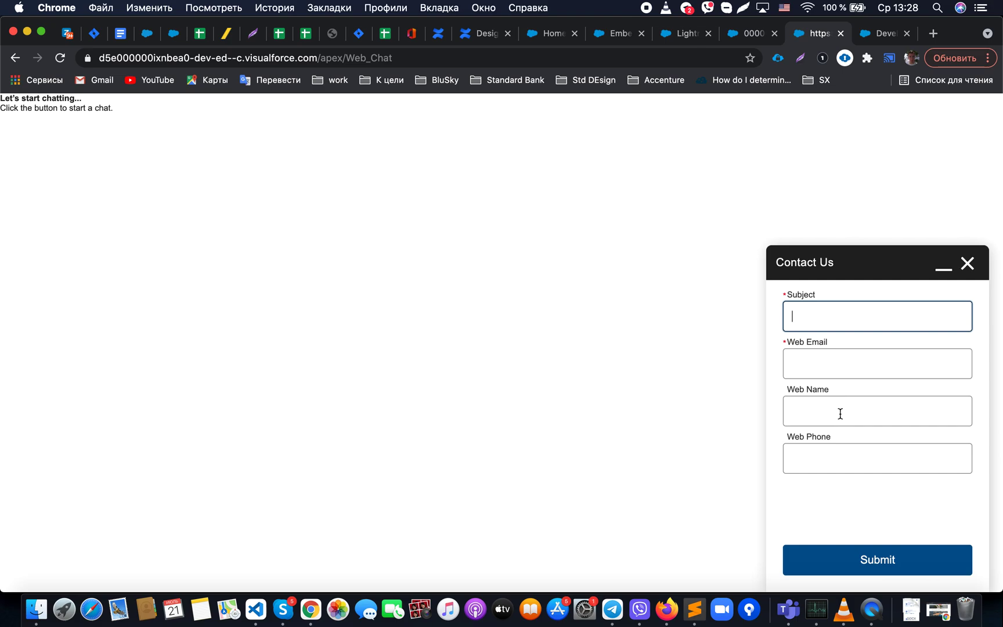
- Fill in the Contact Us form with a test subject, web email, web name and web phone, submit the case, and close the form
left_click(817, 318)
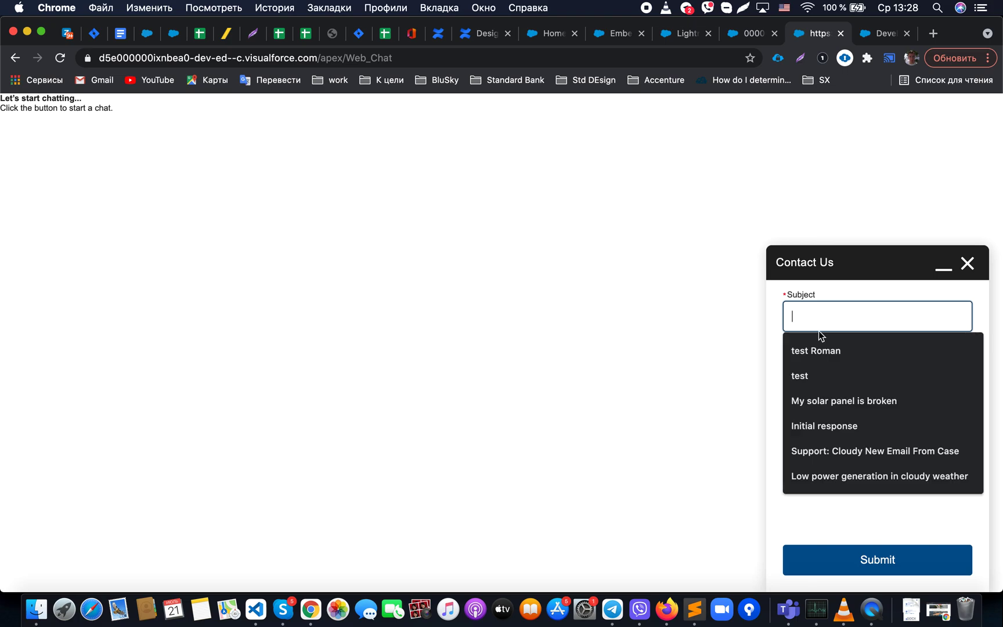
left_click(818, 348)
left_click(819, 352)
left_click(815, 397)
left_click(812, 414)
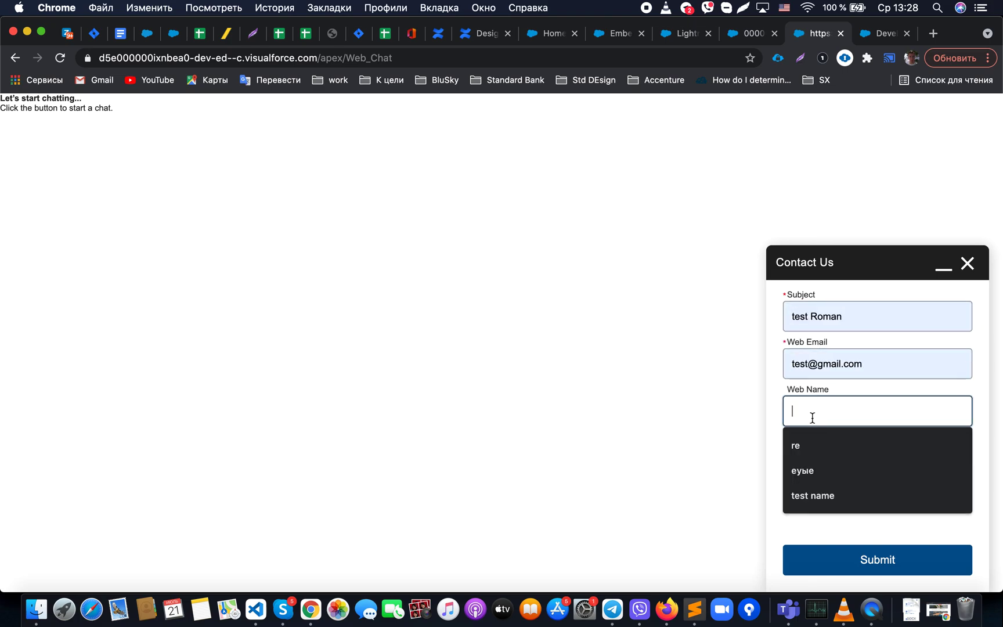
left_click(813, 495)
left_click(820, 457)
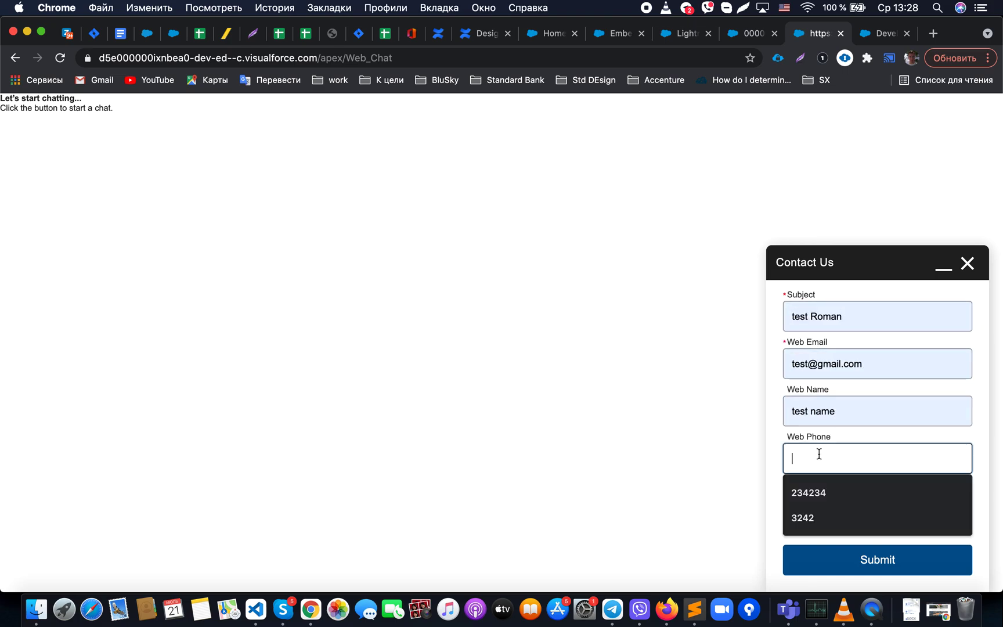
left_click(822, 494)
left_click(849, 564)
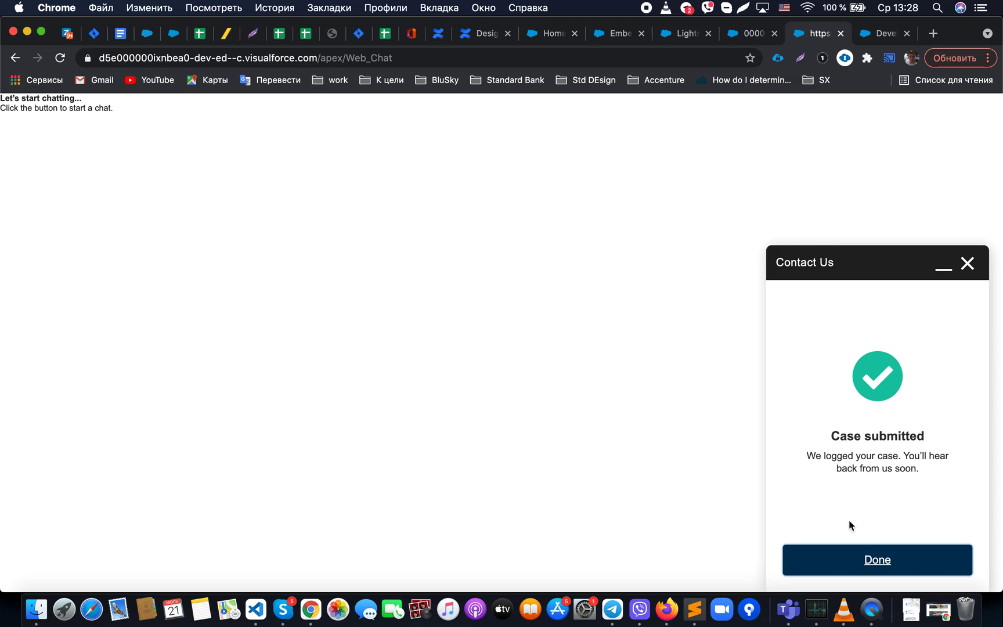
left_click(870, 561)
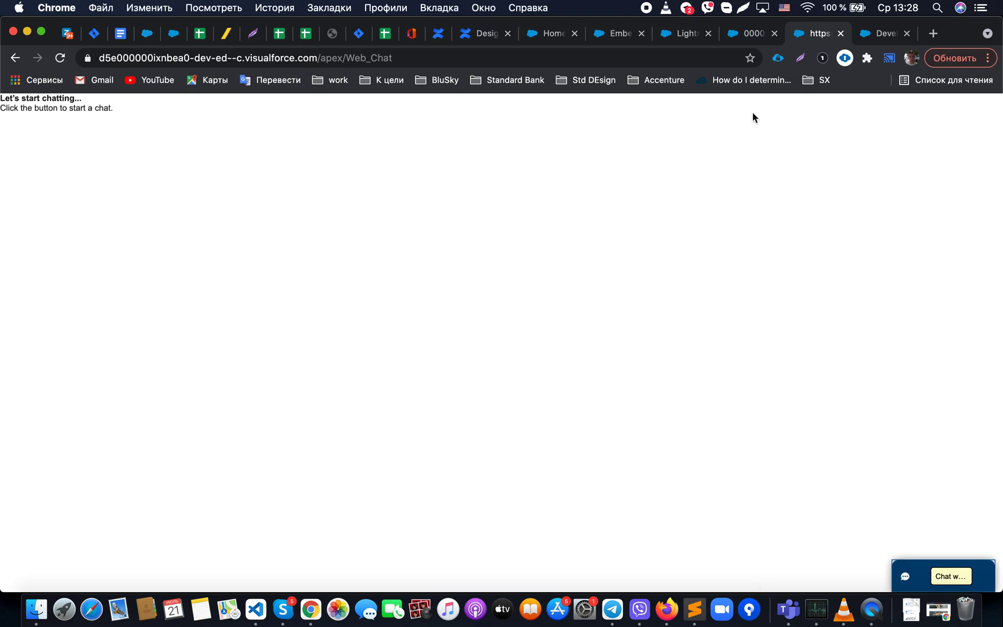
- Switch to the Service Console and set the agent's Omni-Channel status to Available - Chat
left_click(752, 34)
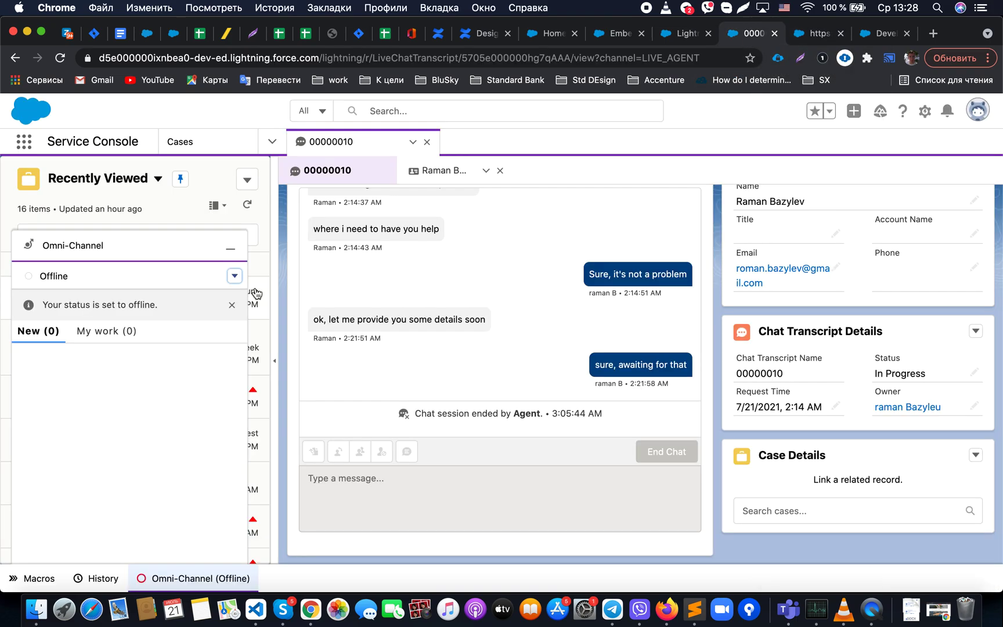
left_click(234, 277)
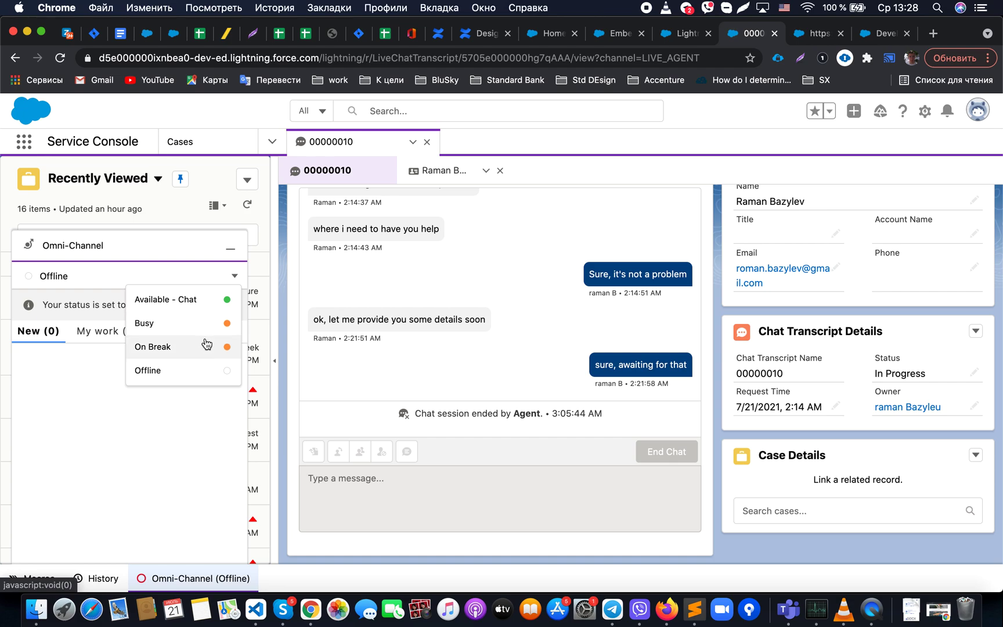
left_click(209, 309)
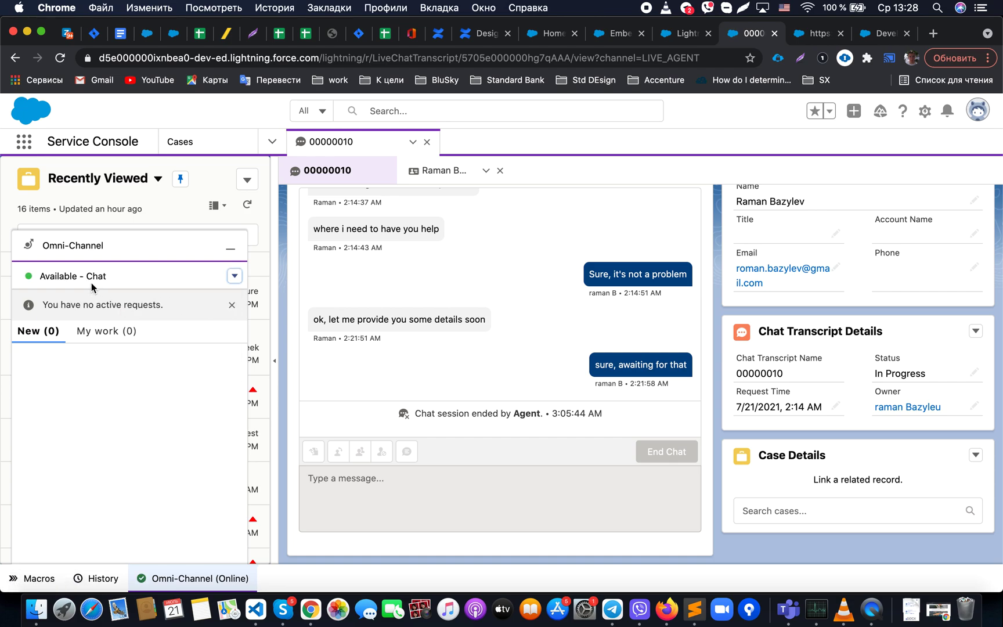
- Open the chat form on the Web_Chat page and fill in the customer's first and last name
left_click(814, 34)
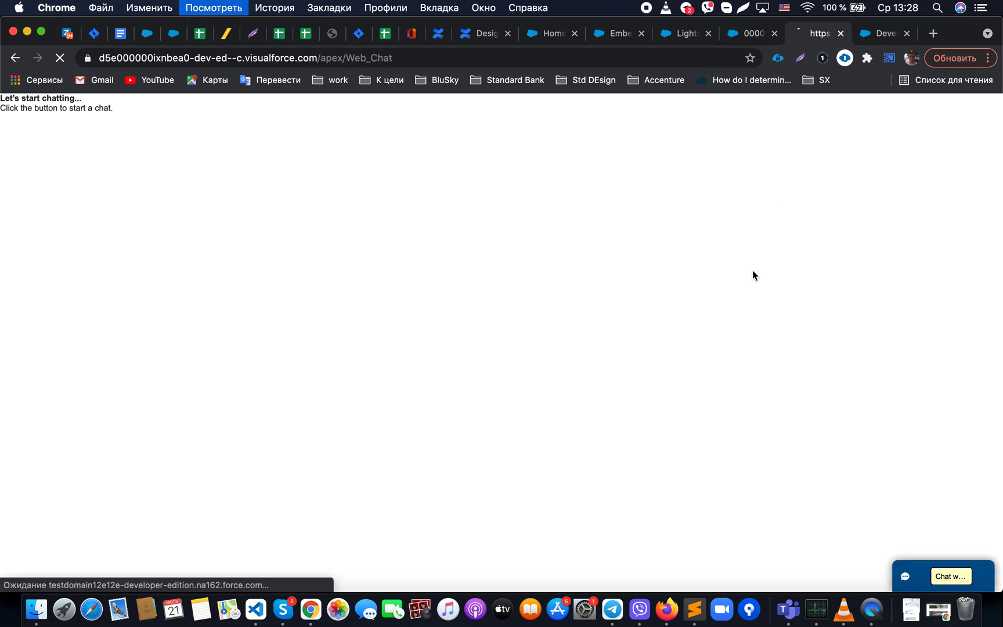
left_click(951, 576)
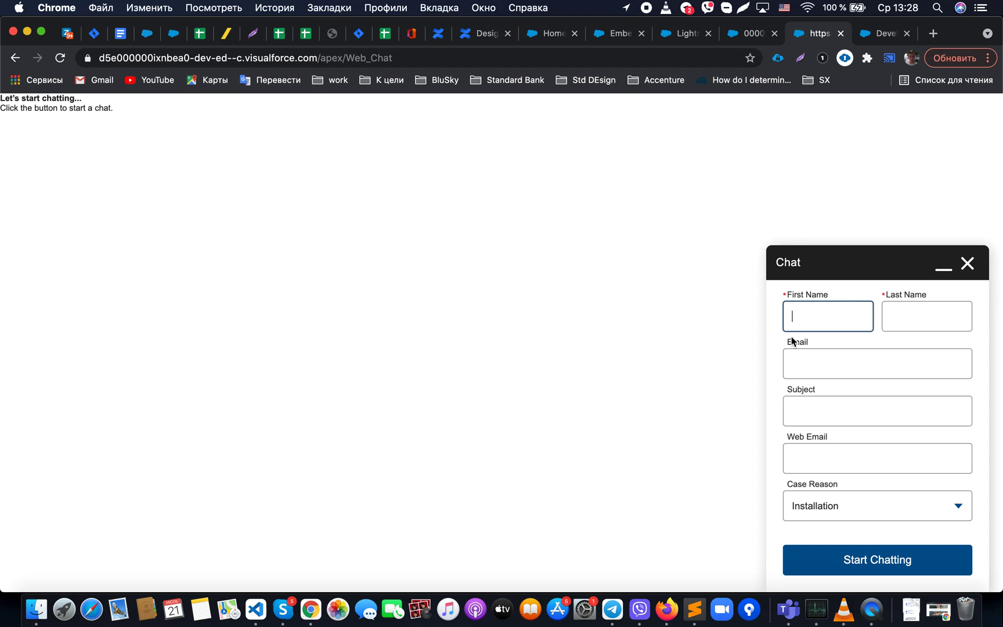
left_click(804, 321)
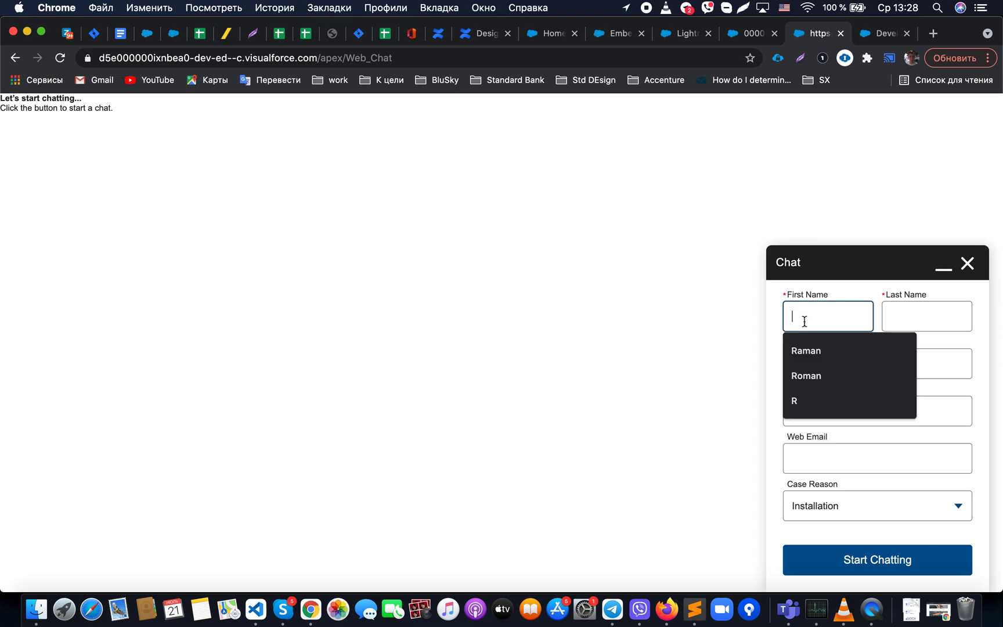
left_click(806, 350)
left_click(891, 316)
left_click(888, 353)
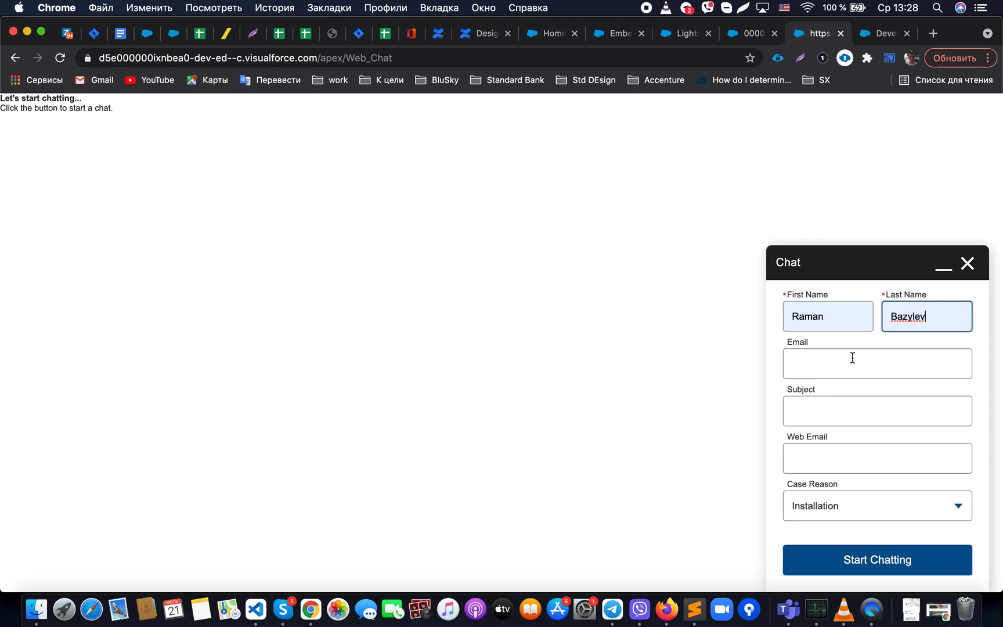
- Fill in the email, a test subject and the web email, set Case Reason to Performance, and start the chat
left_click(853, 357)
left_click(845, 394)
left_click(826, 410)
left_click(825, 444)
left_click(815, 456)
left_click(818, 491)
left_click(832, 506)
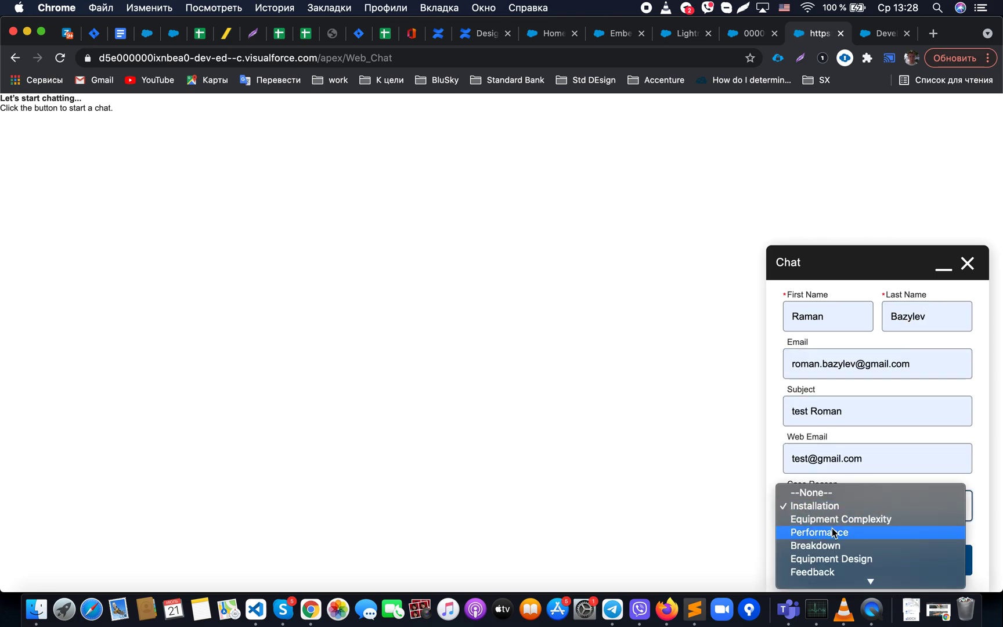
left_click(835, 533)
left_click(886, 569)
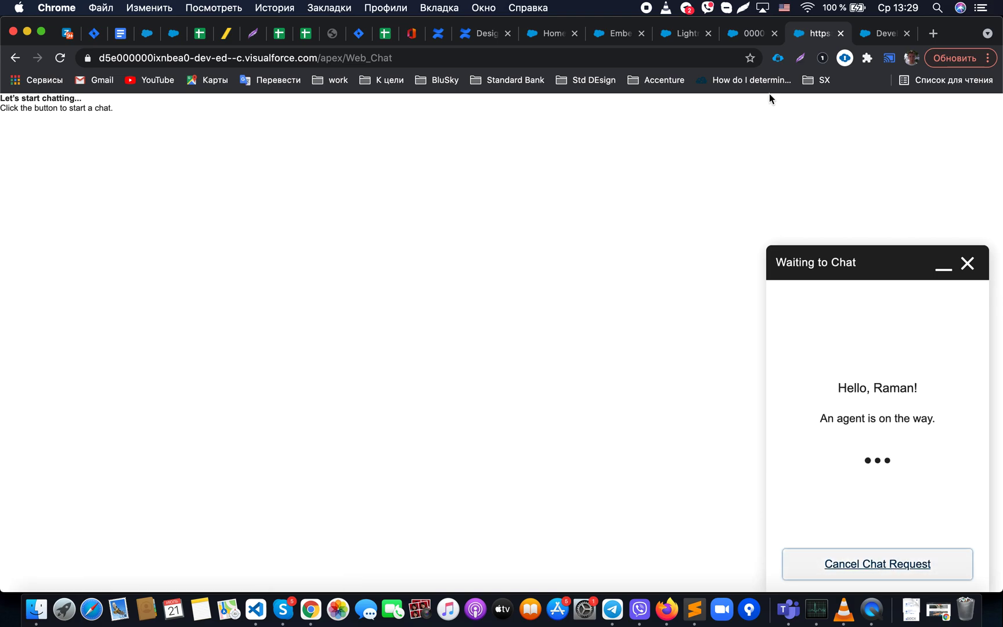
- Accept the incoming chat request in the Service Console's Omni-Channel and view the new conversation
left_click(752, 35)
mouse_move(144, 412)
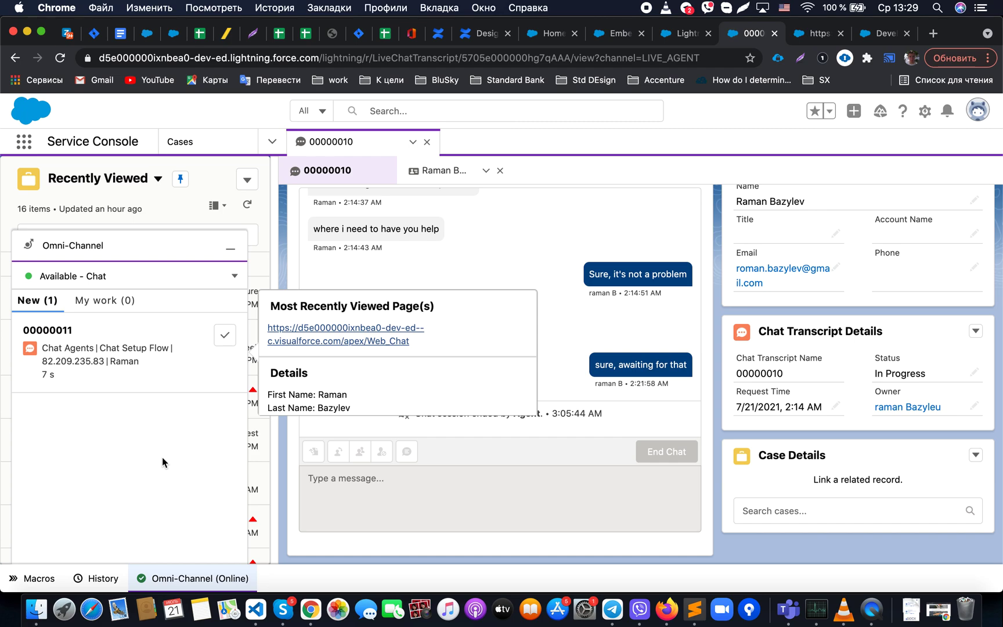
left_click(227, 336)
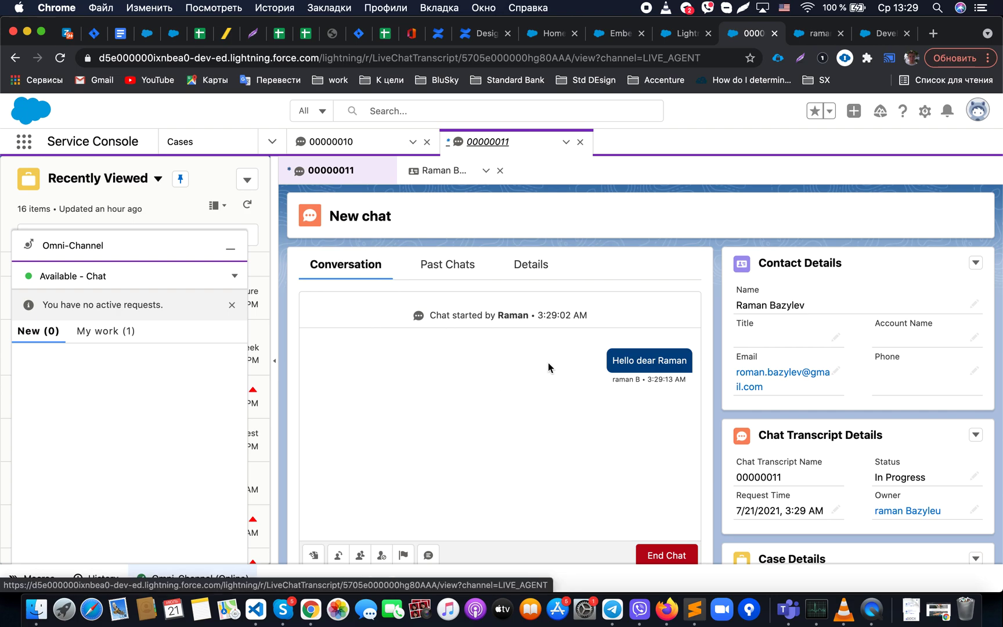
scroll(548, 366, "down", 1)
scroll(547, 363, "up", 1)
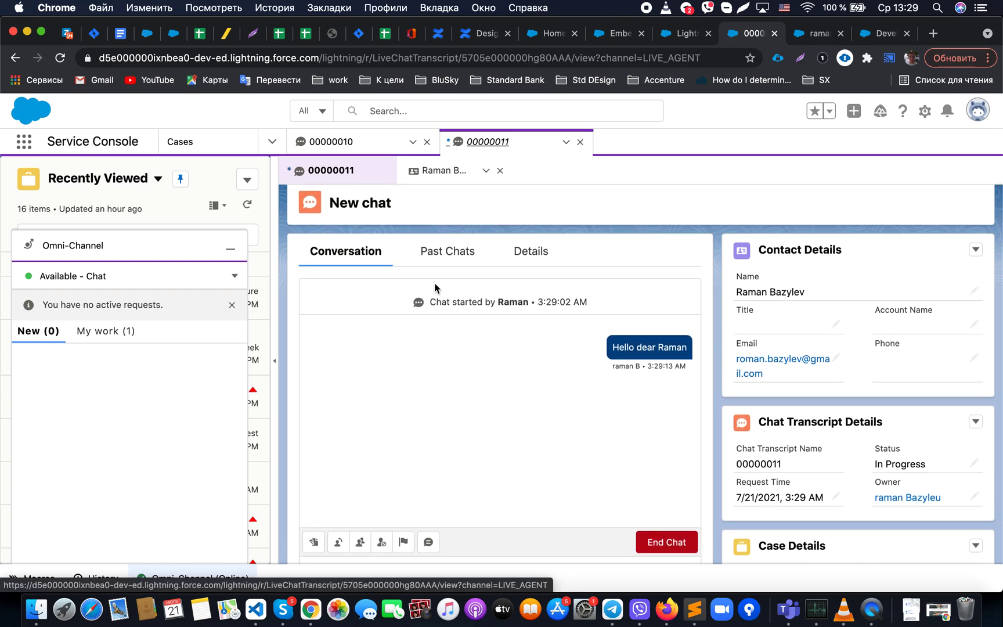
- Check the agent's greeting in the customer's chat window on the Web_Chat page and return to the Service Console
left_click(818, 33)
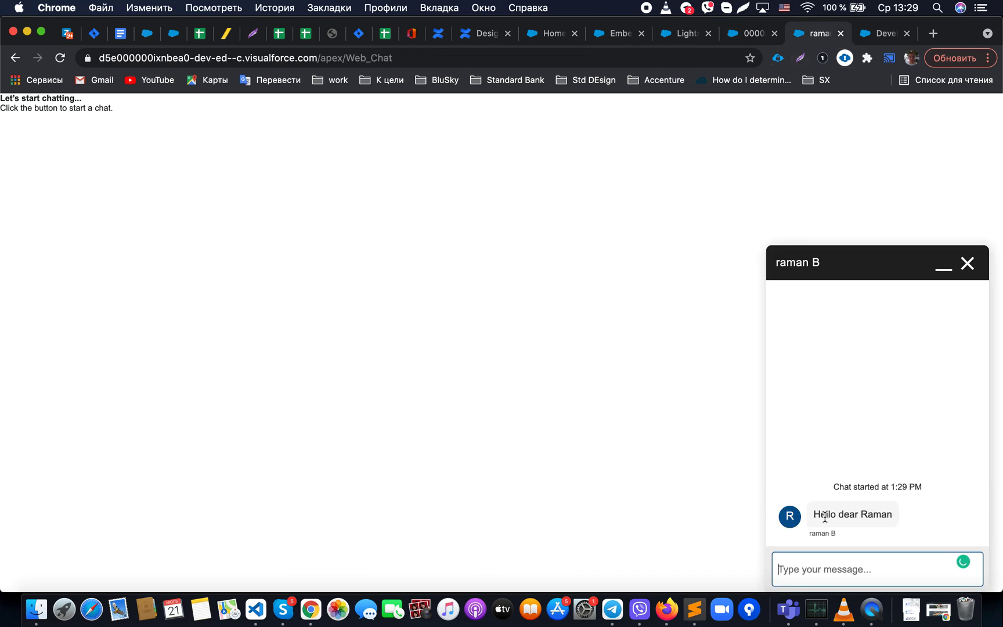
left_click_drag(881, 513, 828, 509)
left_click(753, 33)
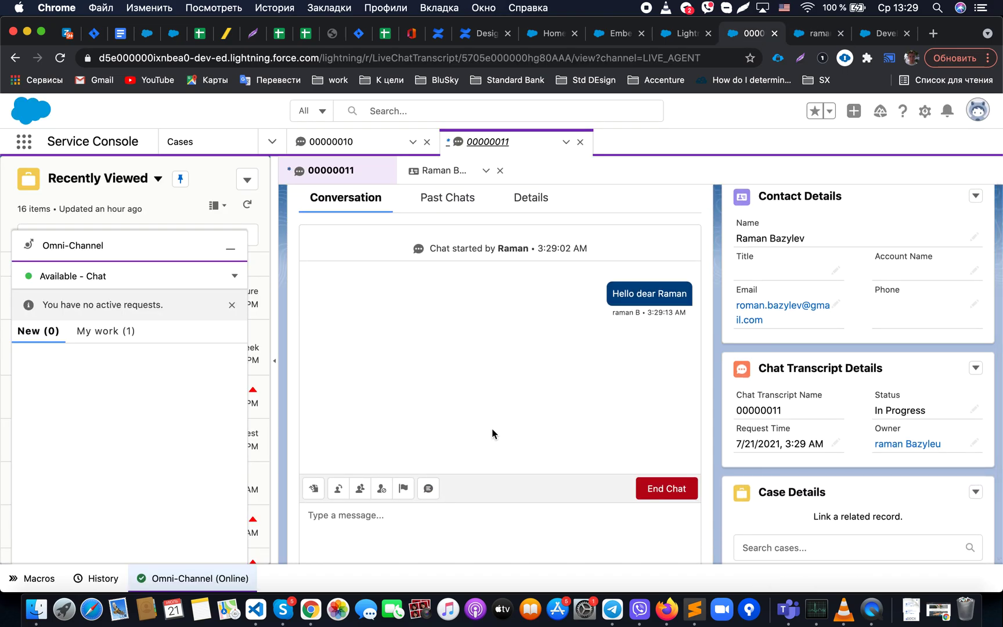
- Review the customer's past chat transcripts for the active chat
left_click(455, 209)
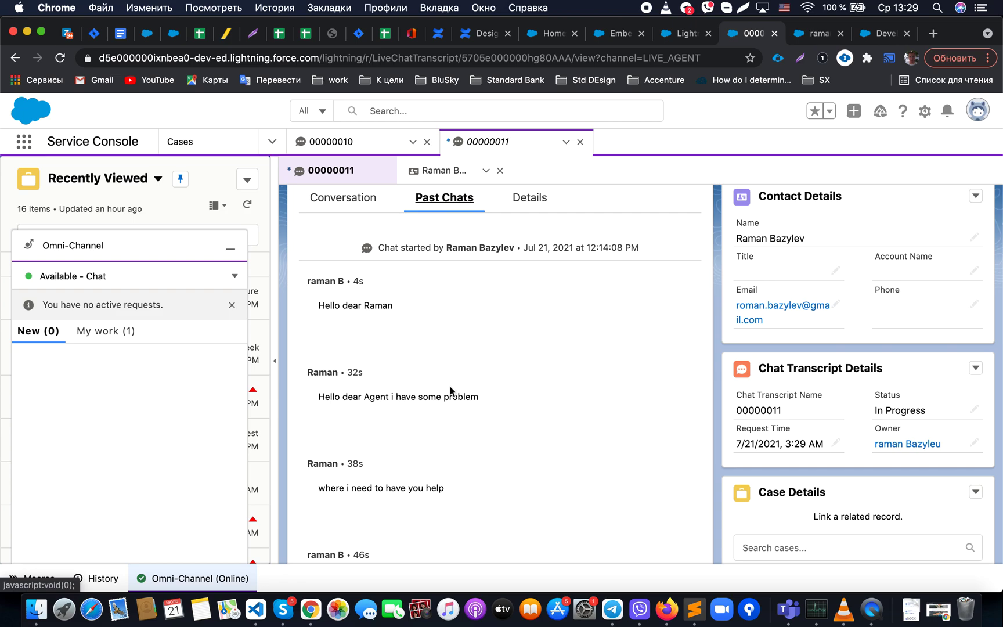
scroll(450, 386, "down", 8)
scroll(450, 387, "down", 10)
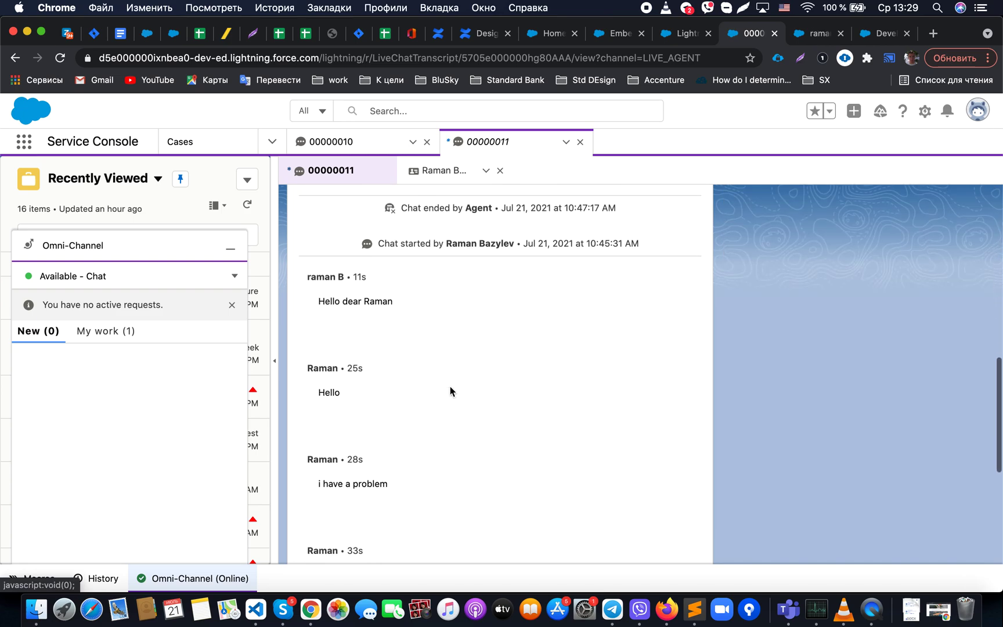
scroll(449, 386, "up", 20)
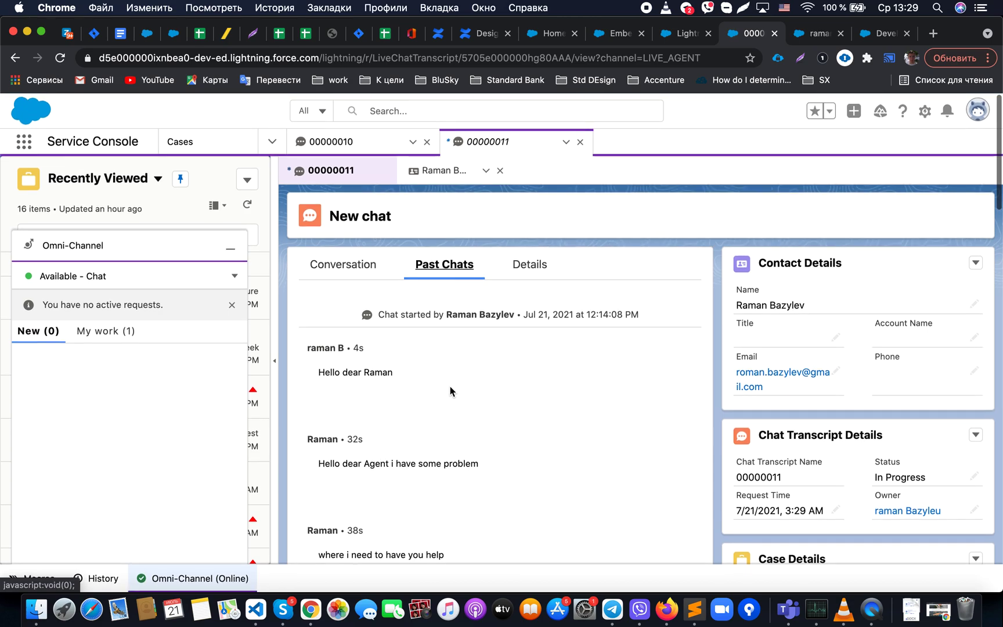
- Review the active chat's details, including the visitor details and metrics, and return to the conversation
left_click(527, 272)
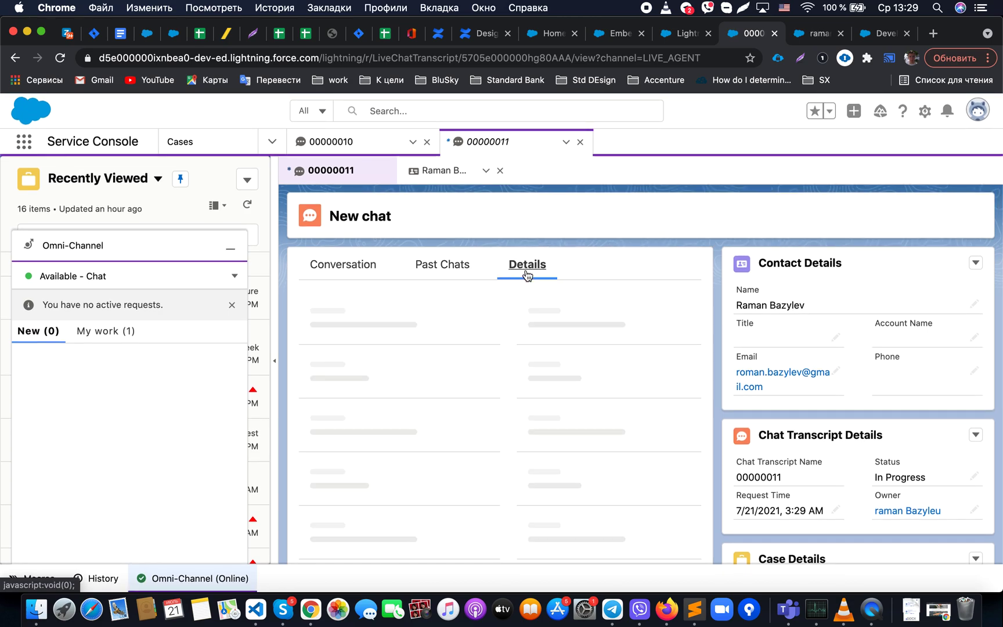
scroll(501, 409, "down", 10)
scroll(501, 411, "down", 3)
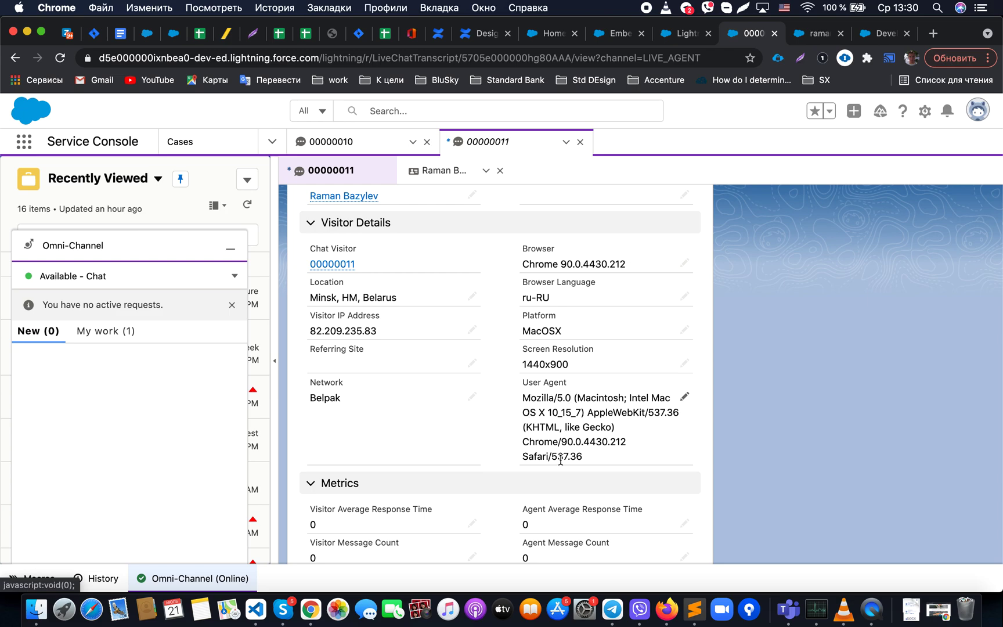
scroll(561, 464, "down", 3)
scroll(554, 436, "up", 10)
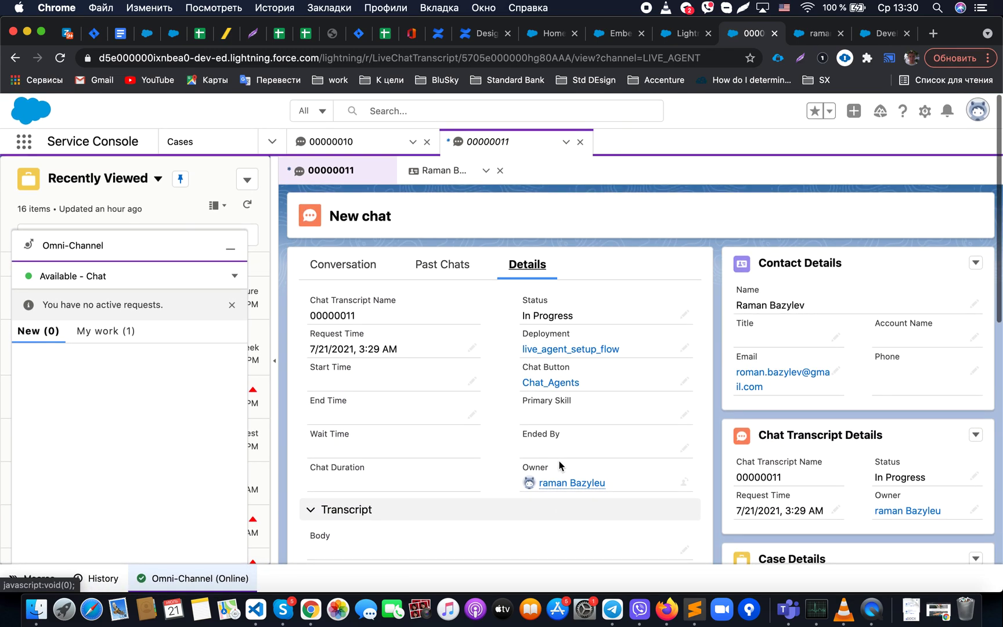
left_click(366, 272)
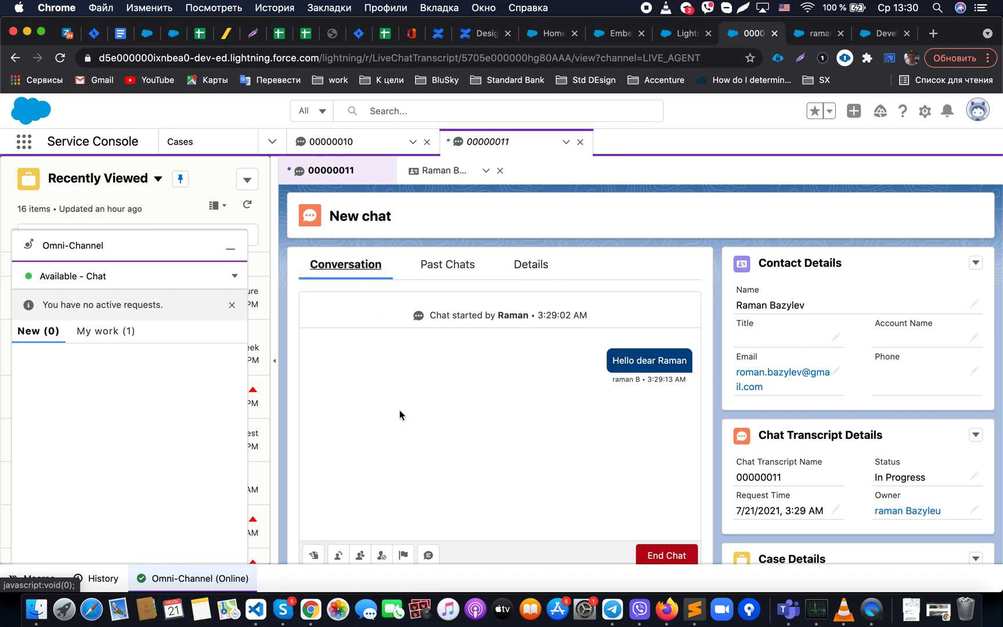
scroll(418, 424, "down", 2)
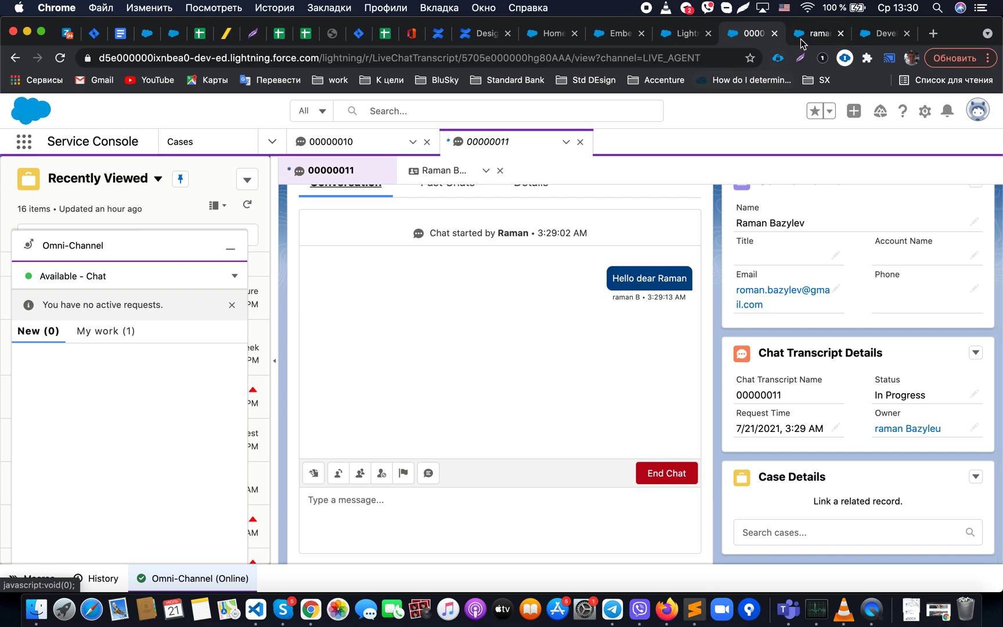
- Send the messages "Hello team" and "i need some help" from the customer's chat window on the Web_Chat page
left_click(812, 33)
left_click(825, 569)
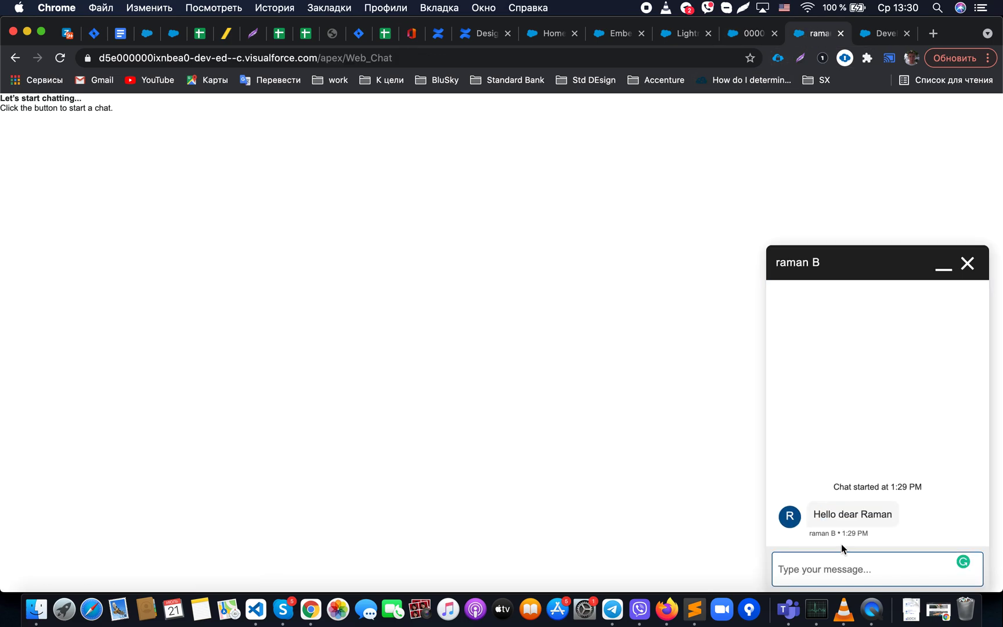
type("Hel")
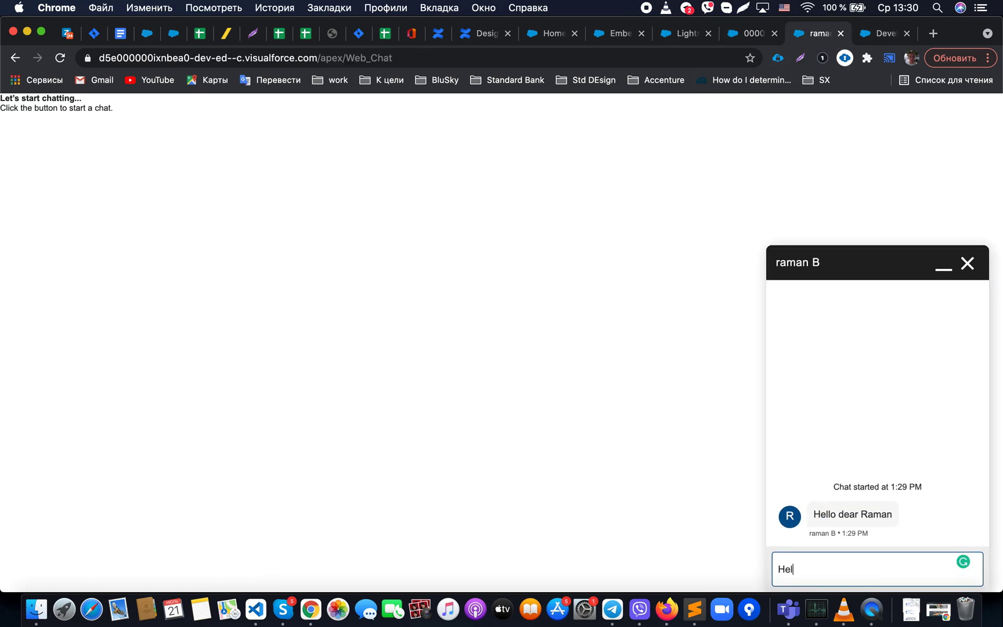
type("lo team")
key("Return")
type("i need some help")
key("Return")
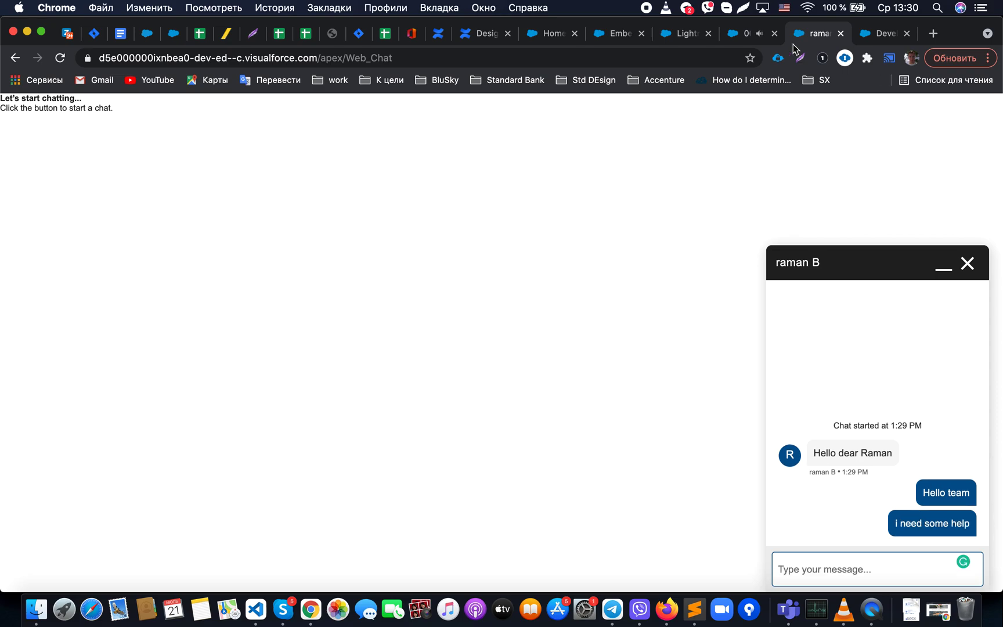
- Reply "Sure" to the customer from the Service Console and check the reply in the customer's chat window
left_click(750, 36)
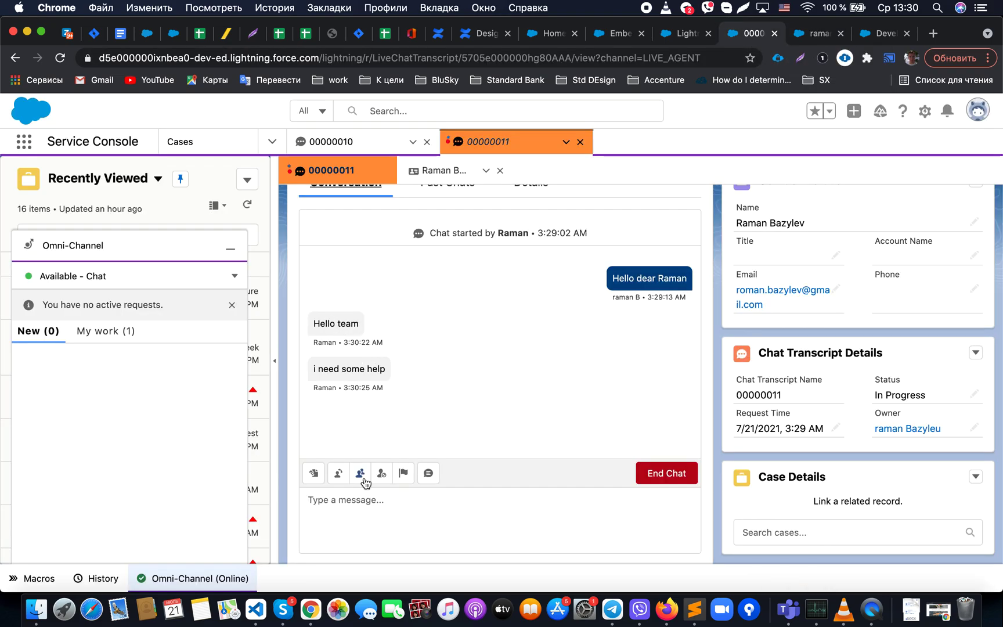
left_click(363, 498)
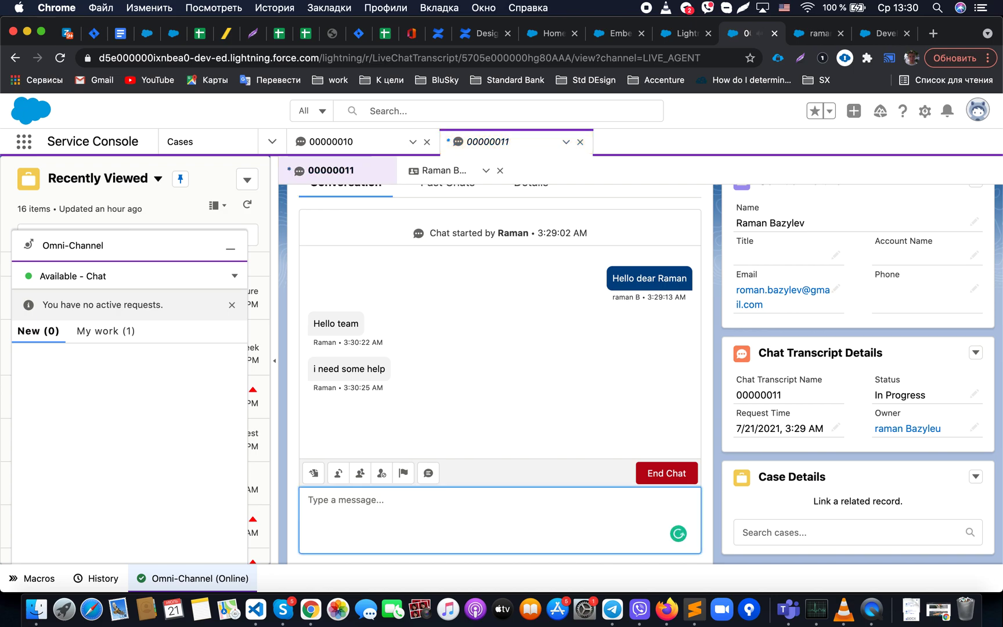
left_click(803, 33)
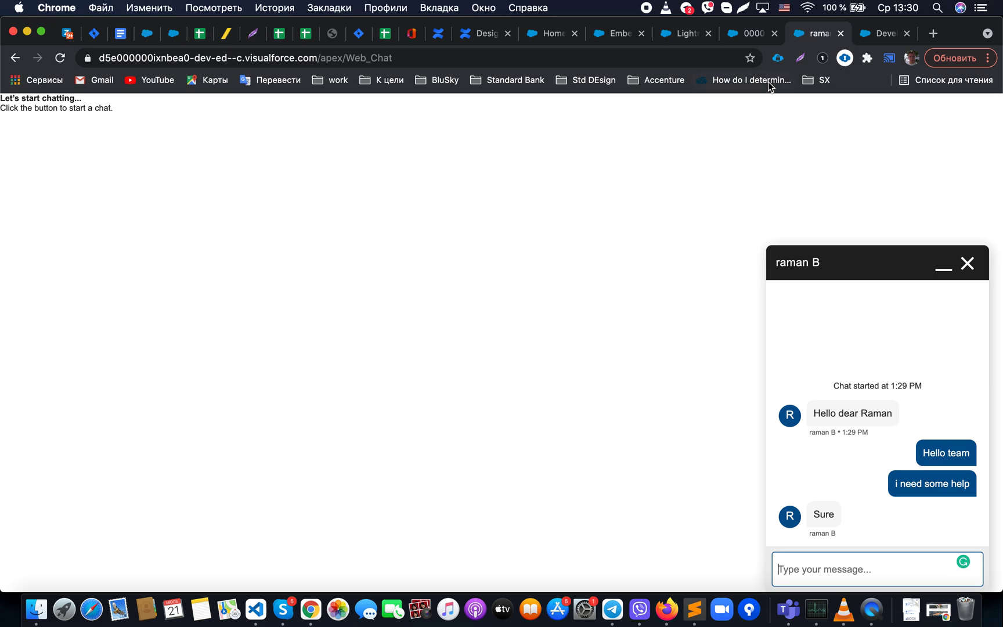
left_click(750, 33)
- Review the chat's contact and transcript details, inspect and close the Transfer Chat options, and look at the Conference action
left_click(503, 434)
scroll(454, 449, "down", 1)
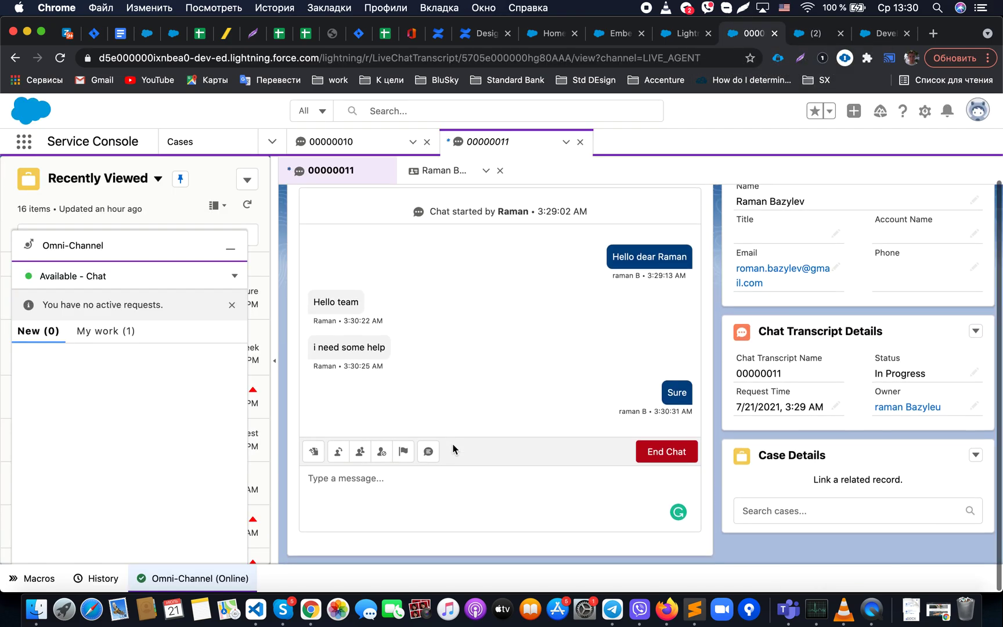
scroll(454, 449, "up", 3)
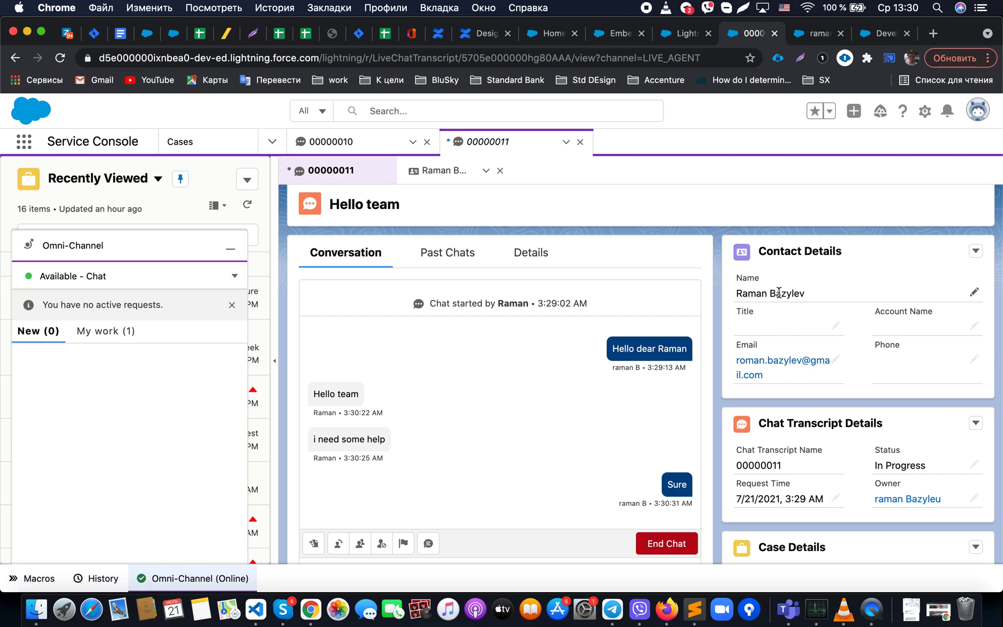
scroll(778, 293, "down", 2)
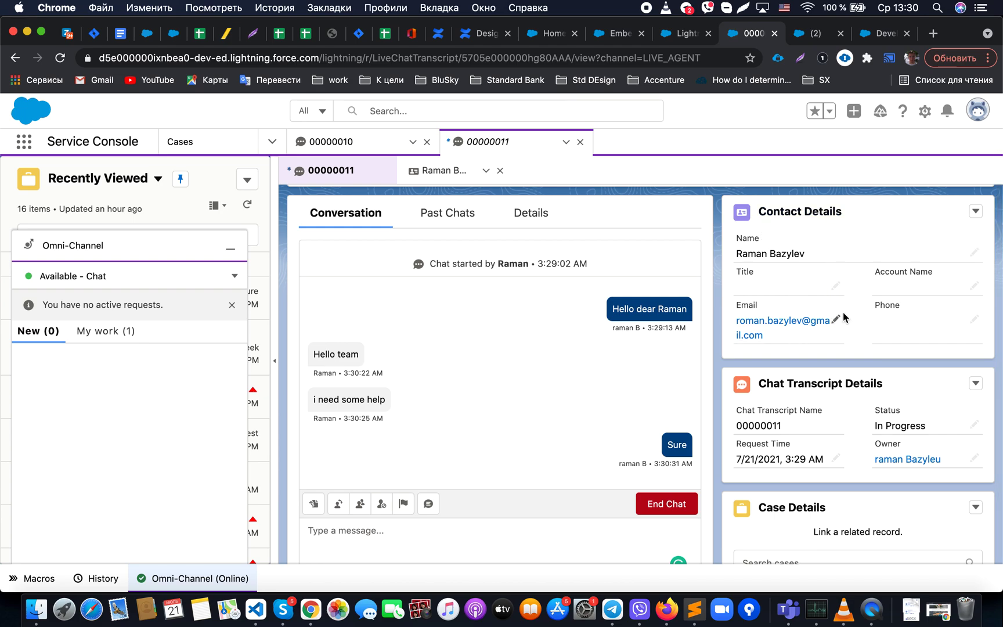
scroll(517, 457, "down", 1)
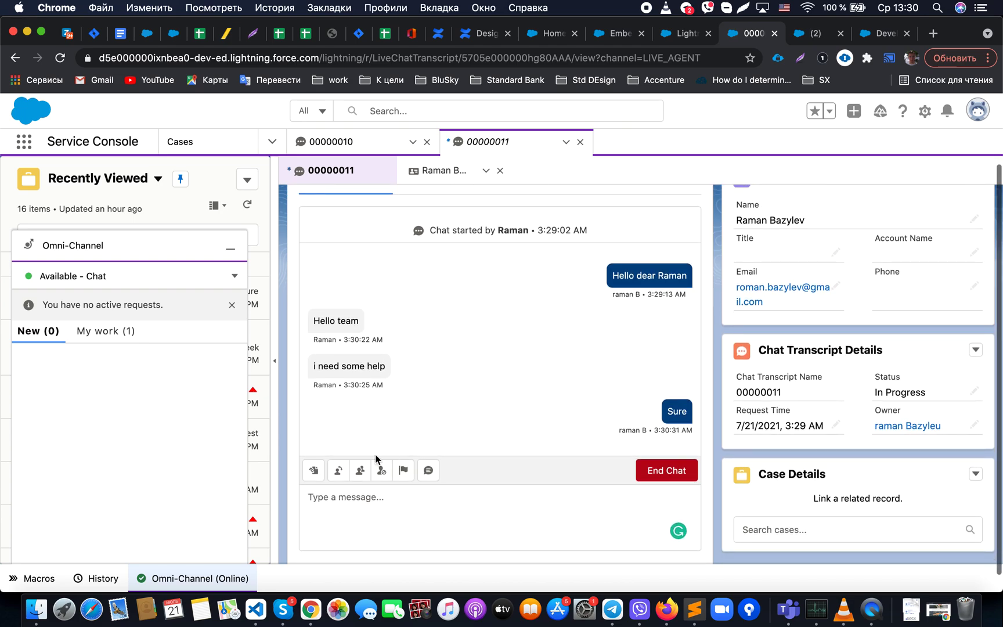
left_click(337, 476)
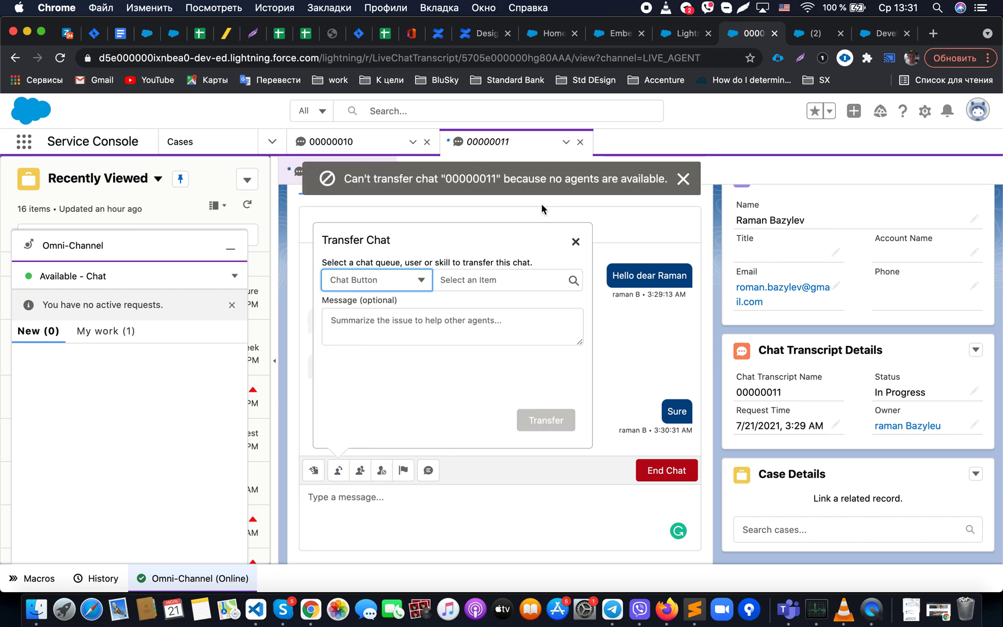
left_click(574, 243)
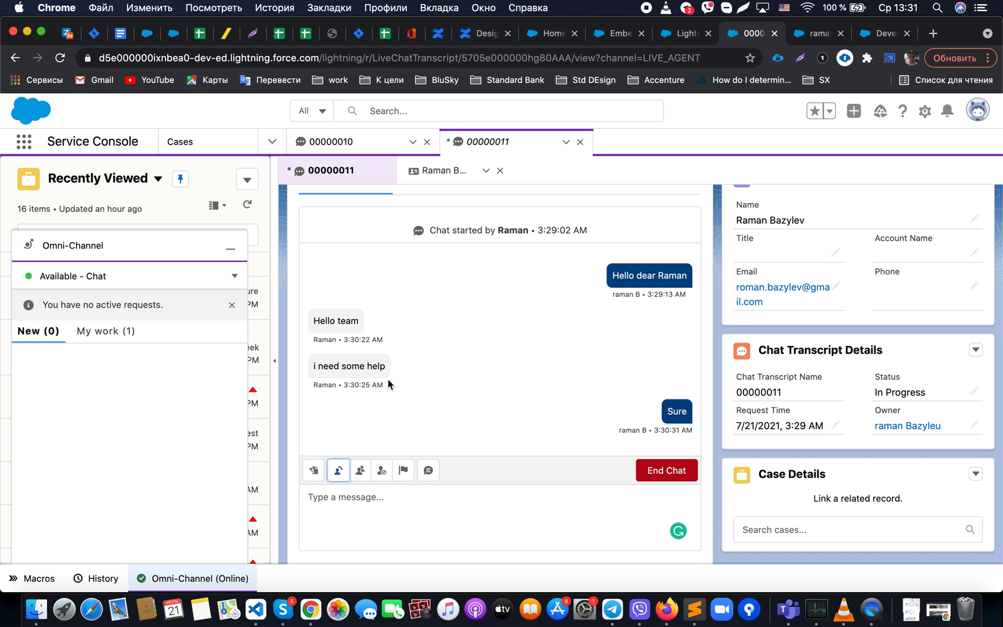
left_click(361, 470)
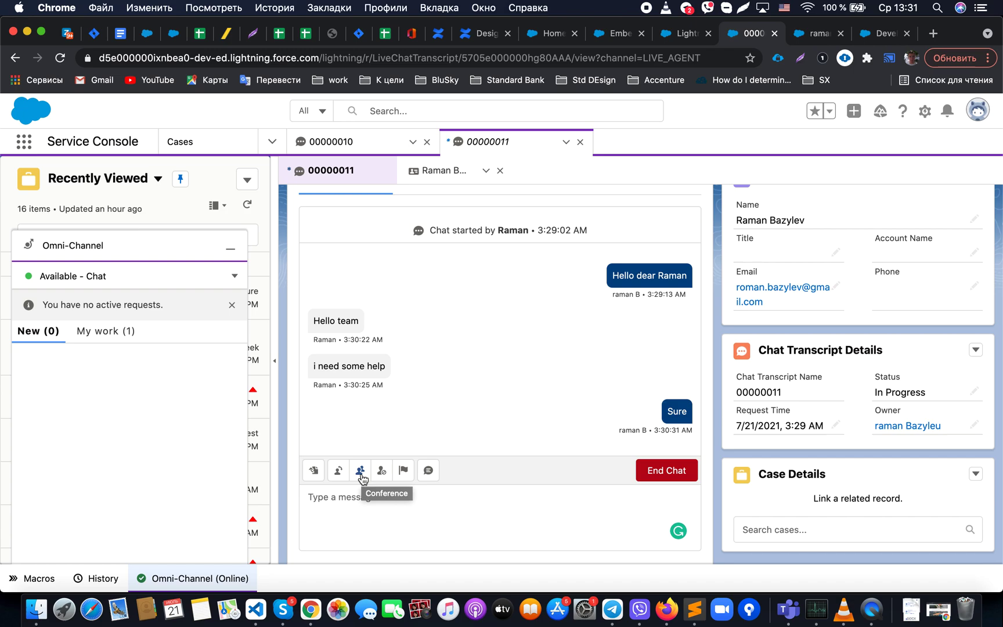
- Inspect the chat's Raise a Flag form for notifying the supervisor and close it without submitting
left_click(405, 470)
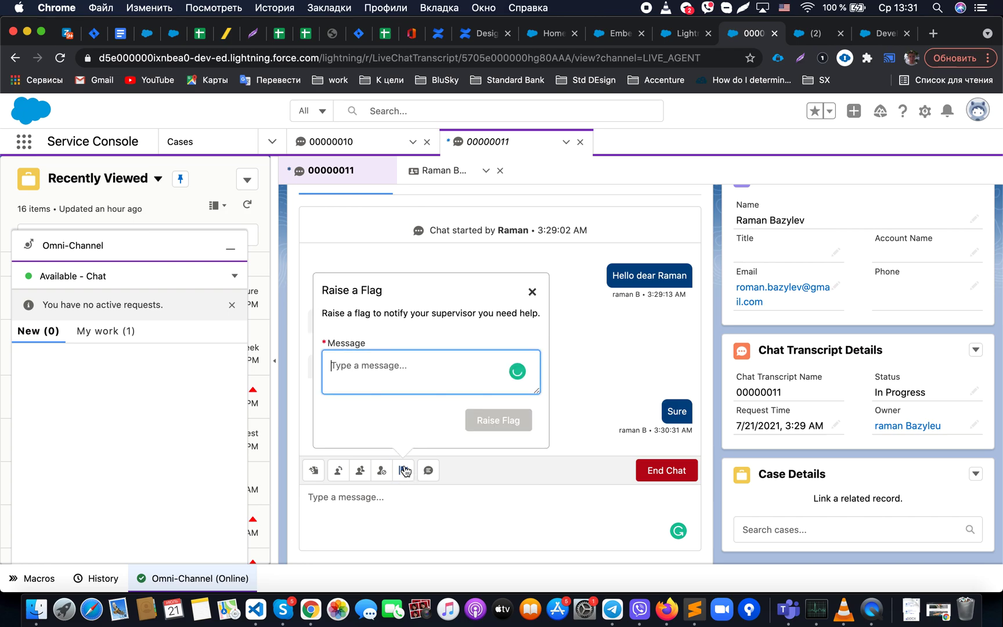
left_click(531, 291)
- Send the customer the quick text "Quick text demo logic" and check the message in the customer's chat window on the Web_Chat page
left_click(428, 471)
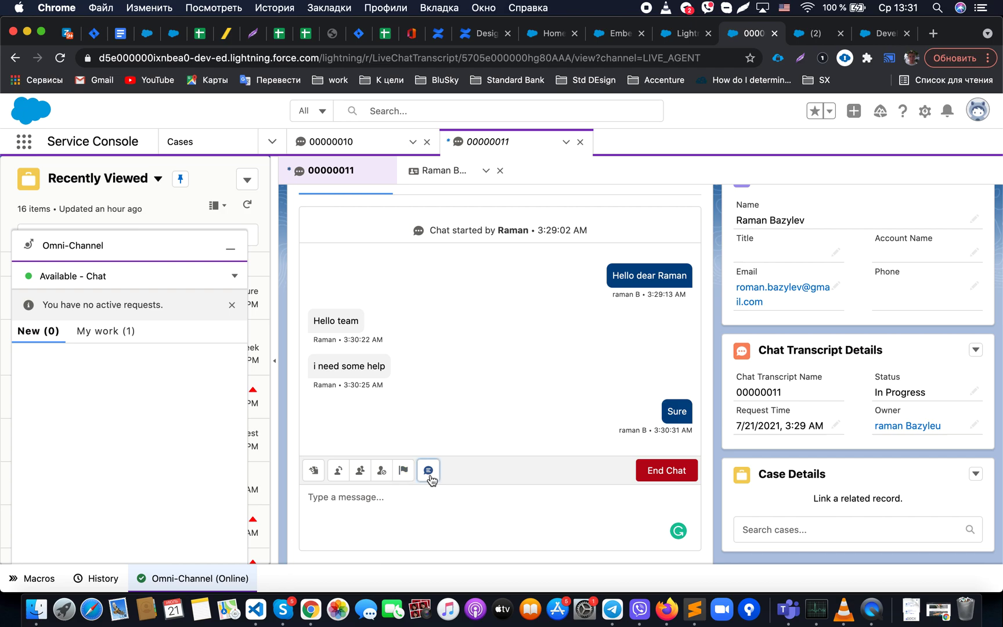
mouse_move(385, 428)
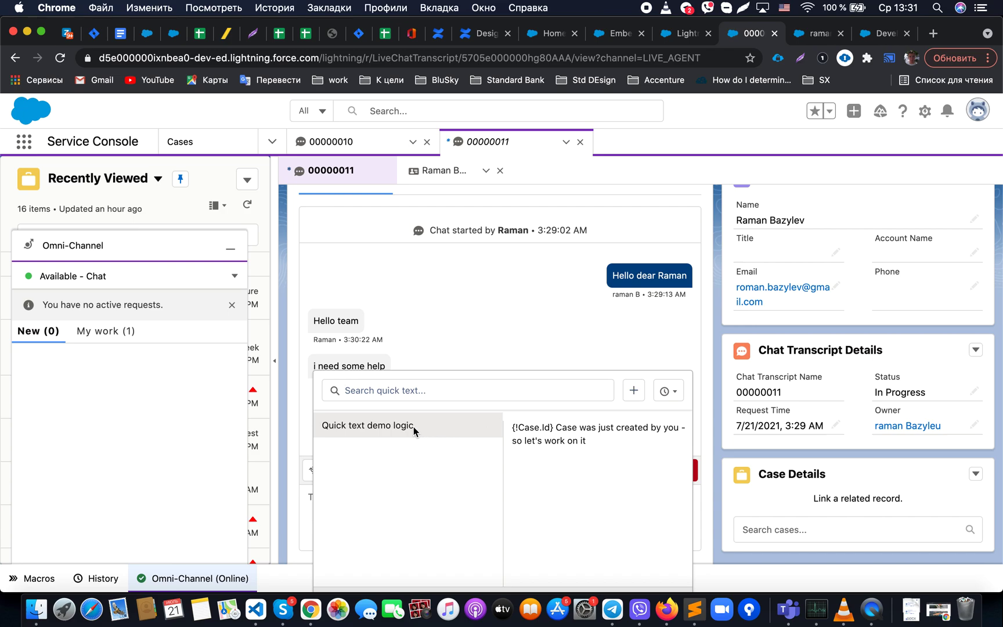
left_click(411, 427)
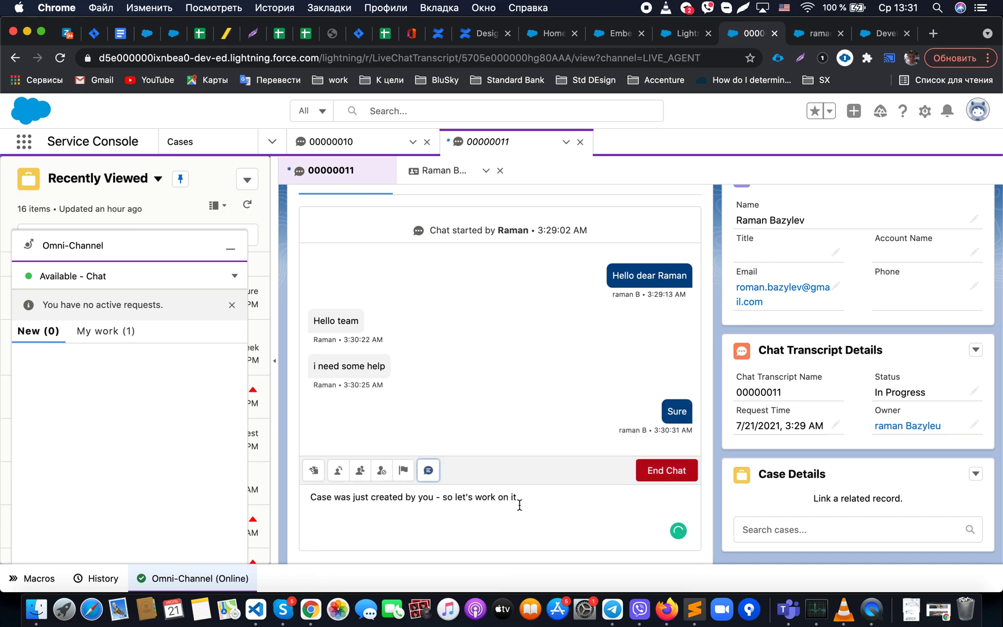
key("Return")
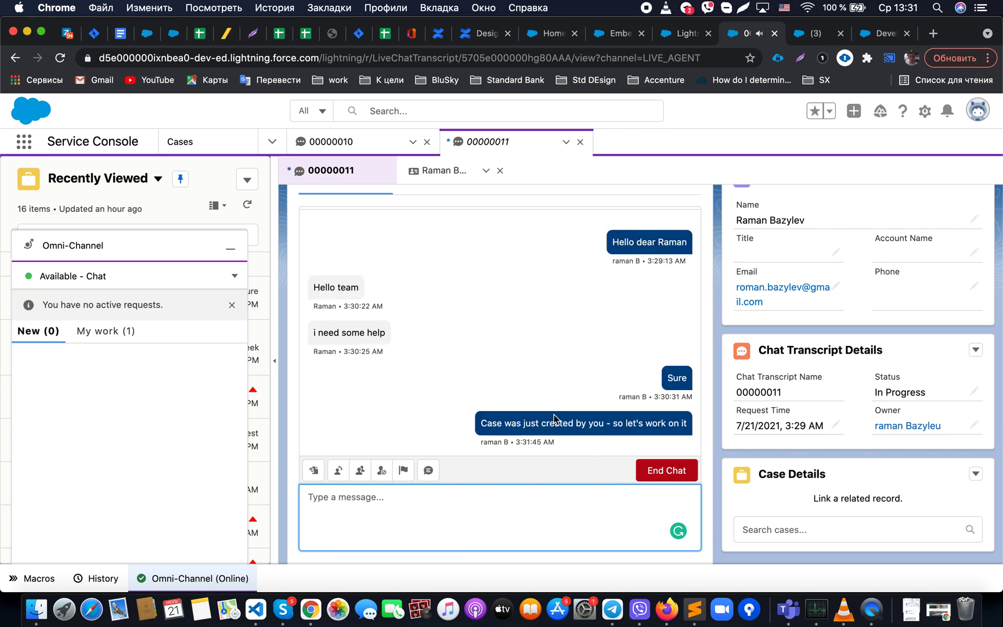
left_click(802, 39)
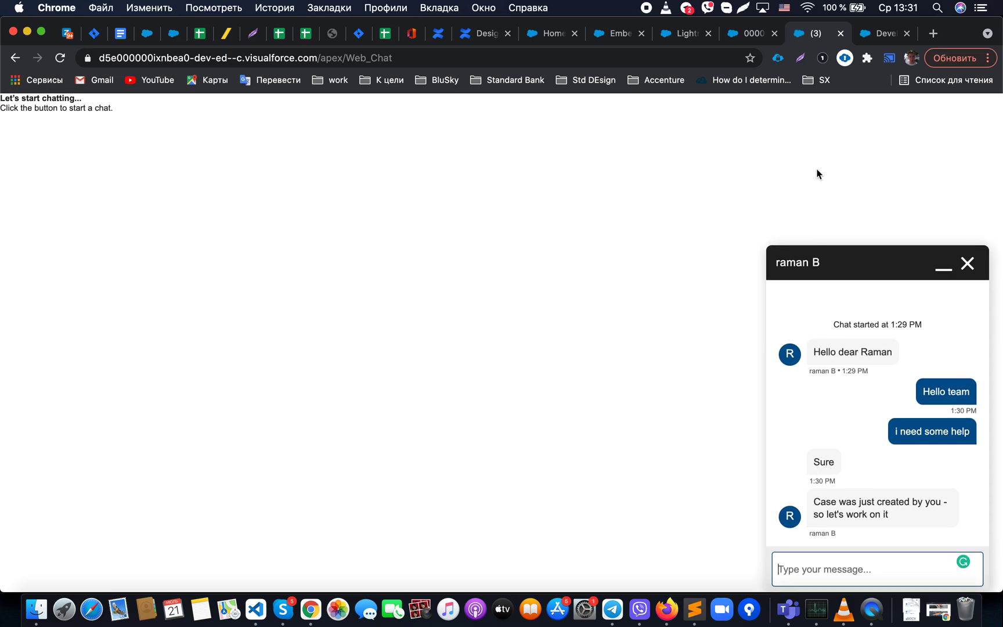
- End the chat as the agent in the Service Console and close the ended chat in the customer's window
left_click(752, 36)
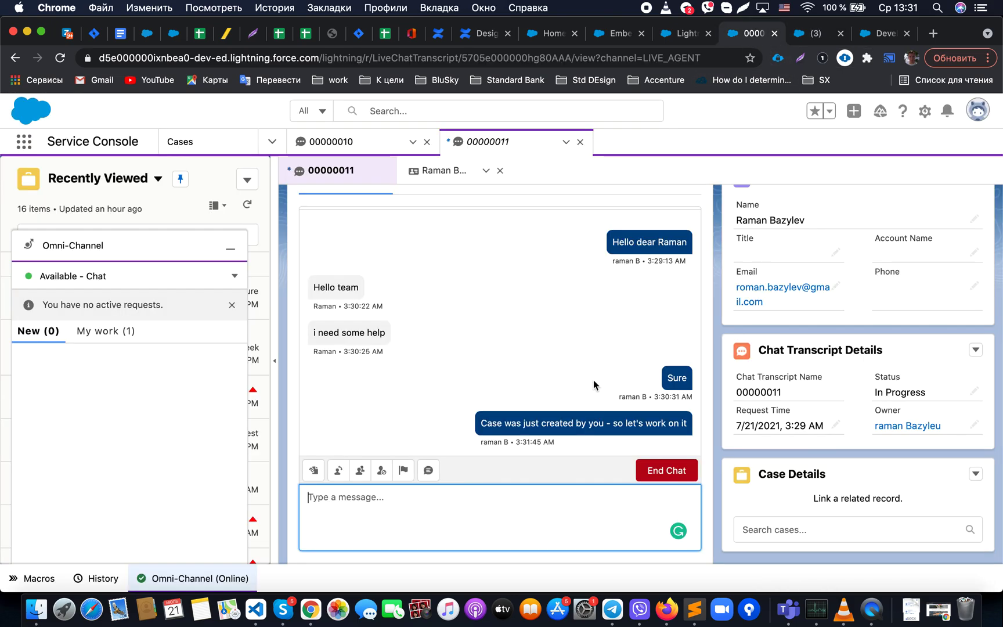
left_click(666, 473)
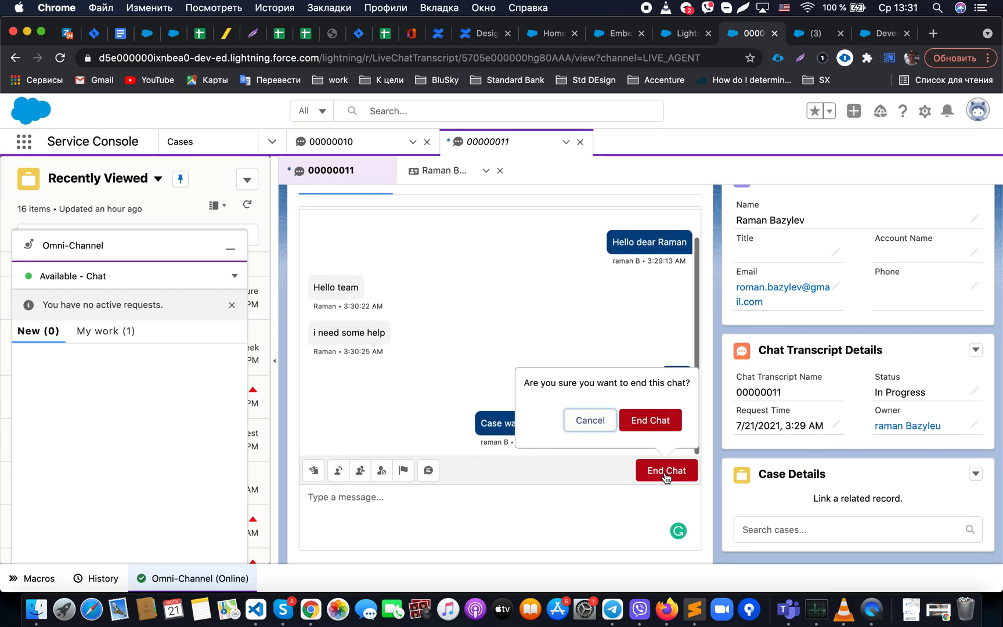
left_click(649, 420)
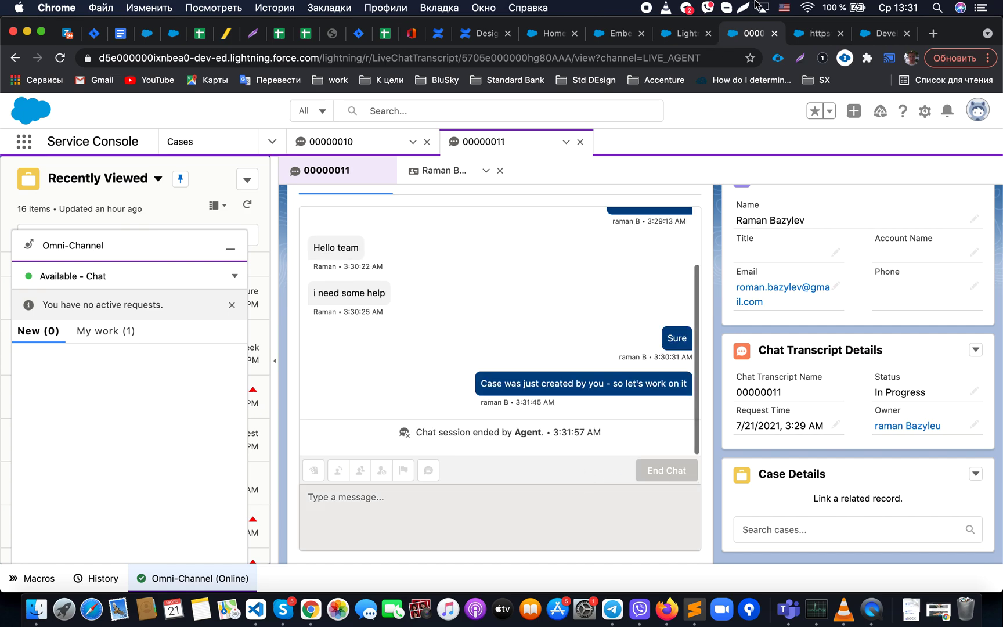
left_click(804, 33)
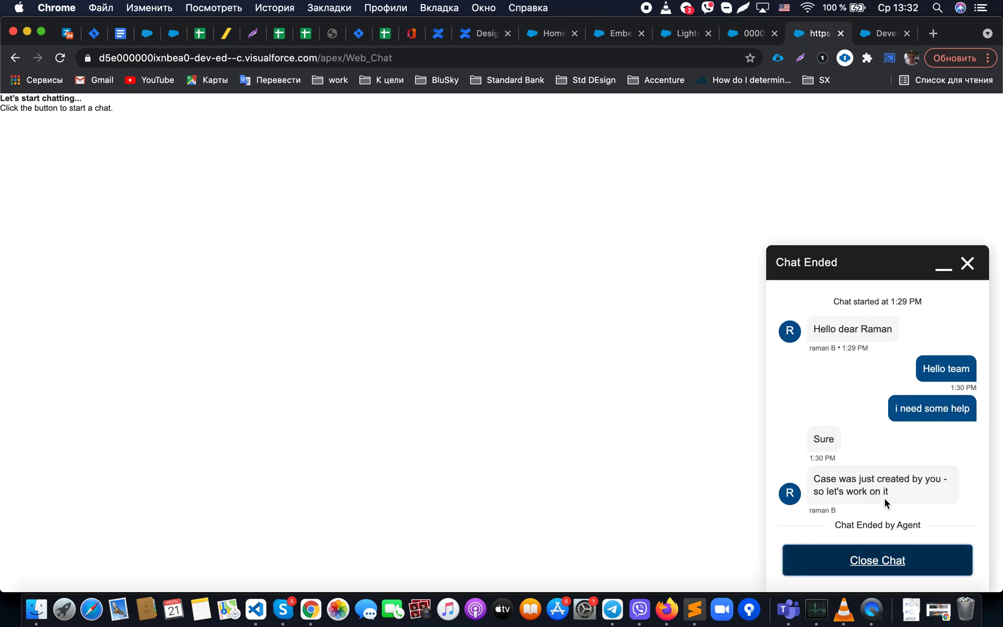
left_click(913, 563)
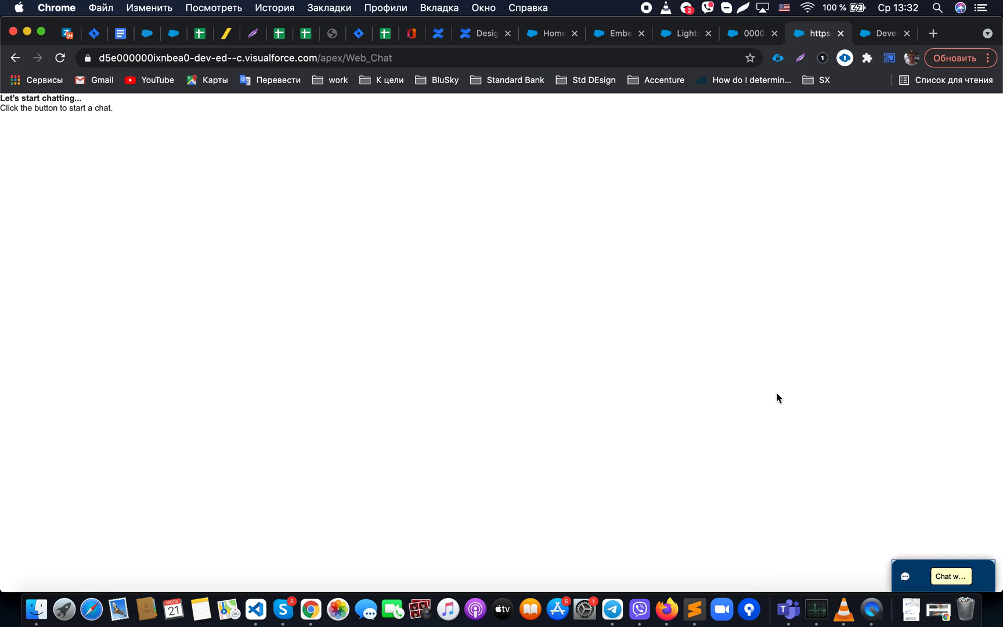
- Return to the ended conversation in the Service Console and view the agent's assigned work in Omni-Channel
left_click(749, 34)
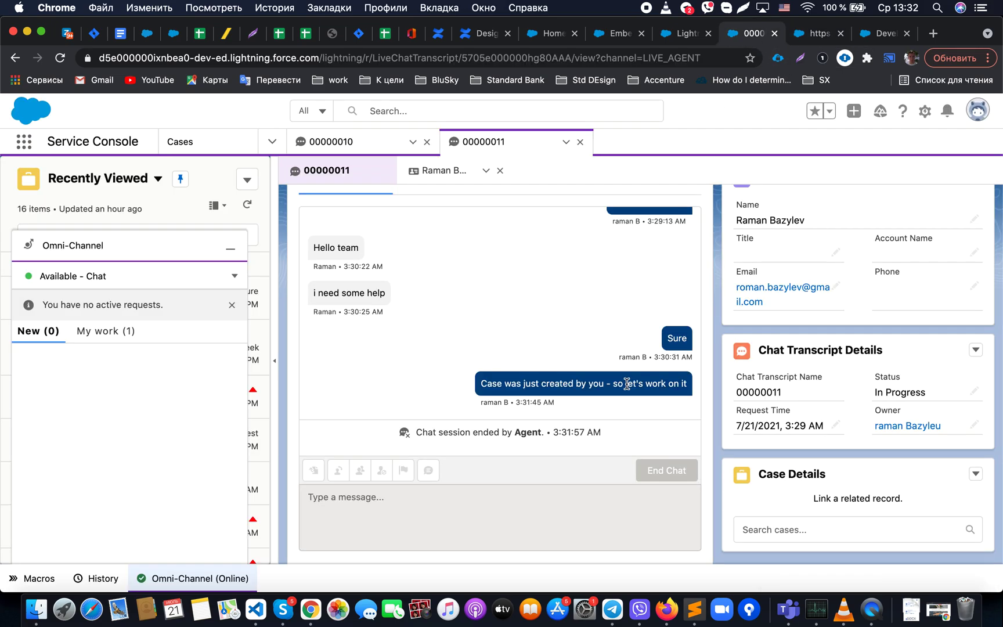
scroll(627, 384, "up", 5)
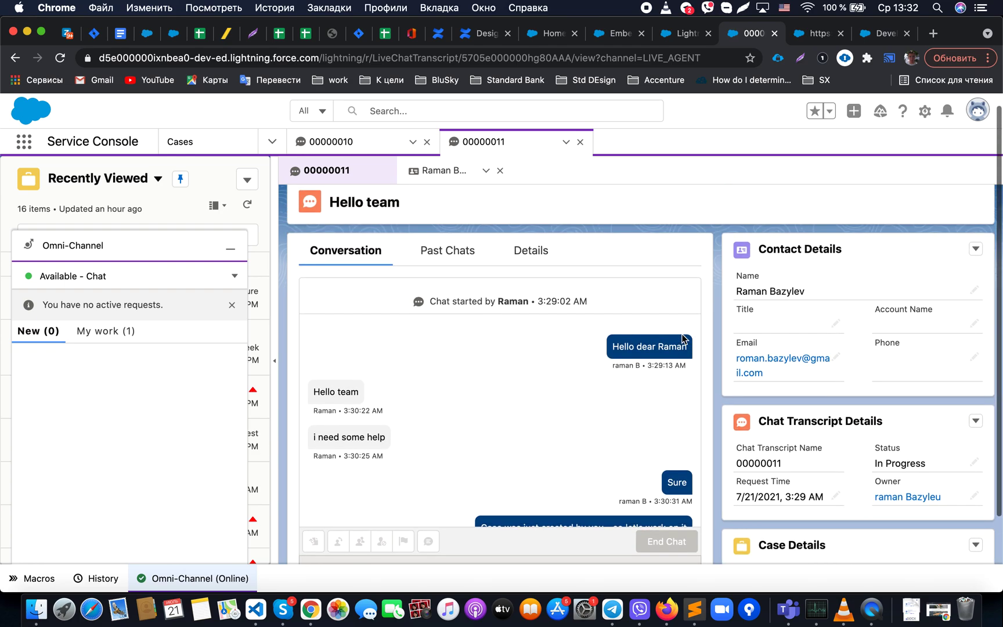
left_click(110, 332)
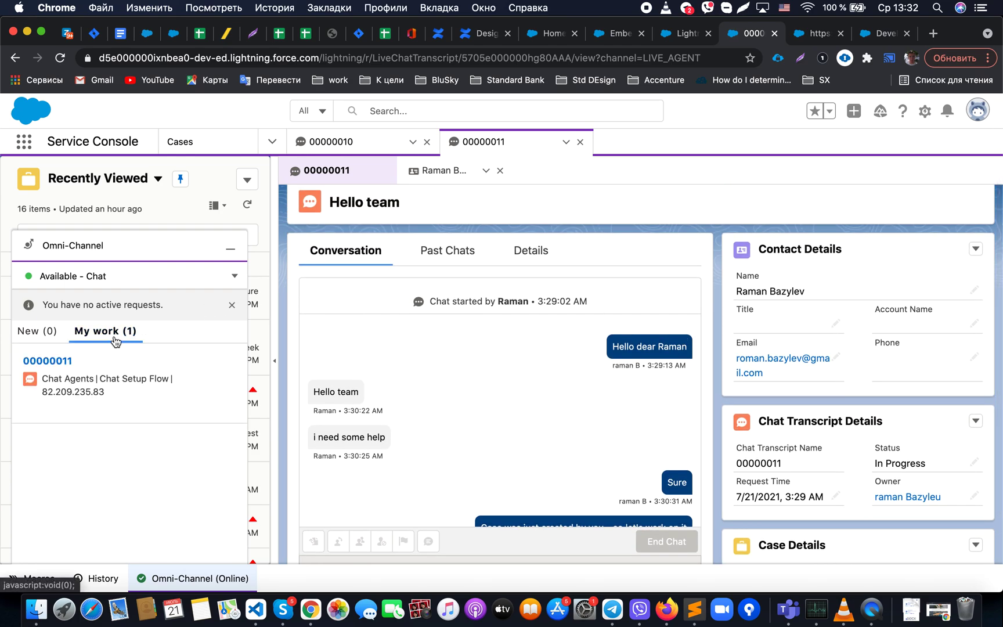